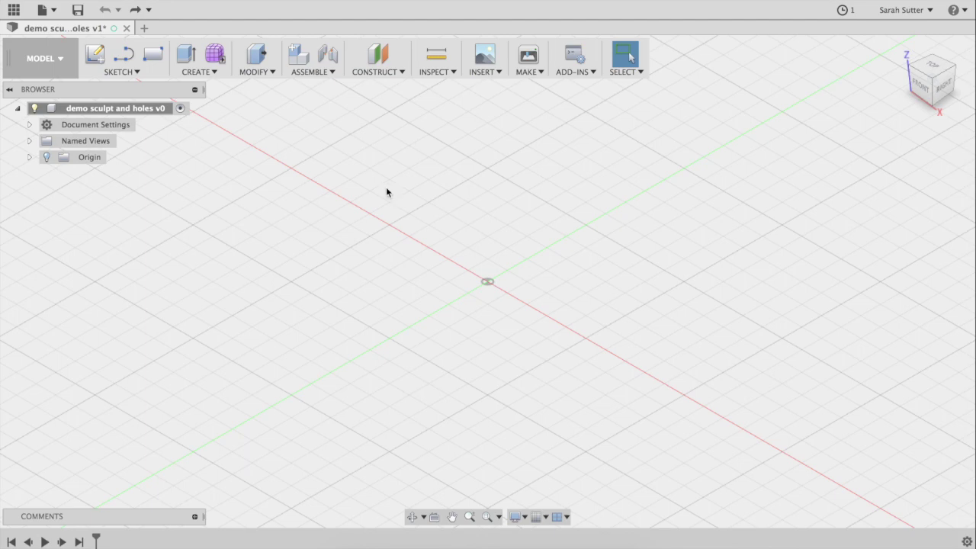
# - Create a new form to enter the Sculpt environment and dismiss the introductory notice
pyautogui.click(215, 72)
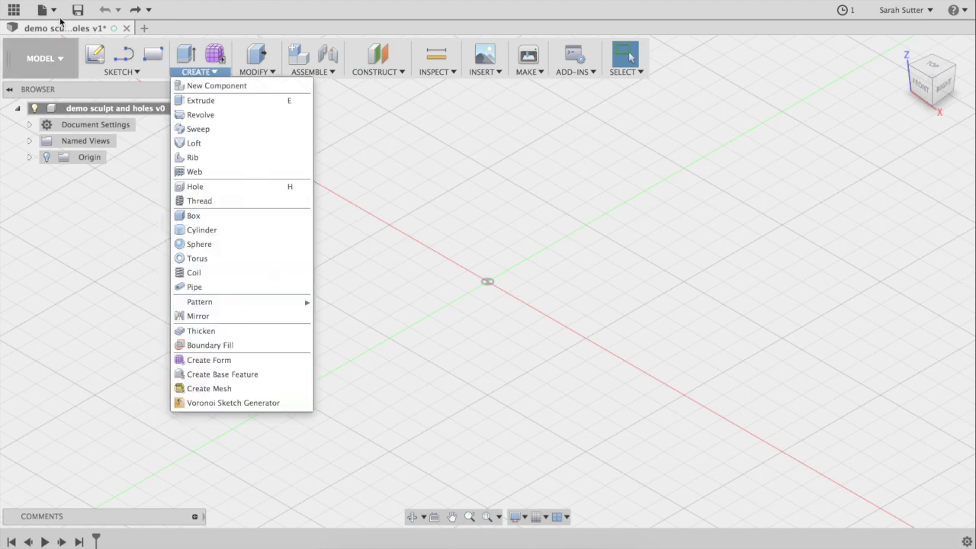
pyautogui.click(217, 53)
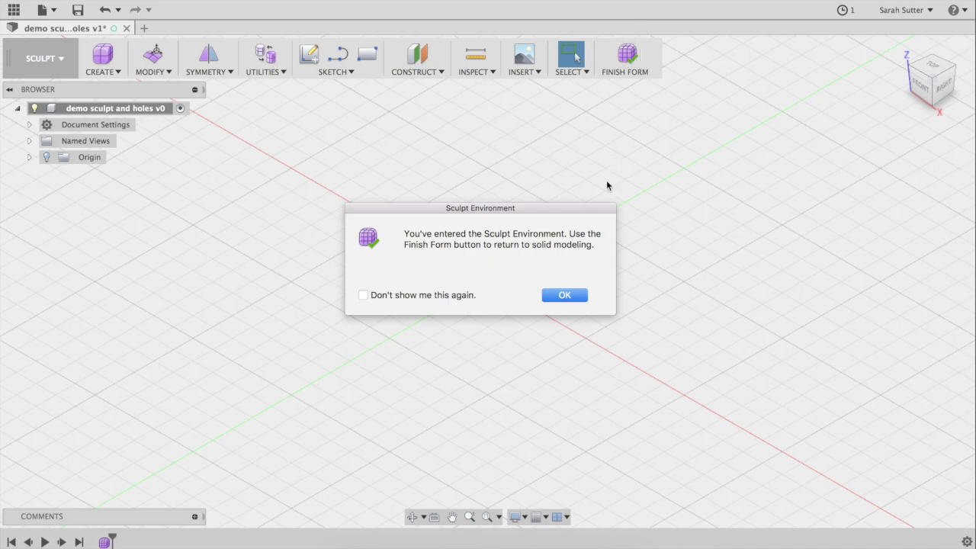
pyautogui.click(564, 295)
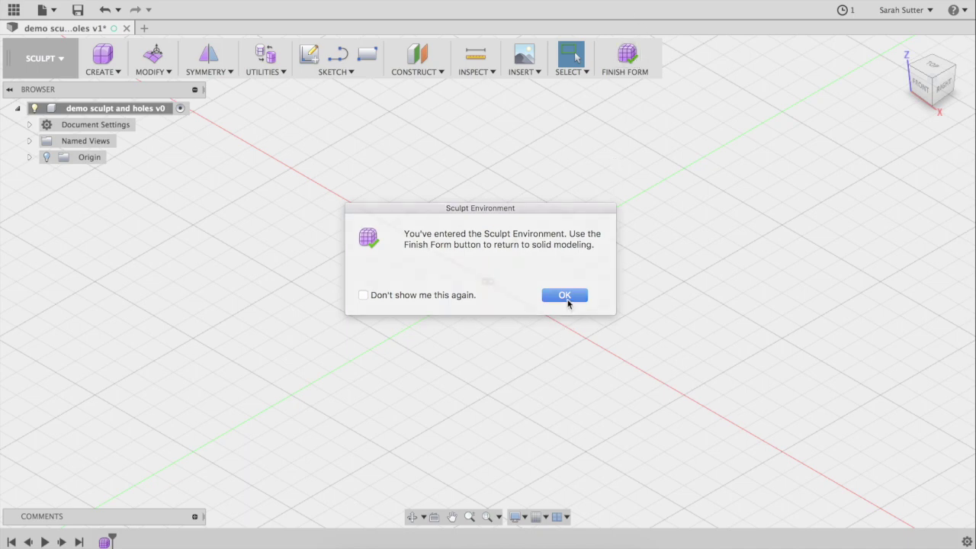
pyautogui.click(118, 74)
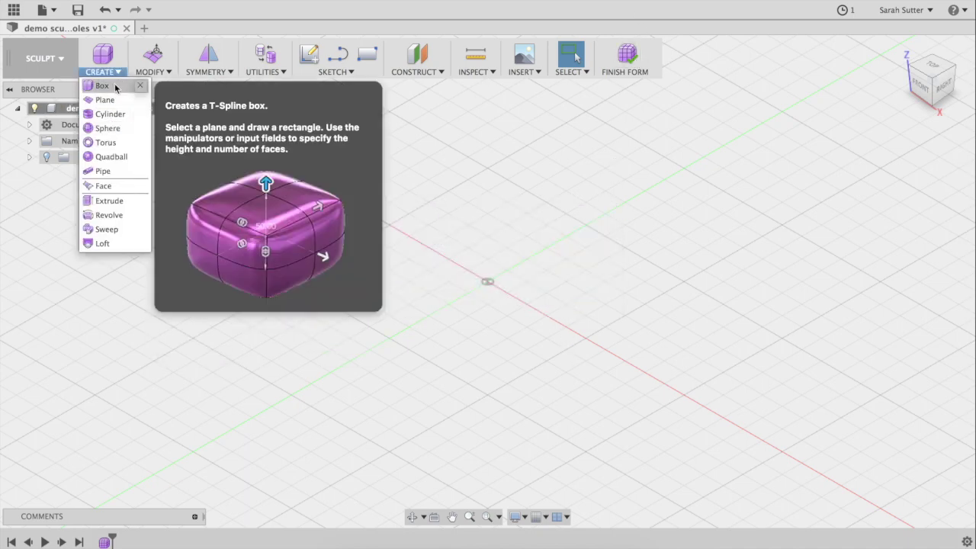
pyautogui.click(114, 89)
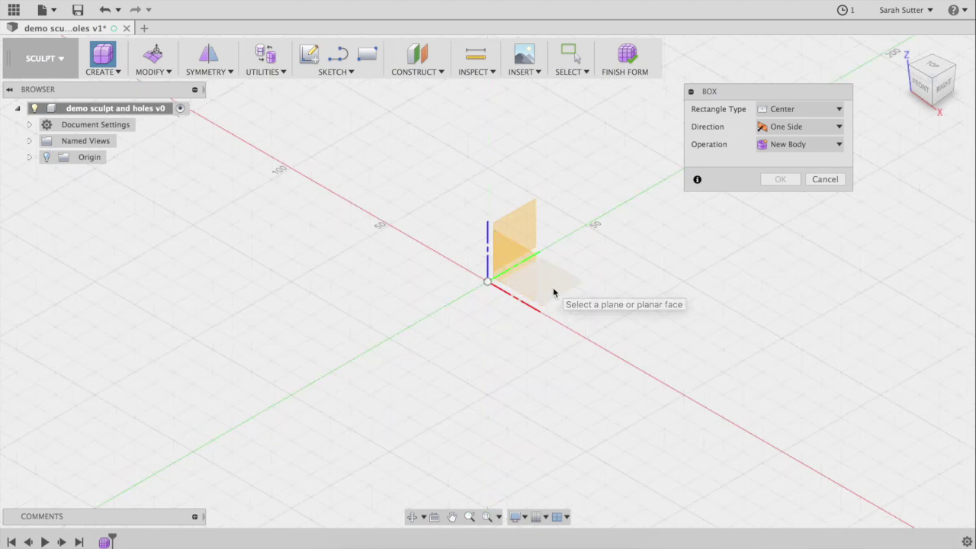
pyautogui.click(554, 292)
pyautogui.click(319, 288)
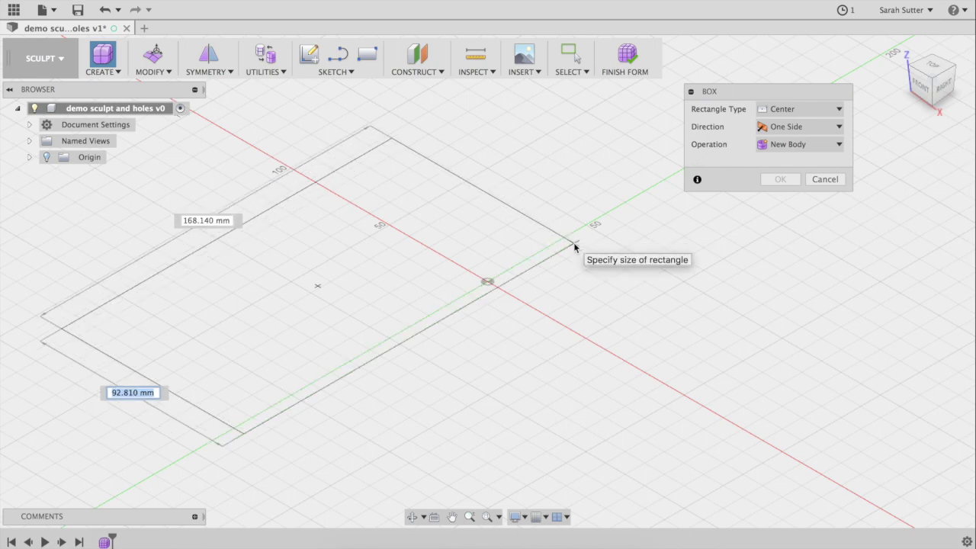
pyautogui.press('Escape')
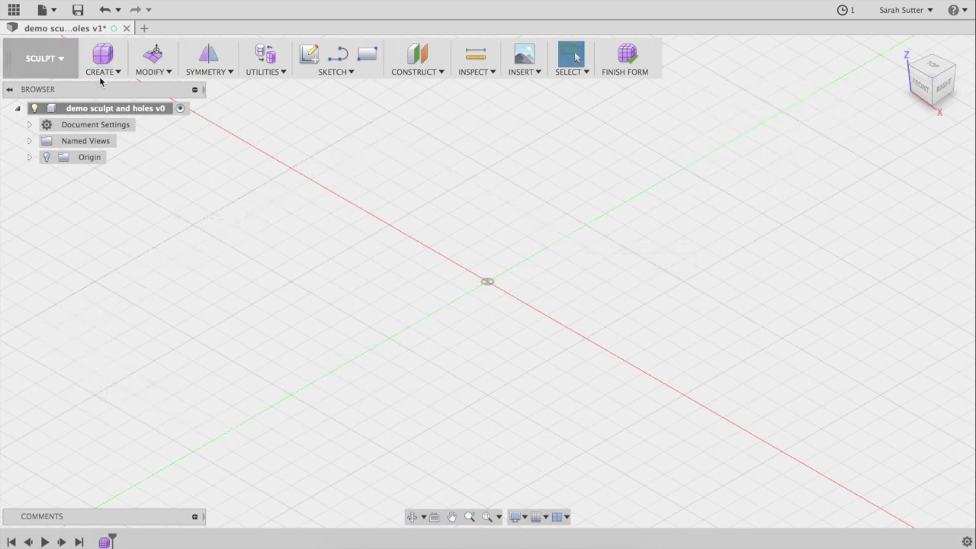
# - Create a T-Spline box on the horizontal plane, centred on the origin, with a 75 mm by 120 mm base
pyautogui.click(106, 72)
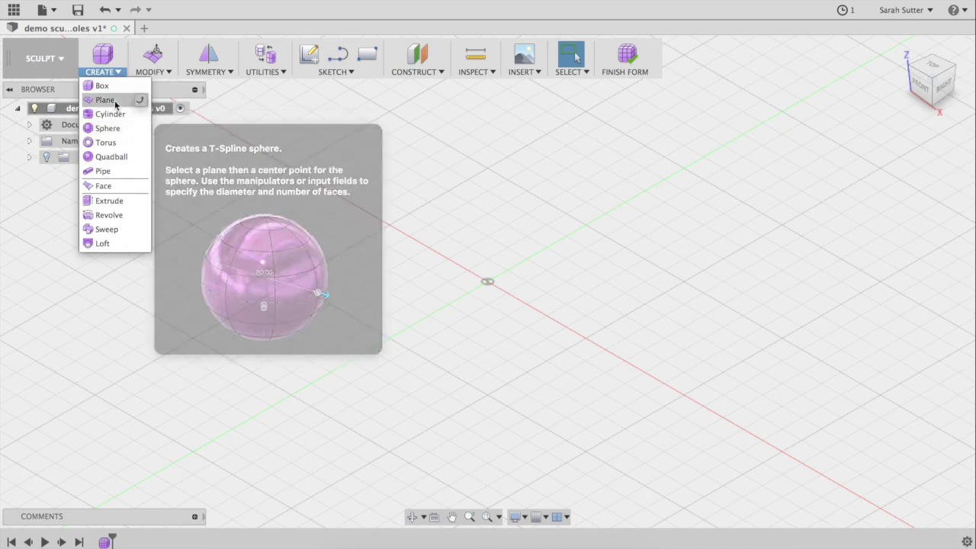
pyautogui.click(103, 85)
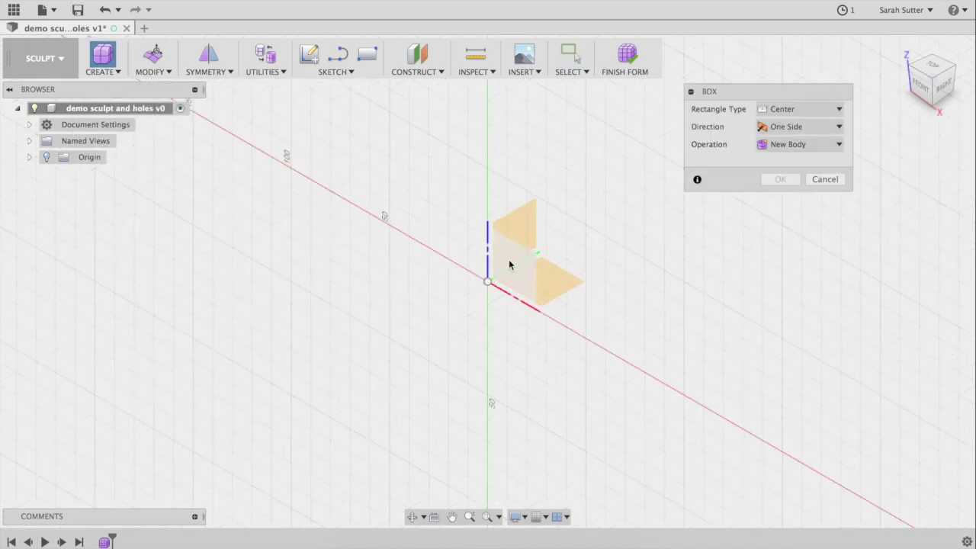
pyautogui.click(492, 283)
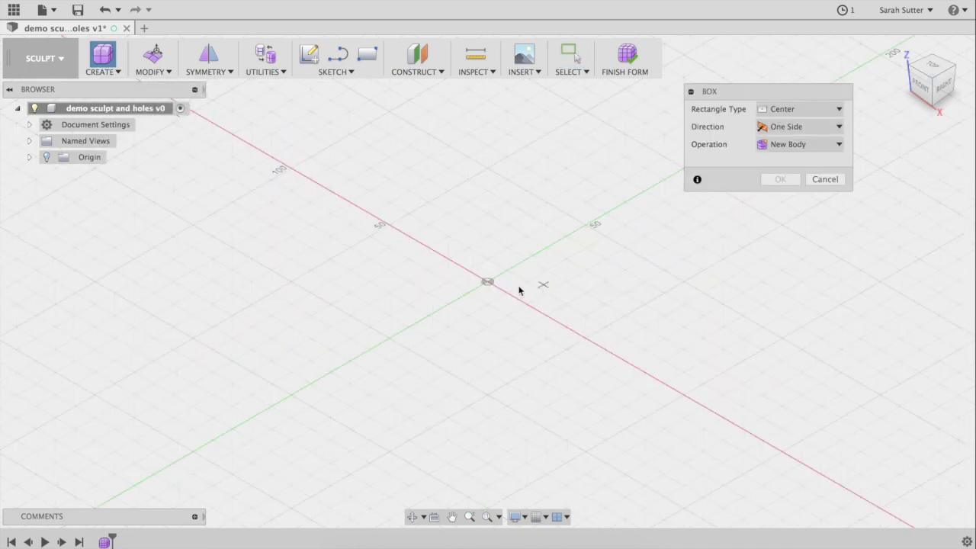
pyautogui.click(488, 283)
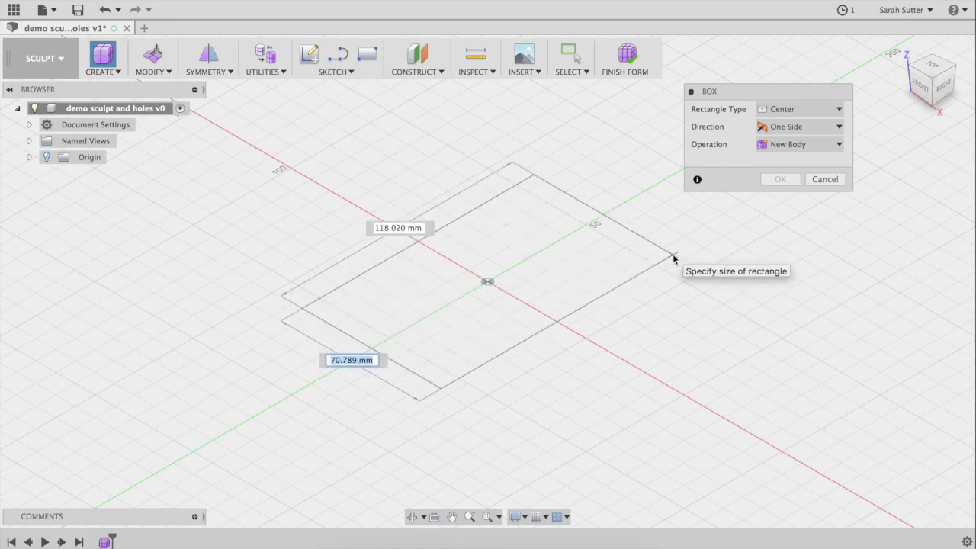
pyautogui.write('2')
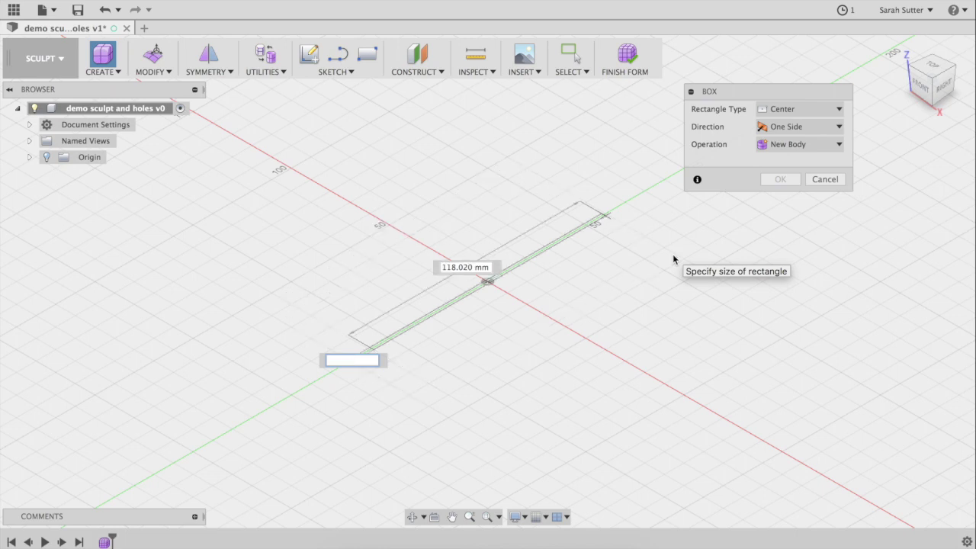
pyautogui.write('5')
pyautogui.press('Tab')
pyautogui.write('120')
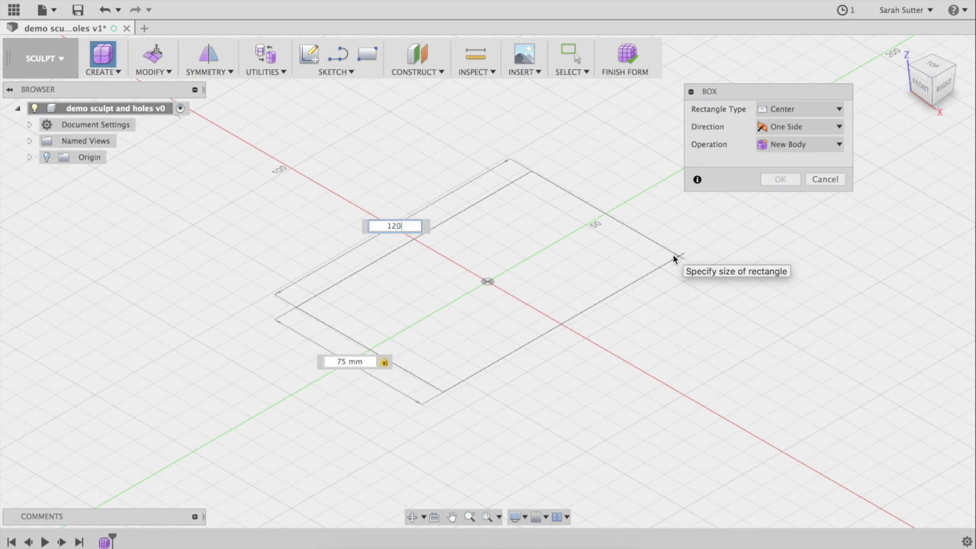
pyautogui.press('Return')
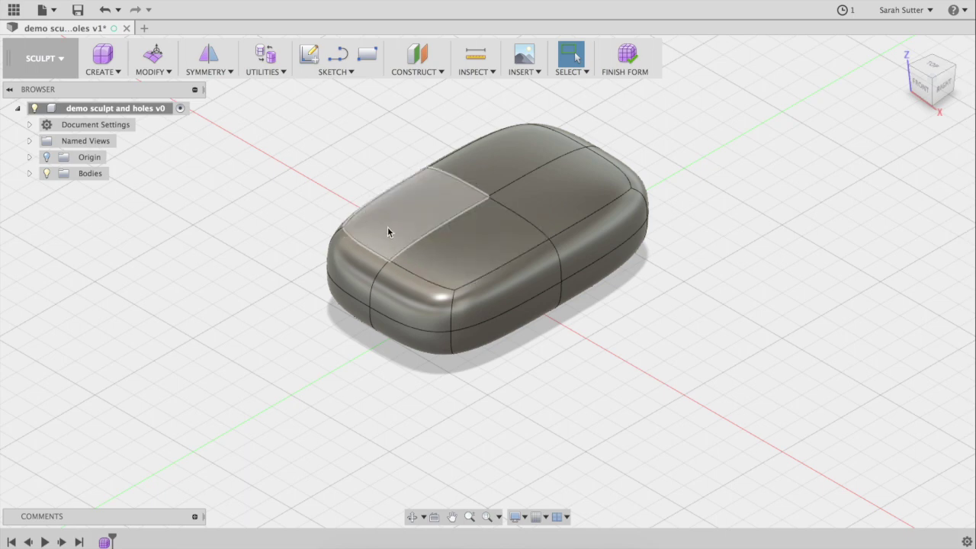
# - Subdivide the front-left face on top of the box using the Simple insert mode
pyautogui.click(164, 73)
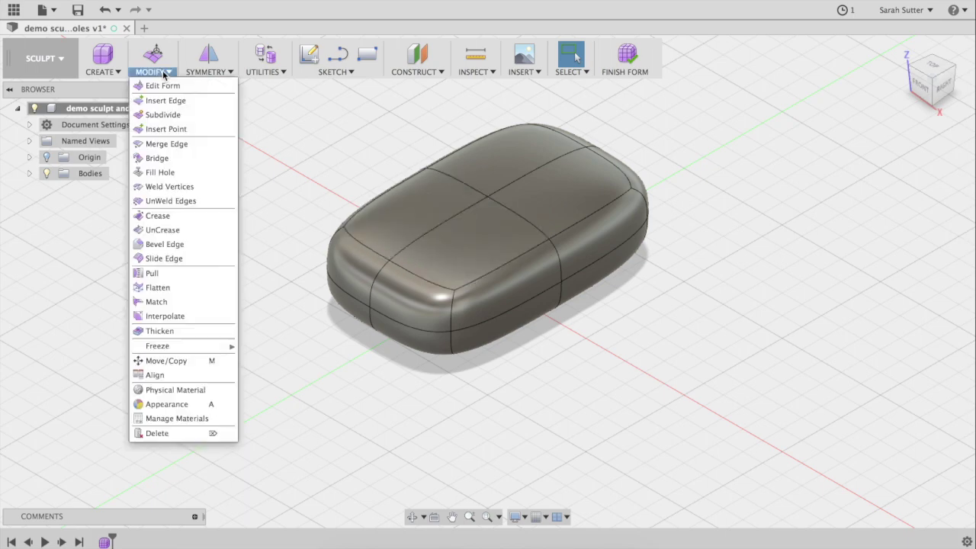
pyautogui.click(162, 116)
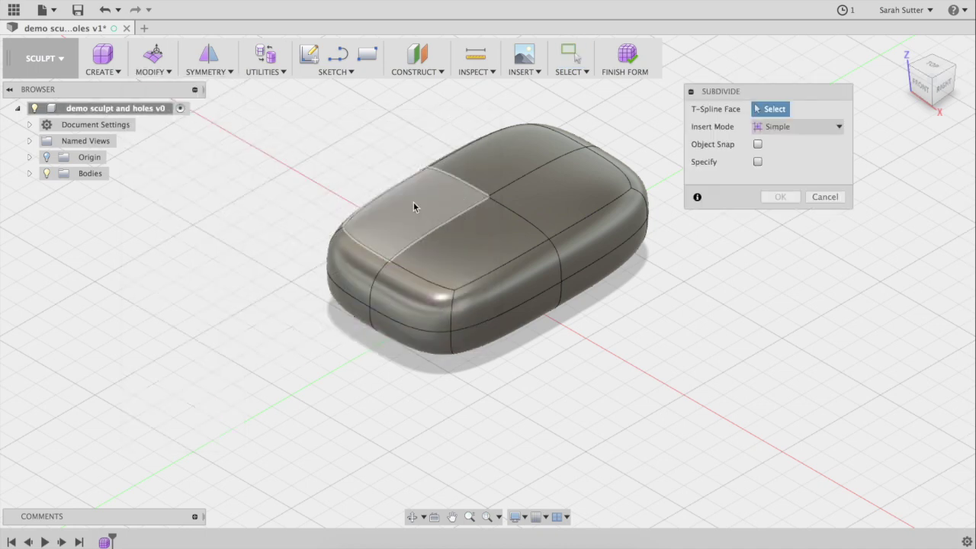
pyautogui.click(413, 204)
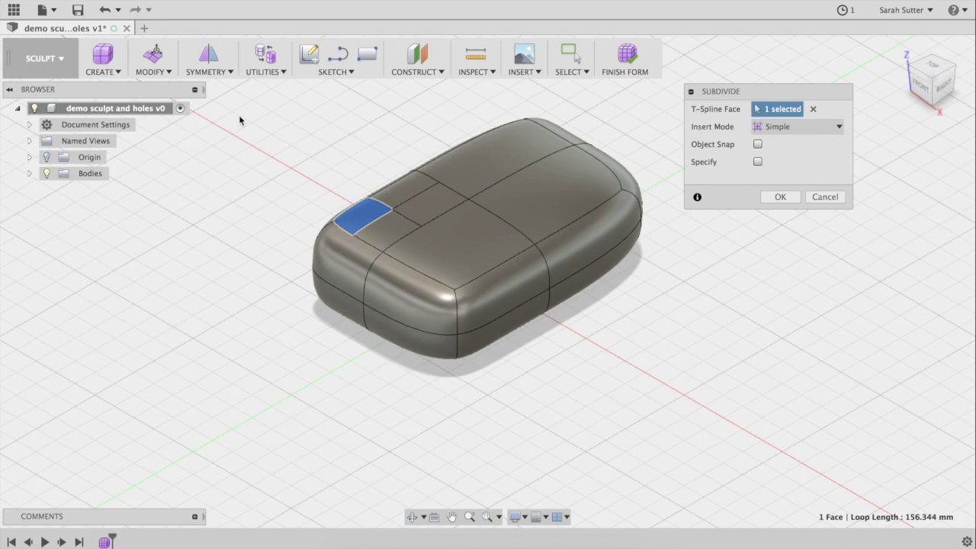
pyautogui.click(779, 197)
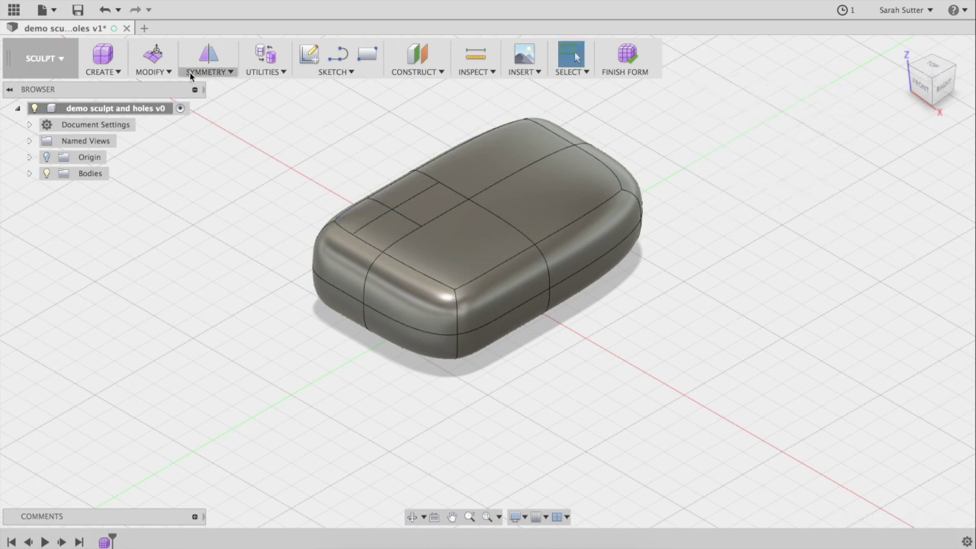
# - Subdivide the back-right face on top of the box using the Simple insert mode
pyautogui.click(155, 76)
pyautogui.click(162, 116)
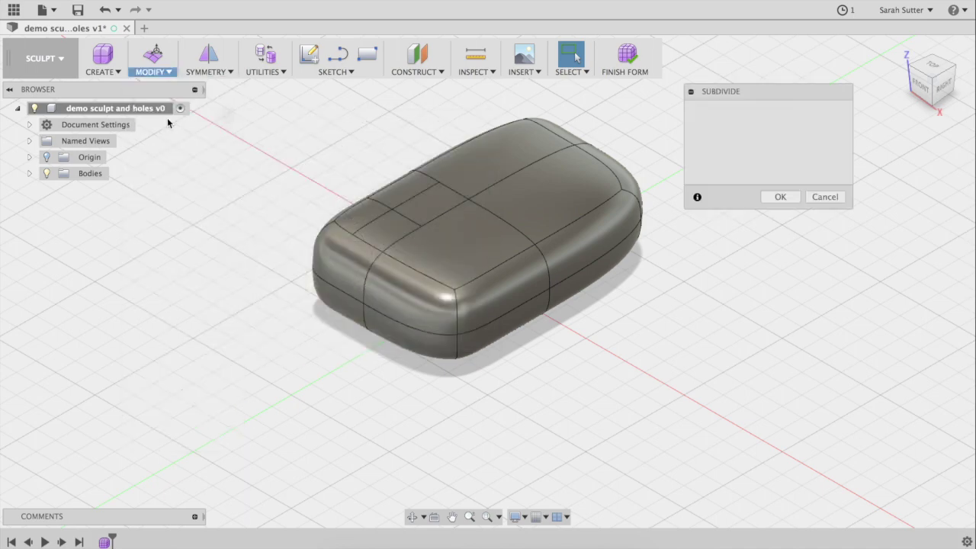
pyautogui.click(543, 201)
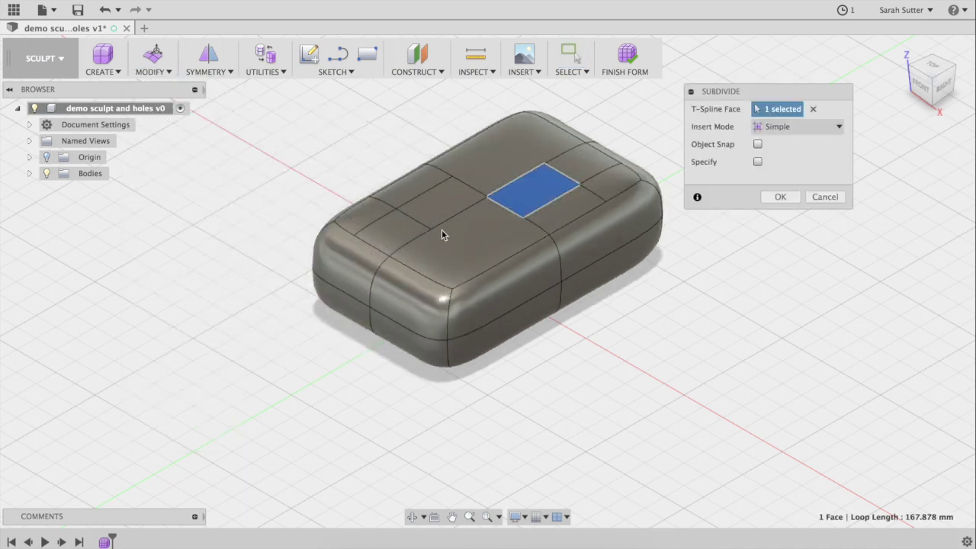
pyautogui.click(779, 197)
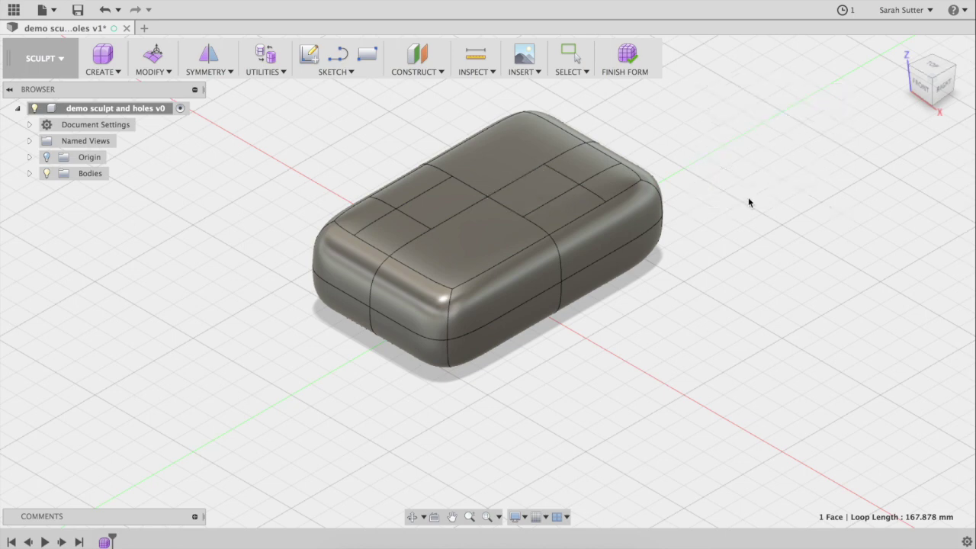
# - Subdivide the front-right face on top of the box using the Simple insert mode
pyautogui.click(153, 61)
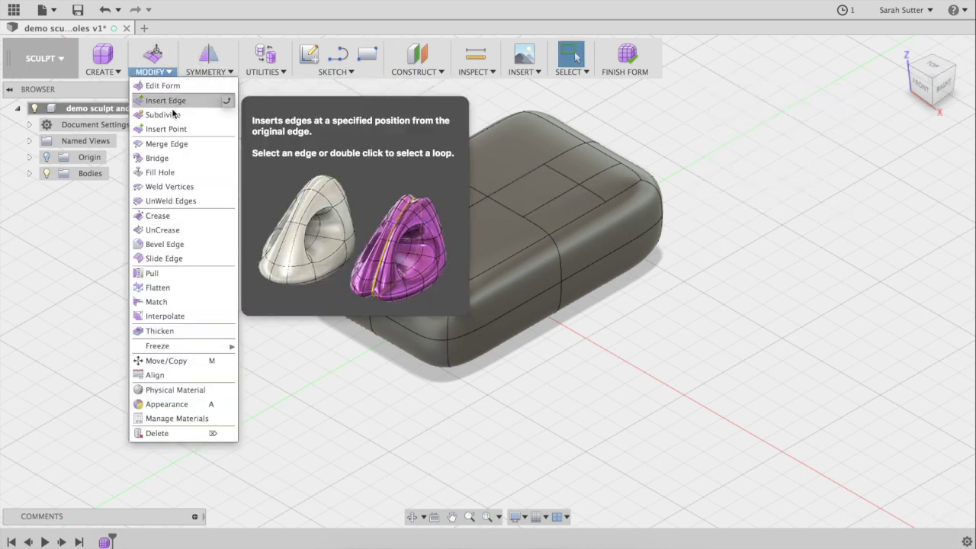
pyautogui.click(172, 115)
pyautogui.click(455, 246)
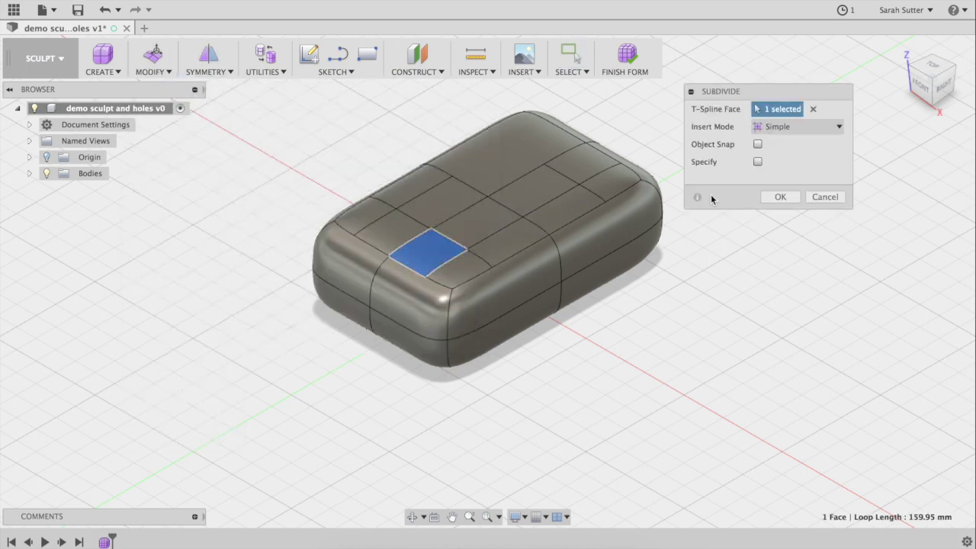
pyautogui.click(780, 196)
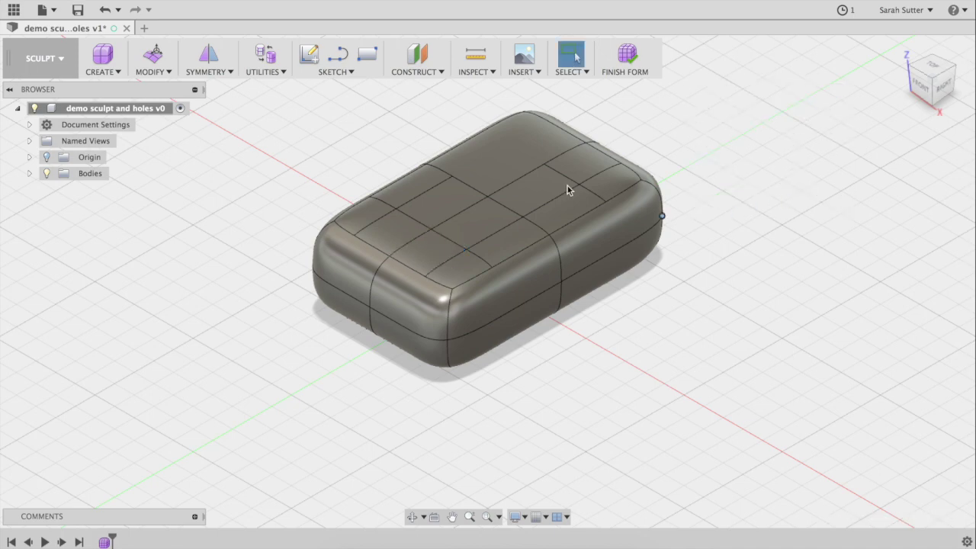
# - Subdivide the remaining back-left face on top of the box using the Simple insert mode
pyautogui.click(153, 57)
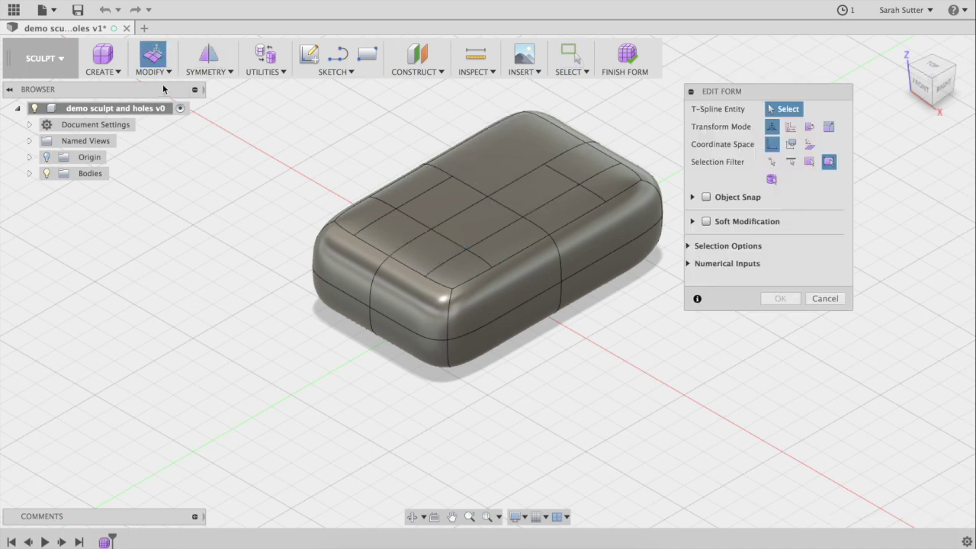
pyautogui.click(522, 156)
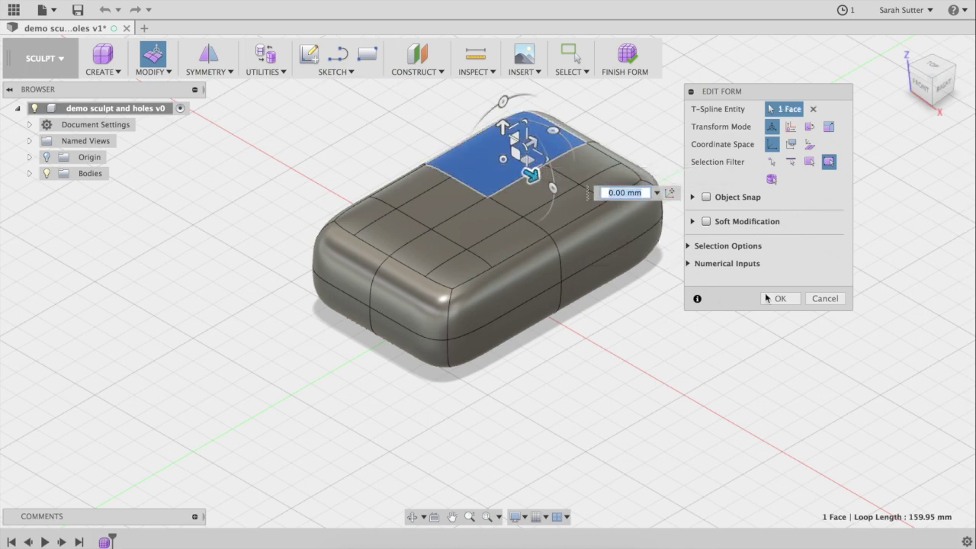
pyautogui.click(824, 298)
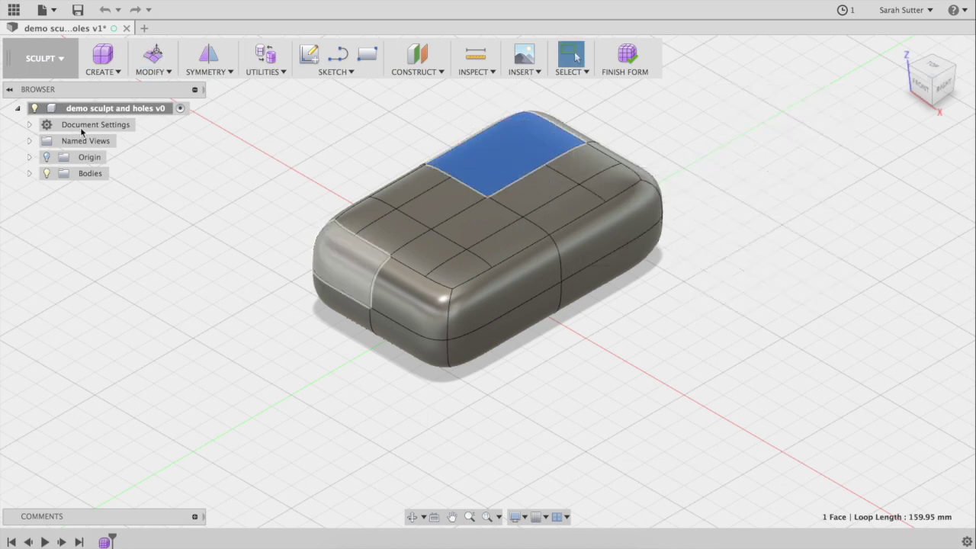
pyautogui.click(152, 70)
pyautogui.click(163, 115)
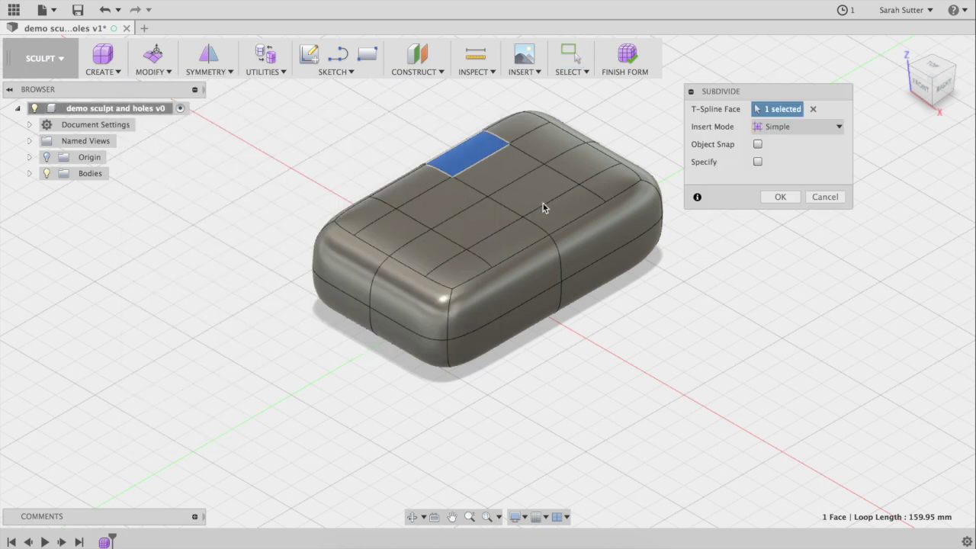
pyautogui.click(780, 197)
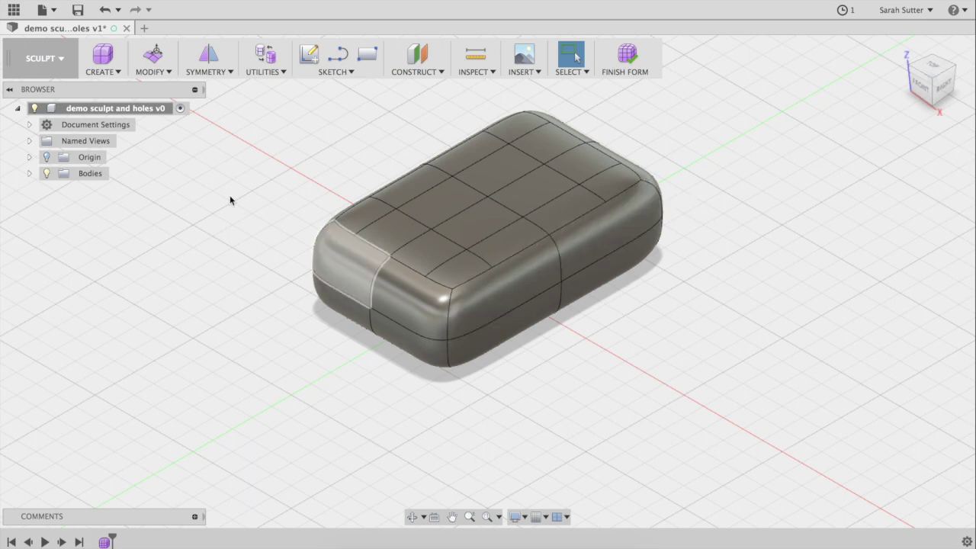
# - Insert a single-sided edge at location 0.382 above the mid-height edge on the front half of the box's right side
pyautogui.click(152, 72)
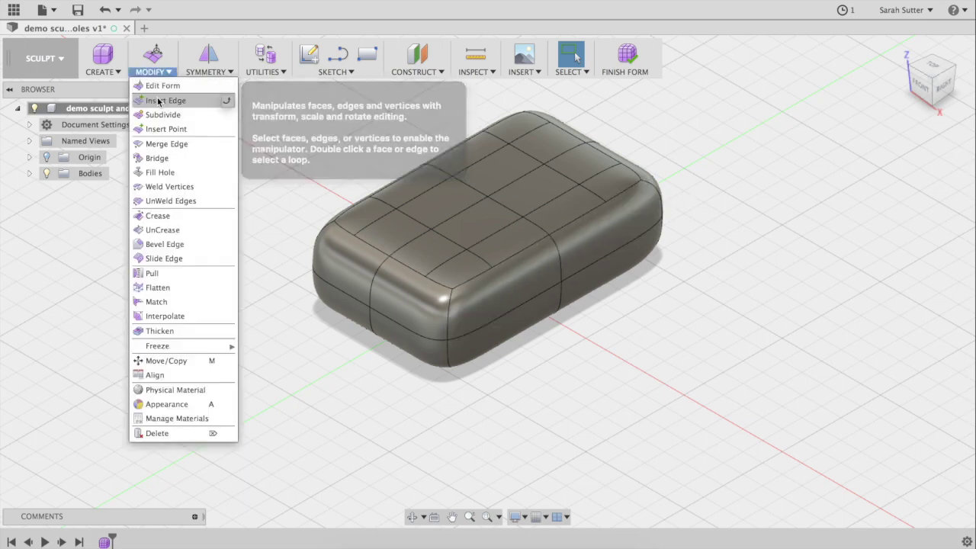
pyautogui.click(159, 102)
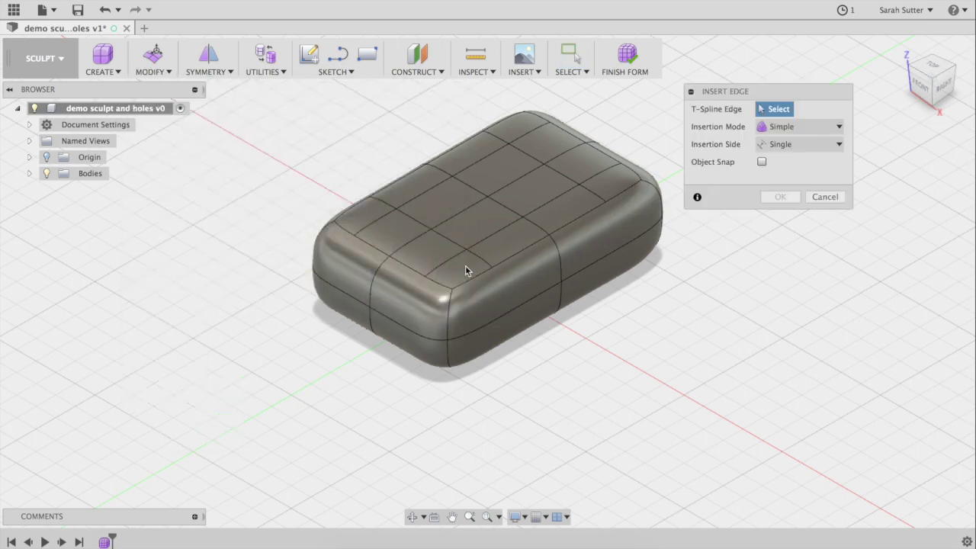
pyautogui.click(529, 304)
pyautogui.moveTo(503, 314); pyautogui.dragTo(506, 319)
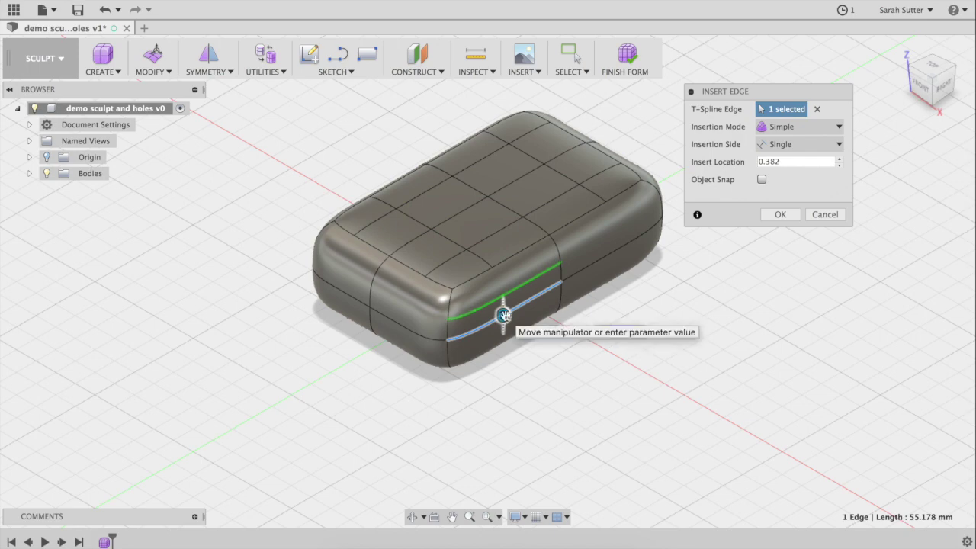
pyautogui.press('Return')
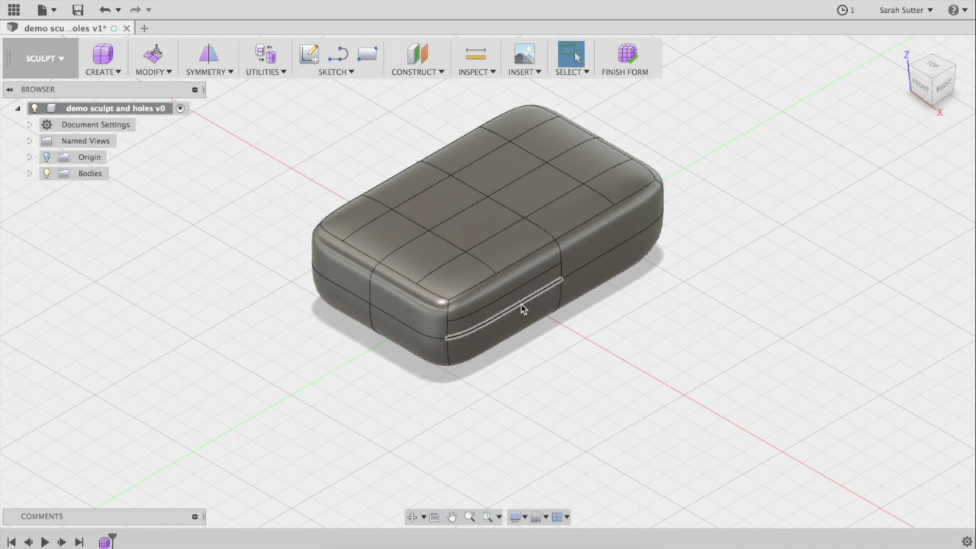
# - Try inserting a single-sided edge at location 0.891 above the mid-height edge on the back half of the box's right side, and undo it
pyautogui.click(156, 71)
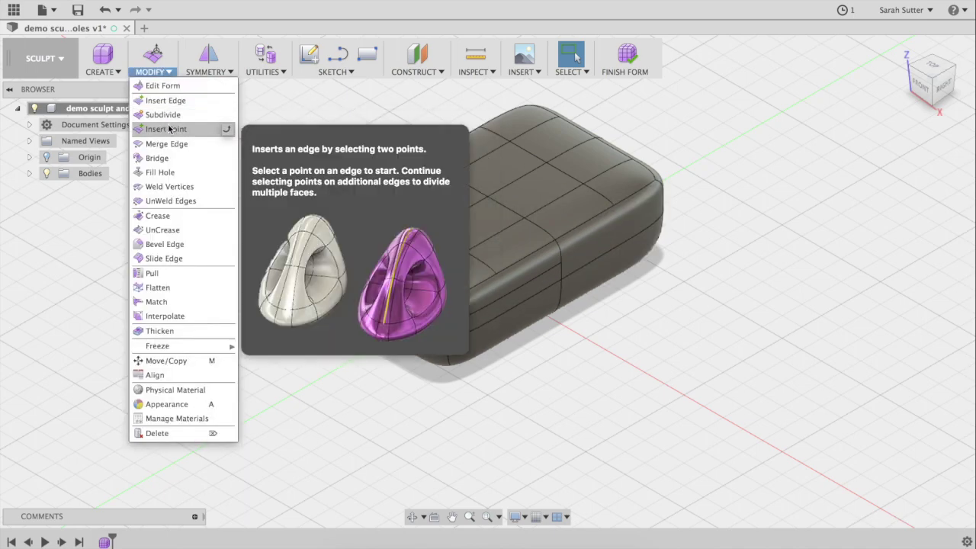
pyautogui.click(169, 101)
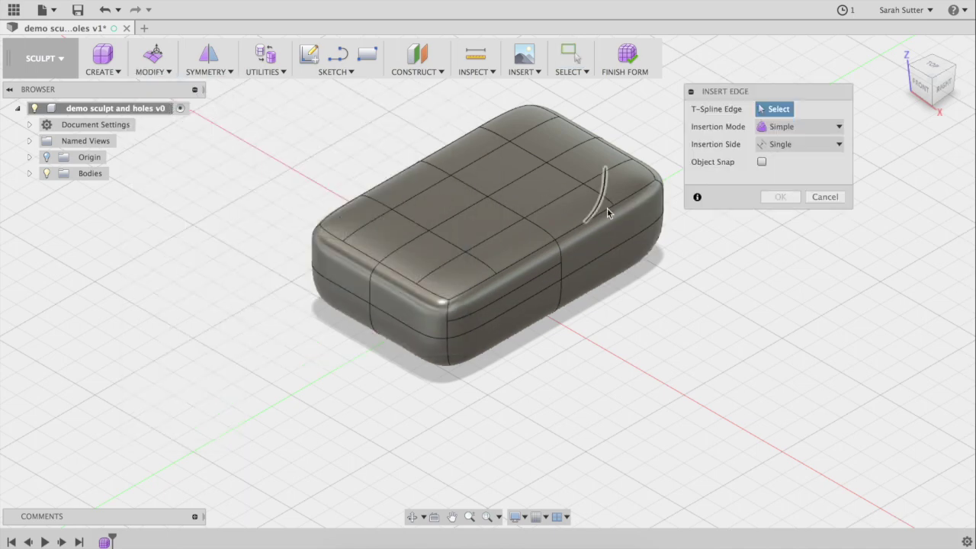
pyautogui.click(609, 250)
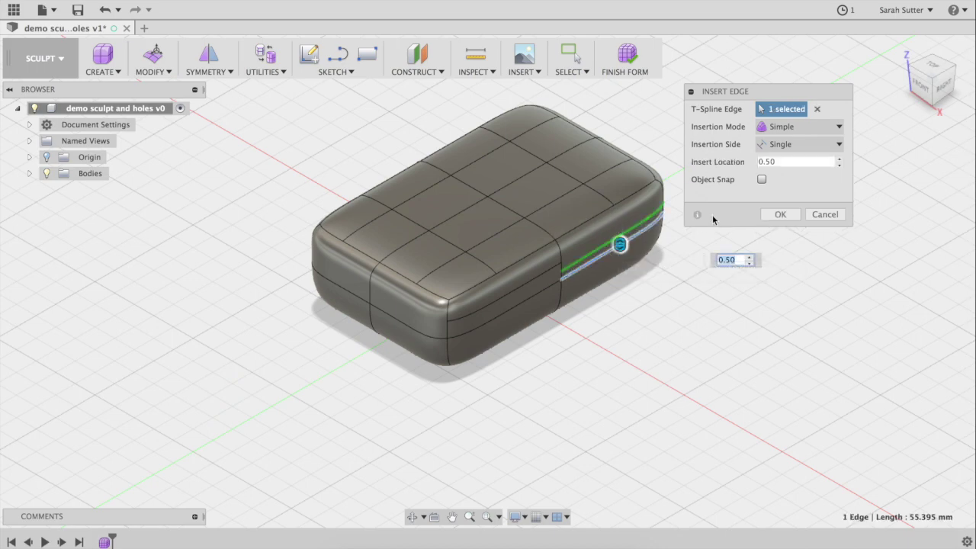
pyautogui.moveTo(621, 239); pyautogui.dragTo(618, 231)
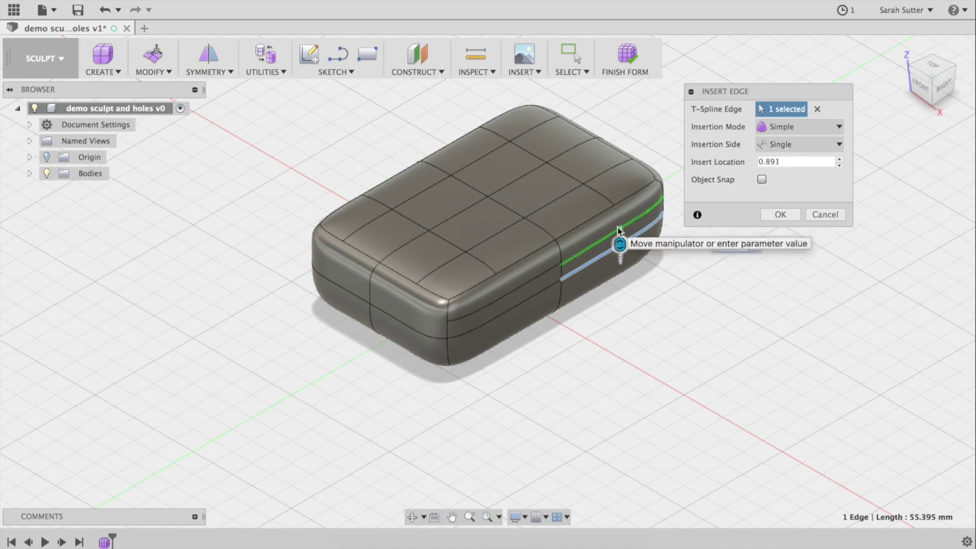
pyautogui.click(789, 215)
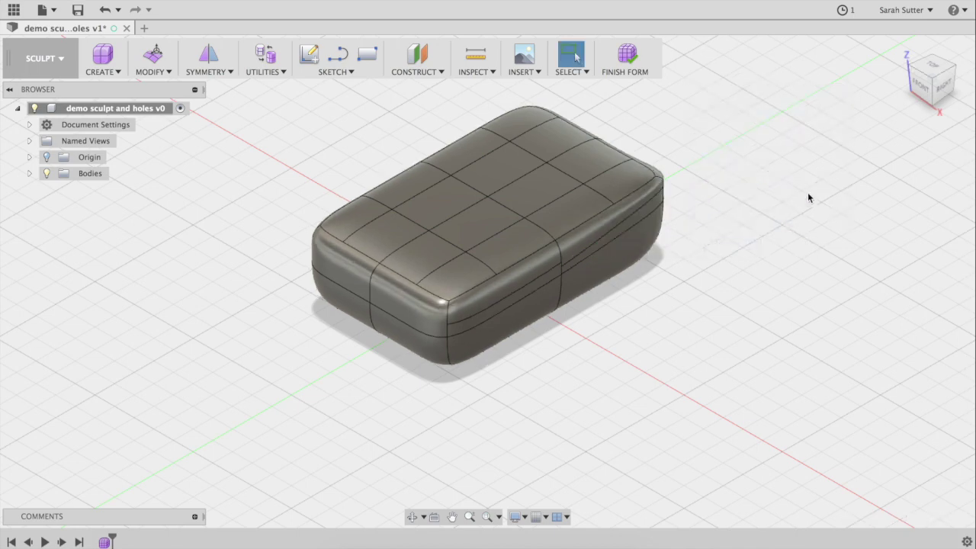
pyautogui.click(947, 93)
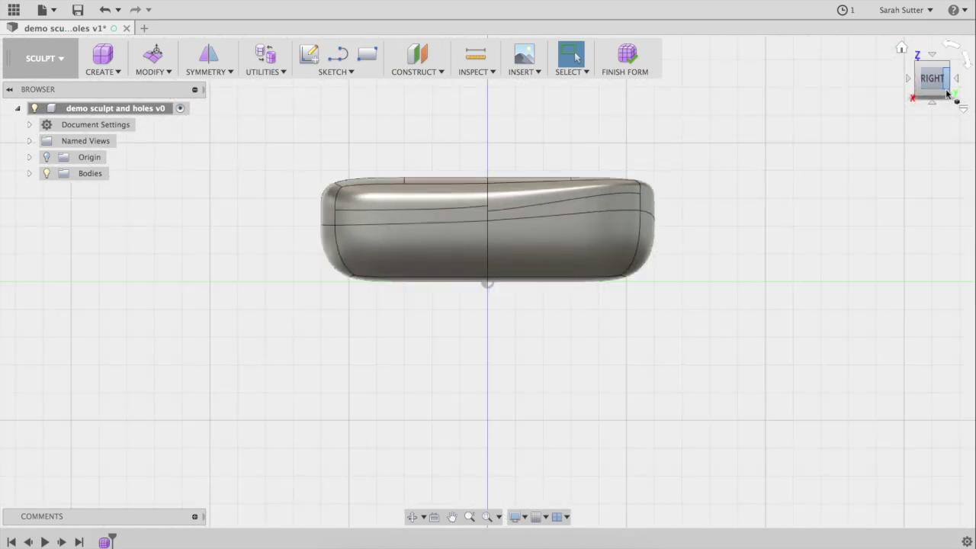
pyautogui.press('super+z')
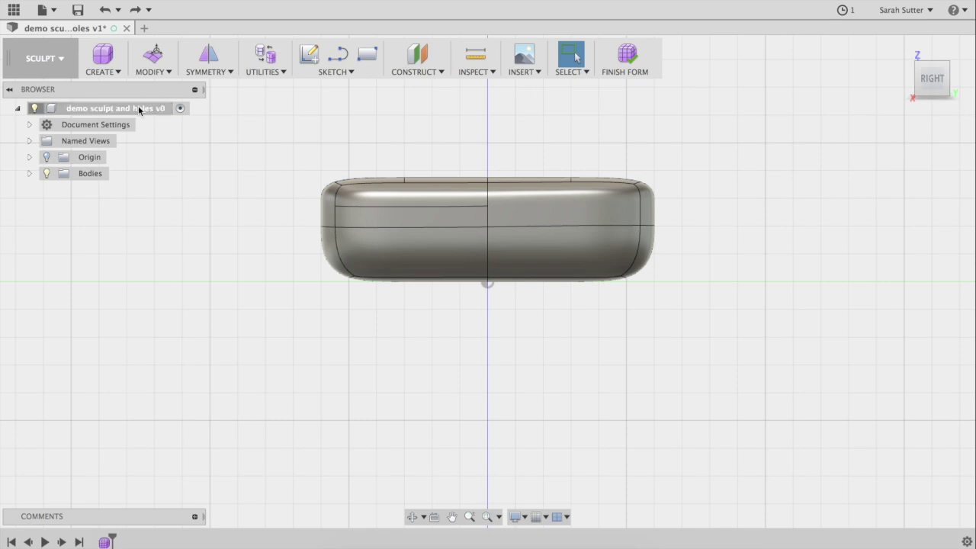
# - Insert a single-sided edge at location 0.972 above the mid-height edge on the back half of the box's right side
pyautogui.click(152, 72)
pyautogui.click(163, 101)
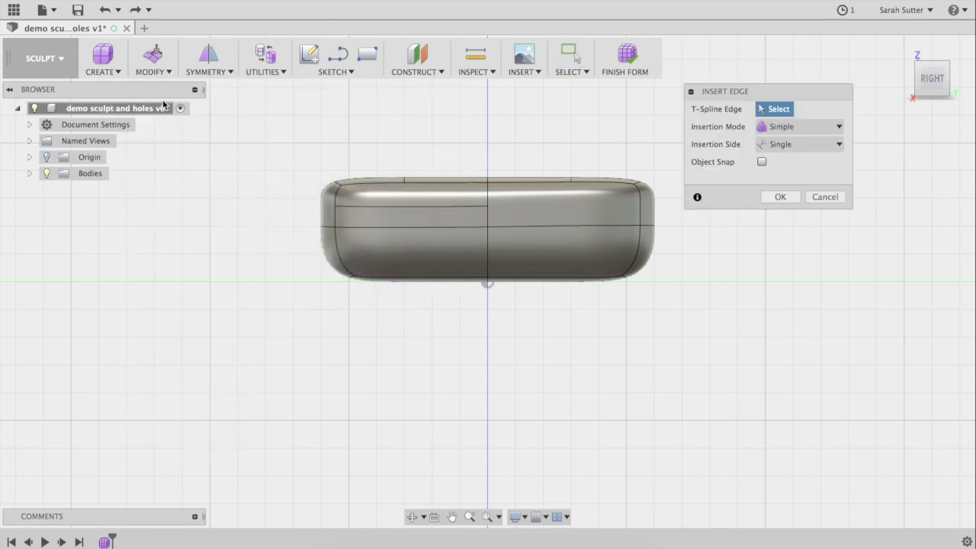
pyautogui.click(540, 226)
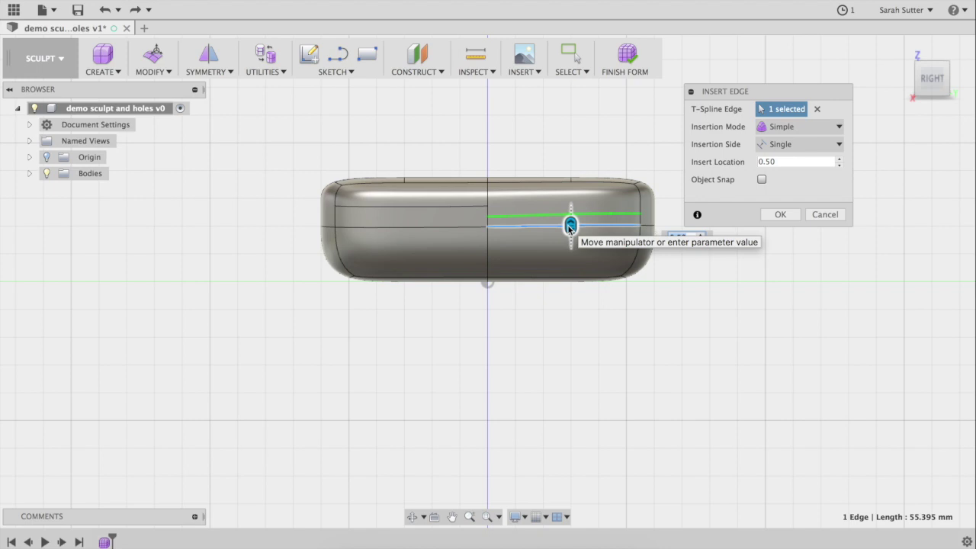
pyautogui.moveTo(569, 226); pyautogui.dragTo(567, 206)
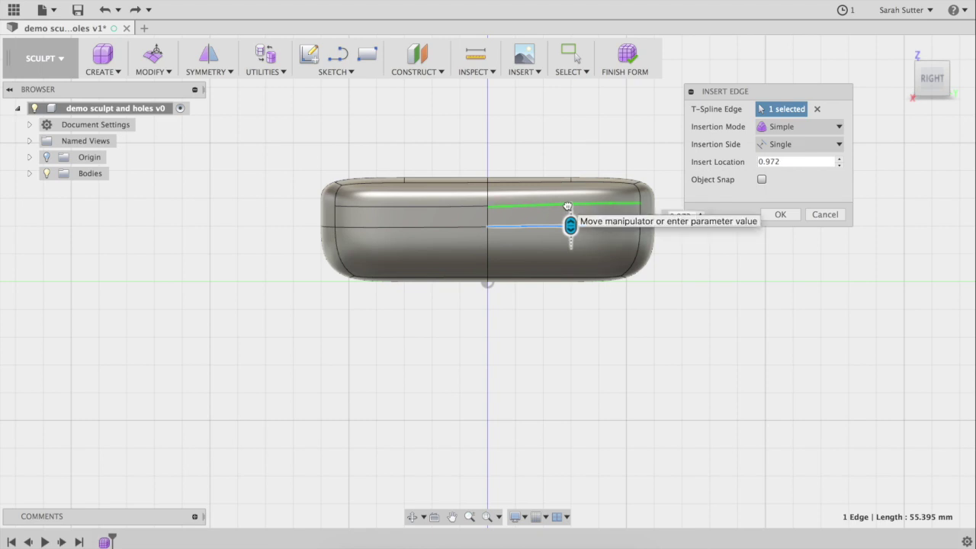
pyautogui.press('Return')
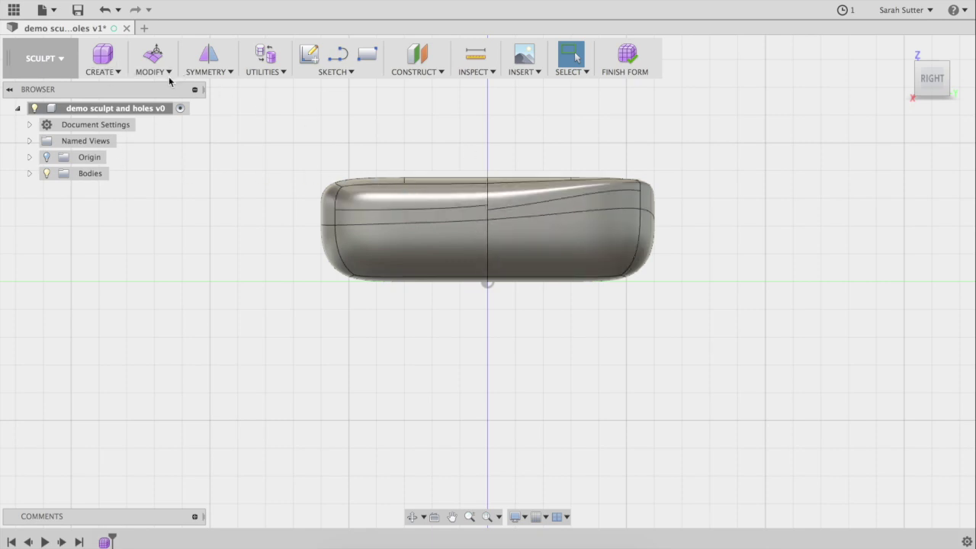
# - Try moving the front-end top face just left of the centreline down 56.054 mm with Edit Form
pyautogui.click(932, 74)
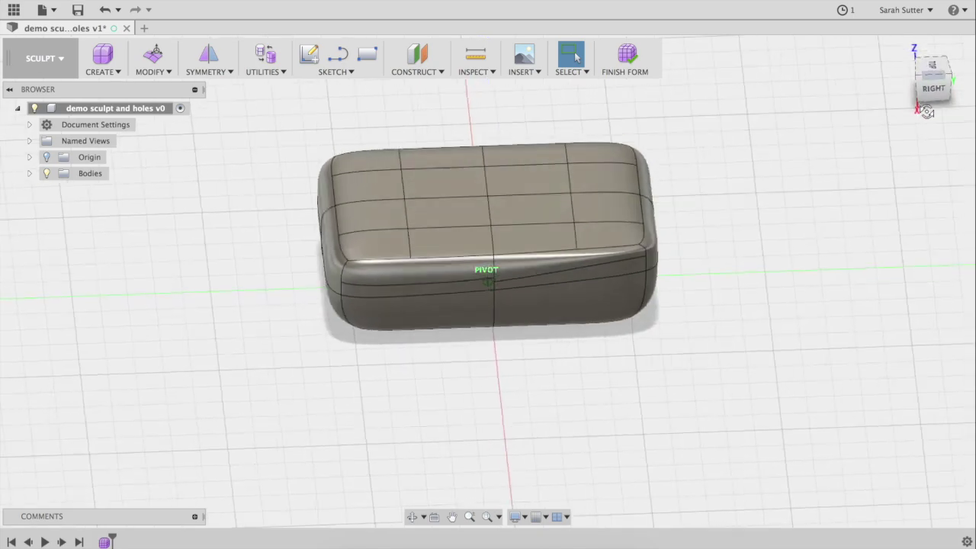
pyautogui.click(160, 72)
pyautogui.click(165, 86)
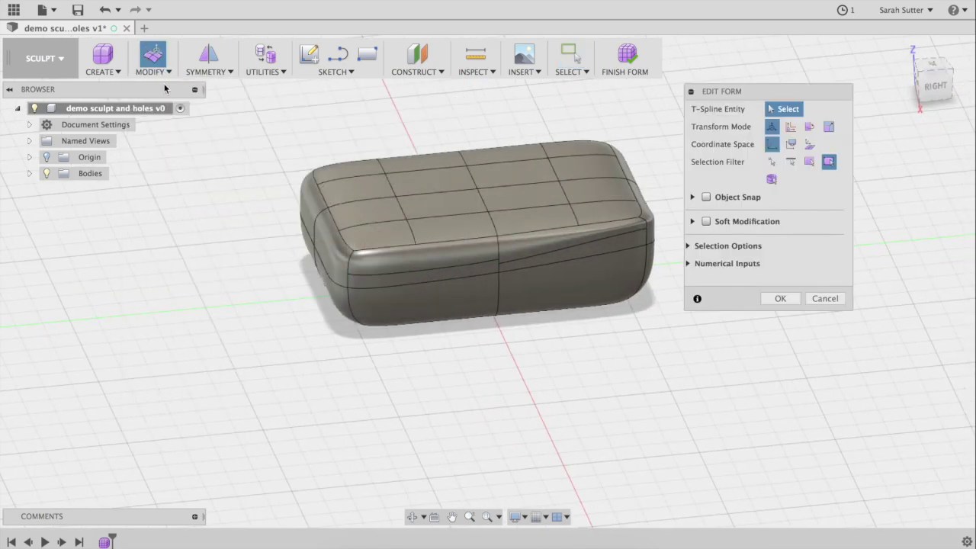
pyautogui.click(349, 190)
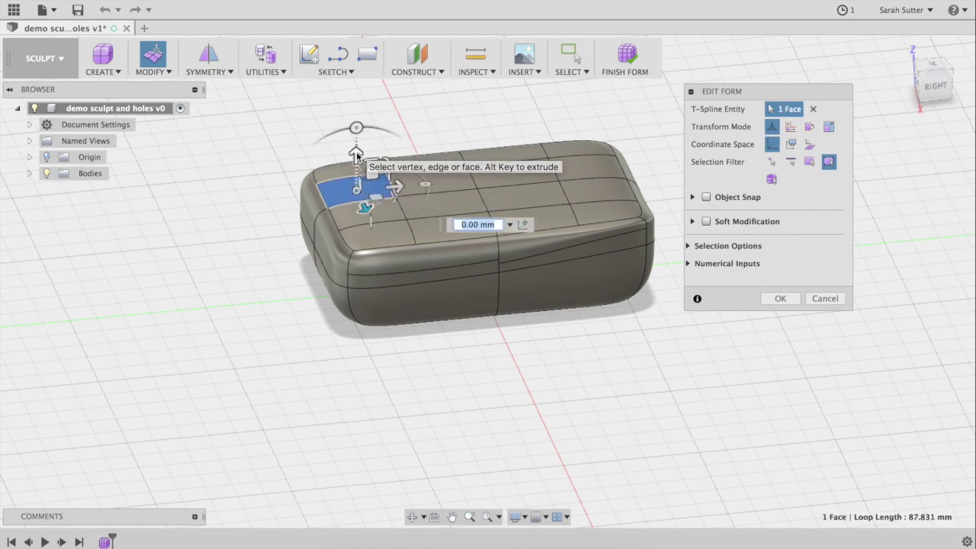
pyautogui.moveTo(355, 156); pyautogui.dragTo(373, 295)
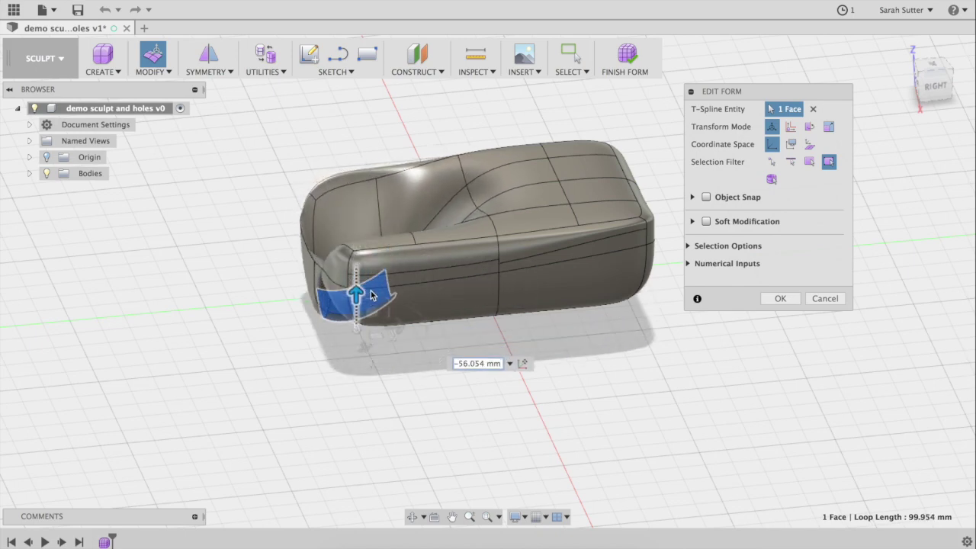
# - Check the lowered face from the top and right views, and undo its downward move
pyautogui.click(932, 66)
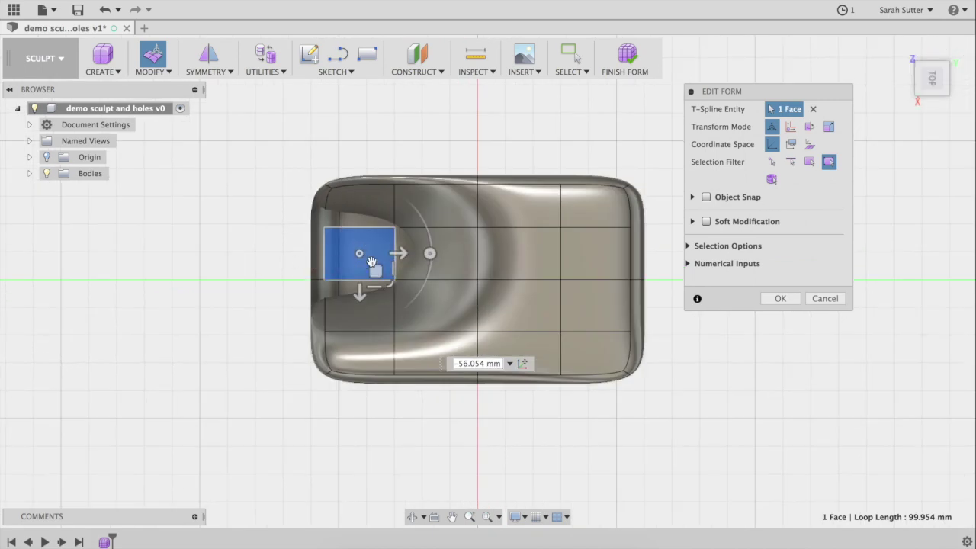
pyautogui.click(934, 91)
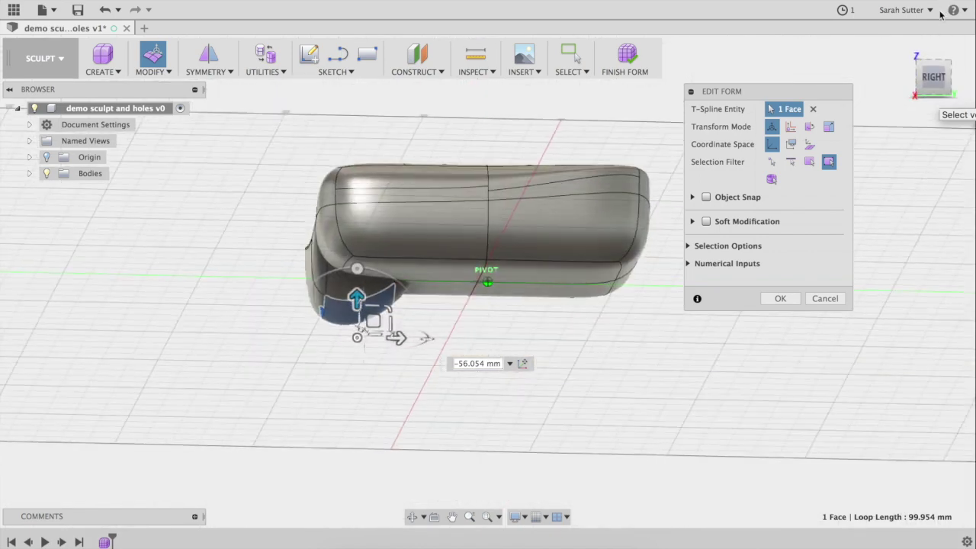
pyautogui.click(934, 58)
pyautogui.click(929, 95)
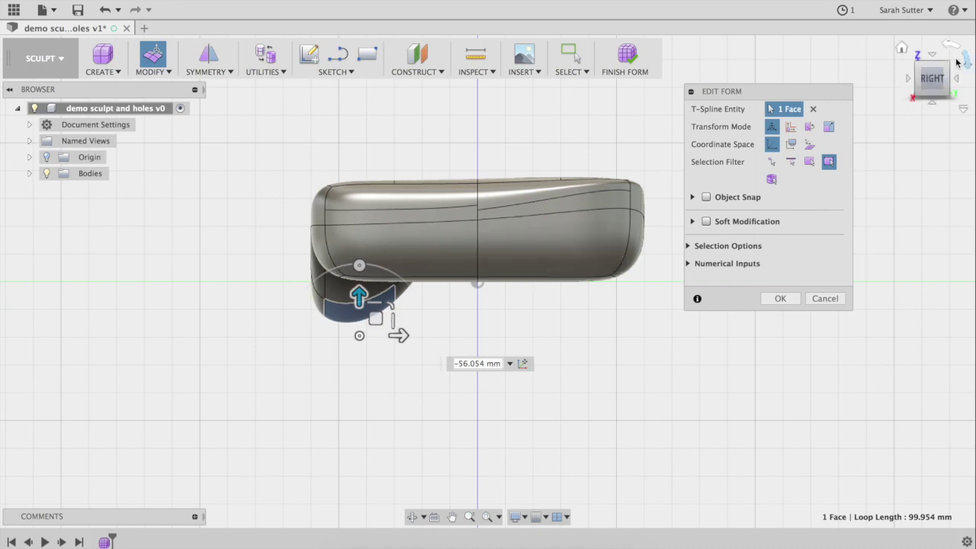
pyautogui.press('Escape')
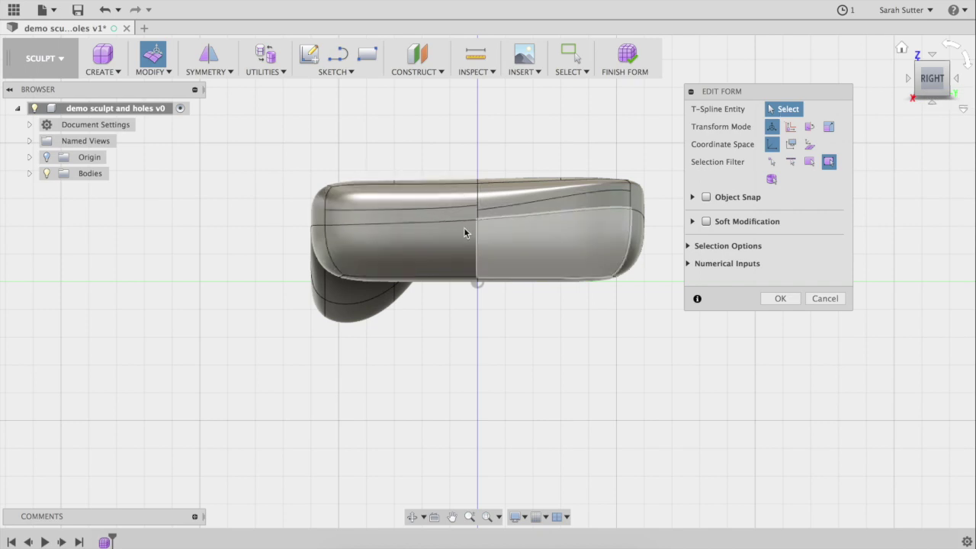
pyautogui.click(366, 258)
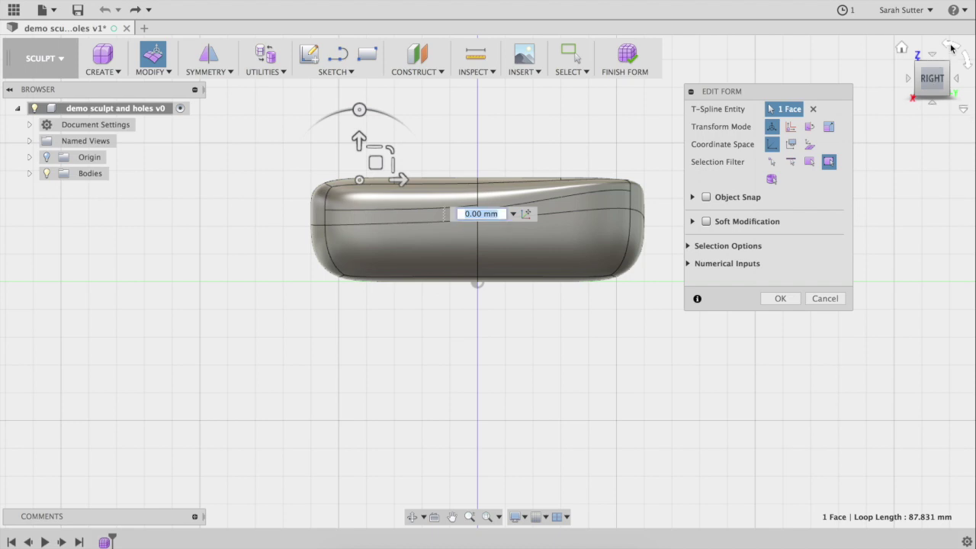
# - Raise the four middle faces on the front half of the box's top by 33.209 mm with Edit Form
pyautogui.click(912, 72)
pyautogui.click(412, 517)
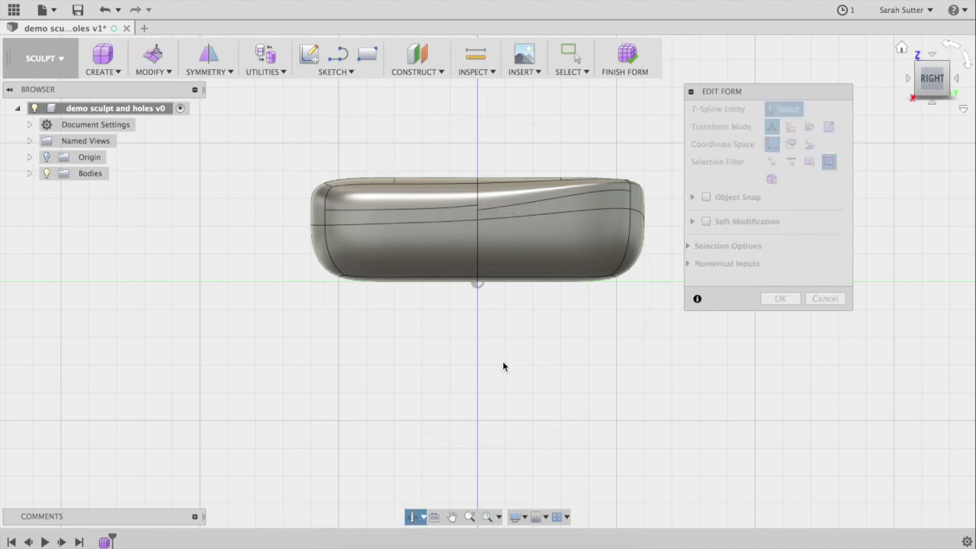
pyautogui.moveTo(465, 236); pyautogui.dragTo(466, 292)
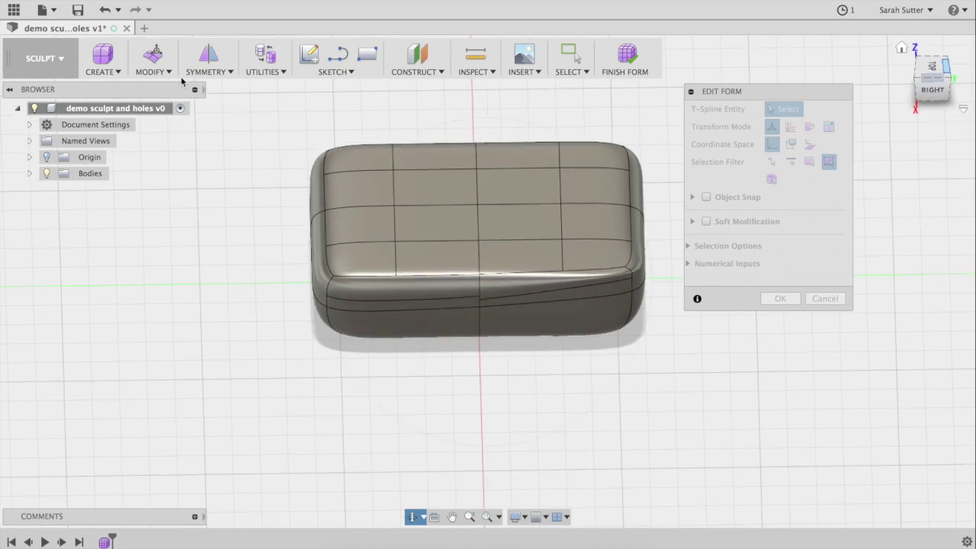
pyautogui.click(152, 72)
pyautogui.click(163, 86)
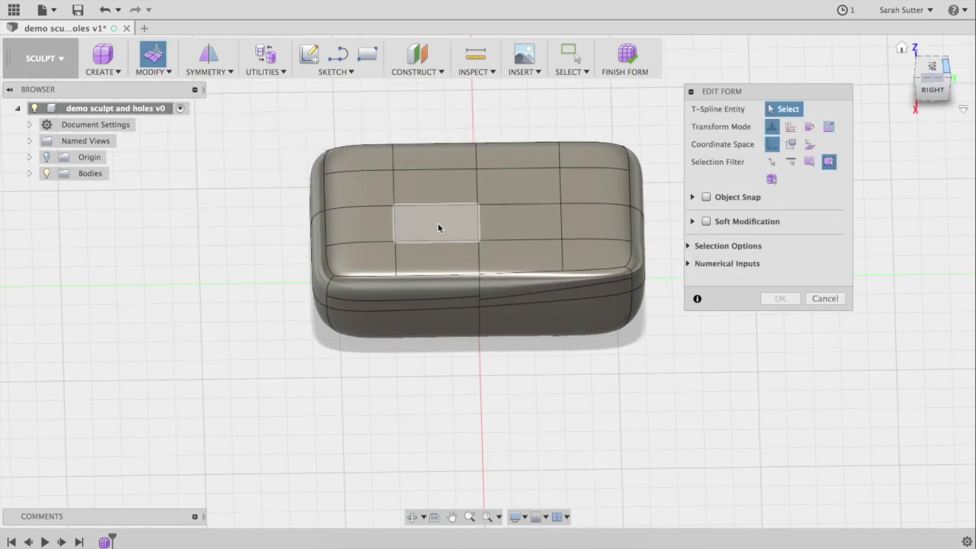
pyautogui.click(371, 199)
pyautogui.keyDown('shift'); pyautogui.click(370, 227); pyautogui.keyUp('shift')
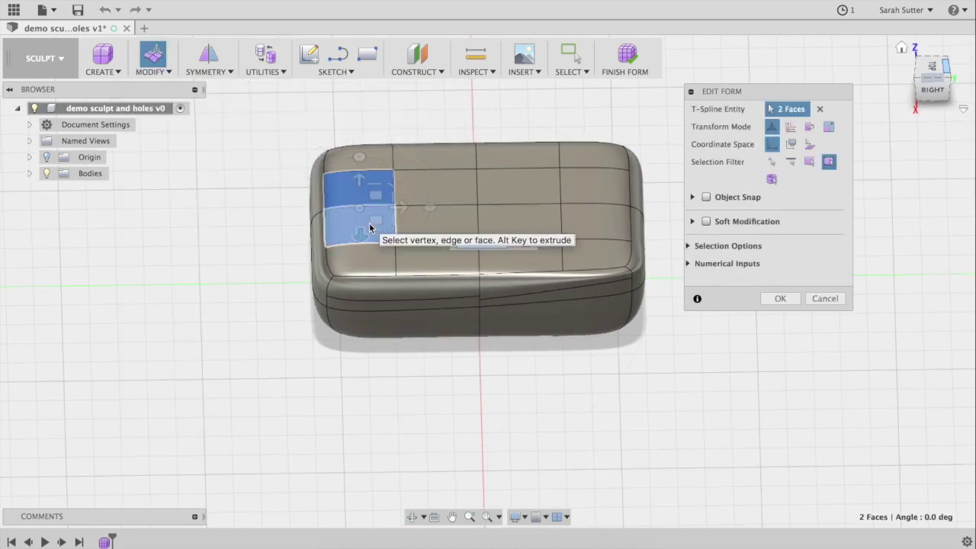
pyautogui.keyDown('shift'); pyautogui.click(440, 190); pyautogui.keyUp('shift')
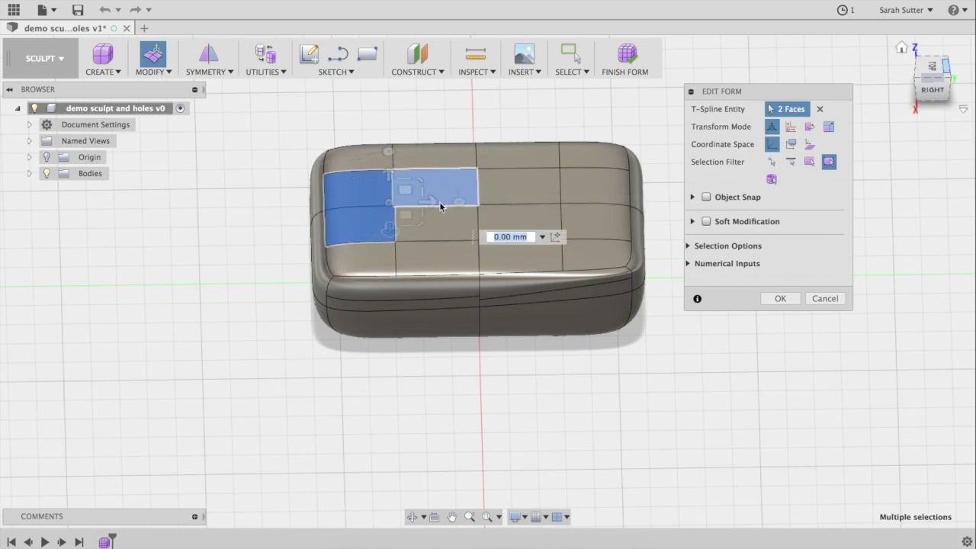
pyautogui.keyDown('shift'); pyautogui.click(446, 225); pyautogui.keyUp('shift')
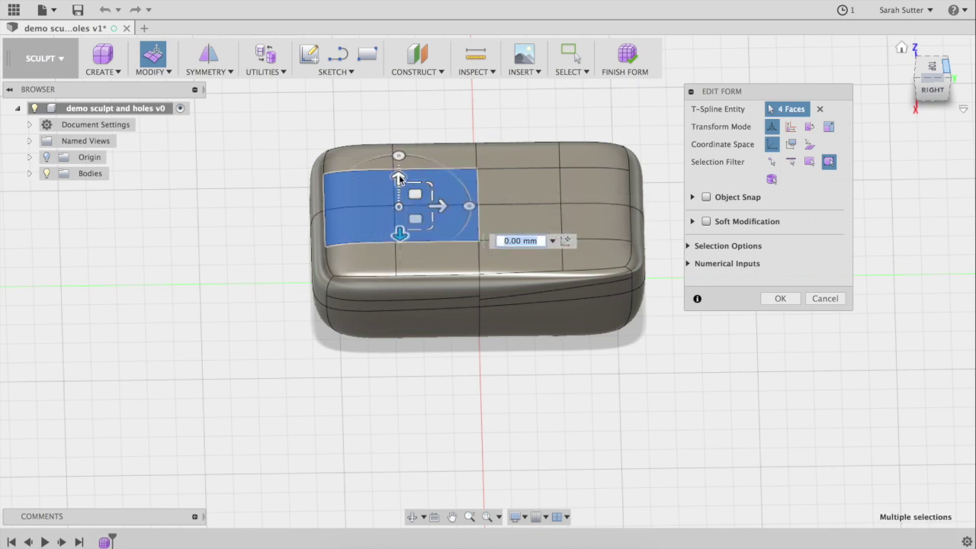
pyautogui.moveTo(397, 175); pyautogui.dragTo(399, 109)
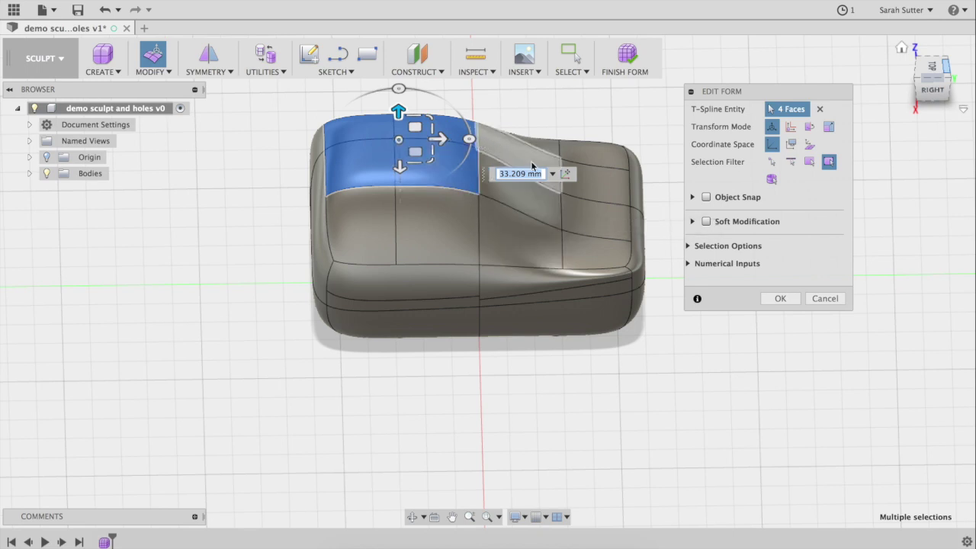
pyautogui.press('Return')
# - Move the two middle edges at the back end of the raised area 32.53 mm in X with Edit Form
pyautogui.click(475, 136)
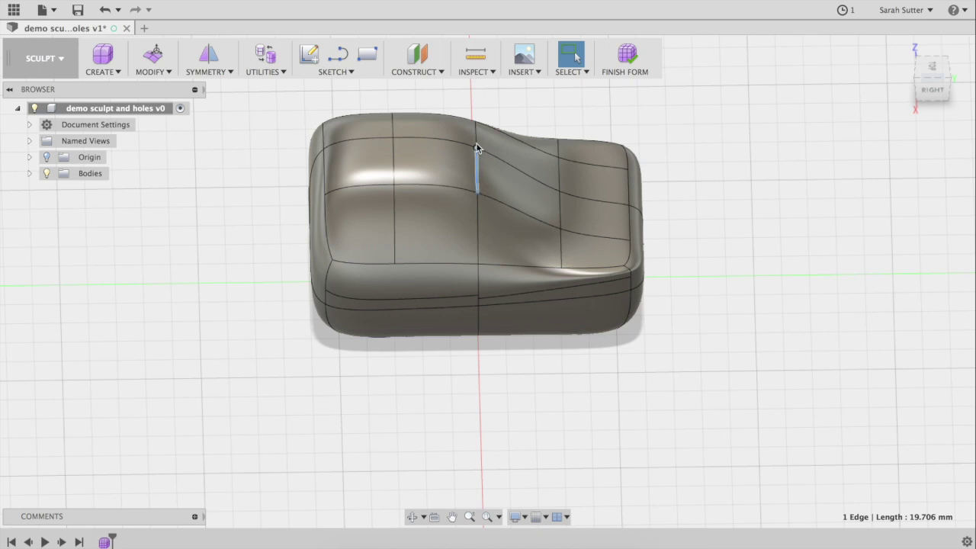
pyautogui.keyDown('shift'); pyautogui.click(474, 137); pyautogui.keyUp('shift')
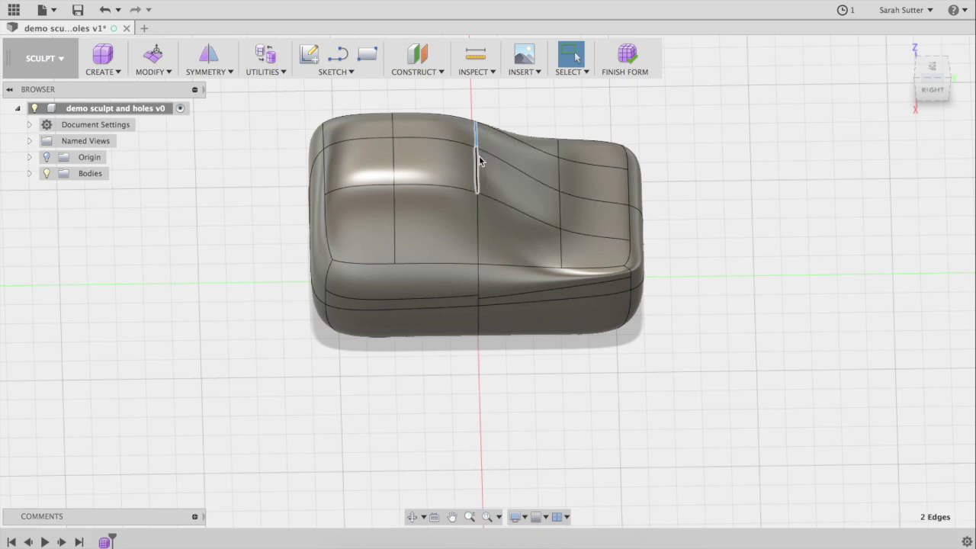
pyautogui.click(169, 73)
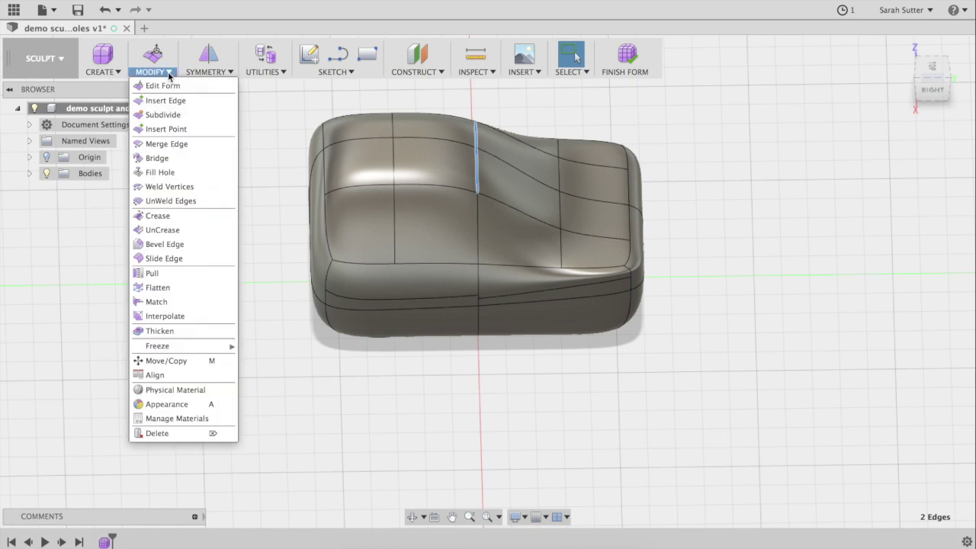
pyautogui.click(170, 87)
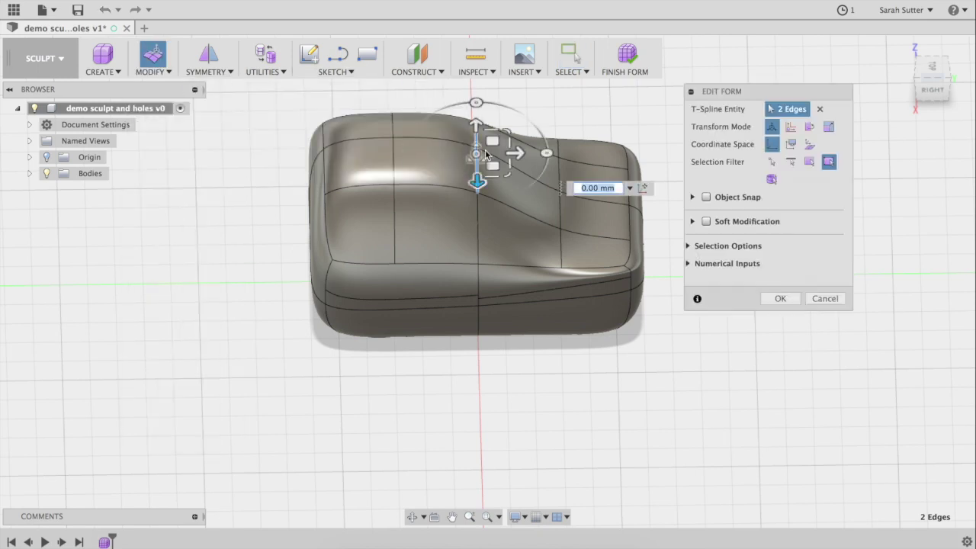
pyautogui.moveTo(477, 182); pyautogui.dragTo(468, 248)
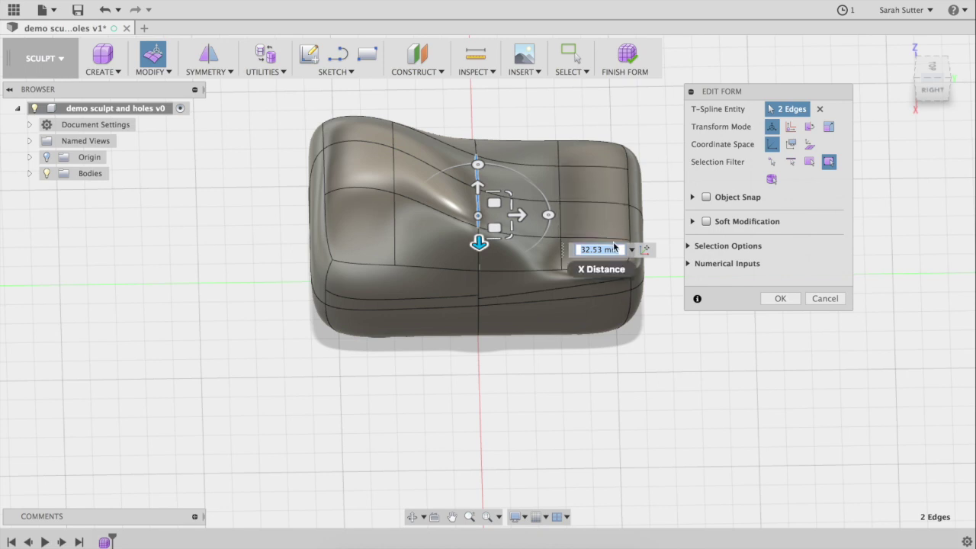
pyautogui.press('Return')
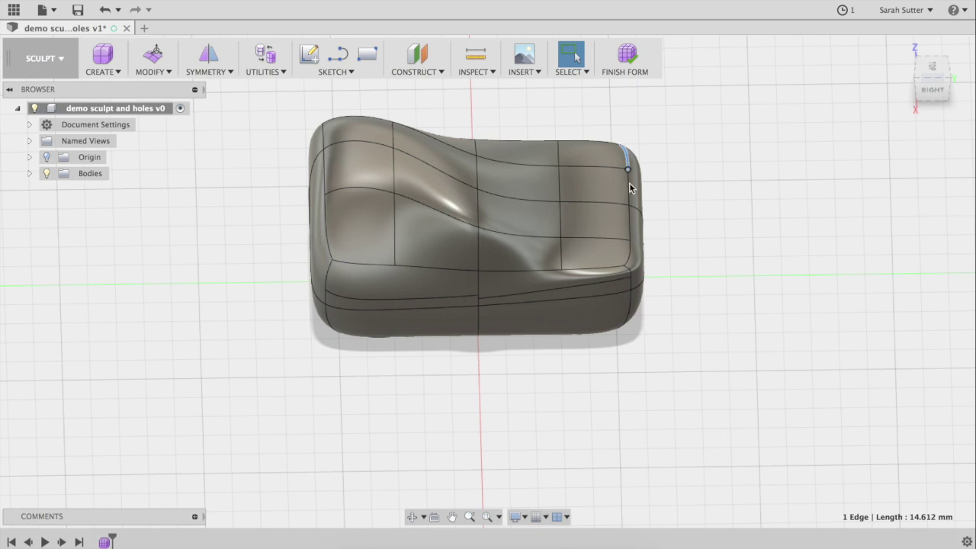
# - Raise the four edges across the back end of the box's top by 49.645 mm with Edit Form
pyautogui.keyDown('shift'); pyautogui.click(629, 210); pyautogui.keyUp('shift')
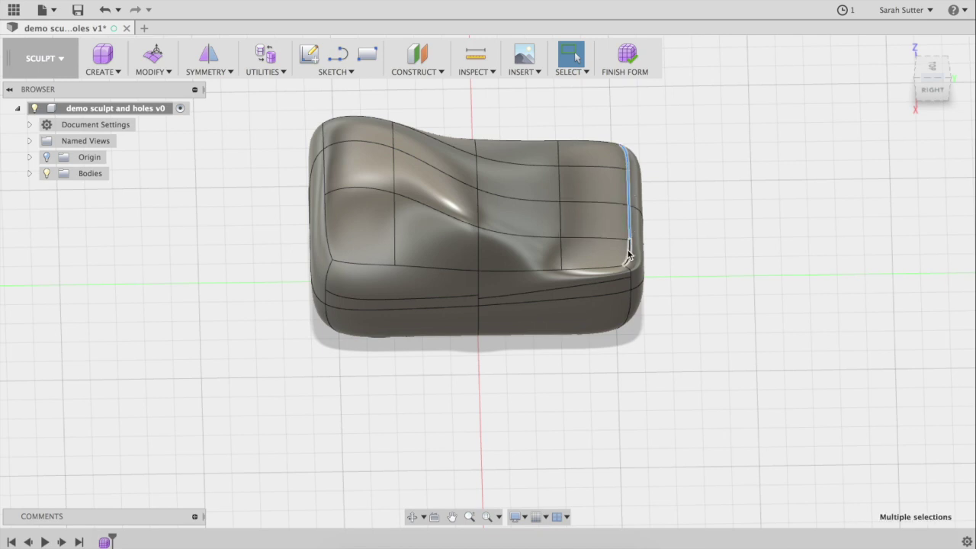
pyautogui.click(151, 68)
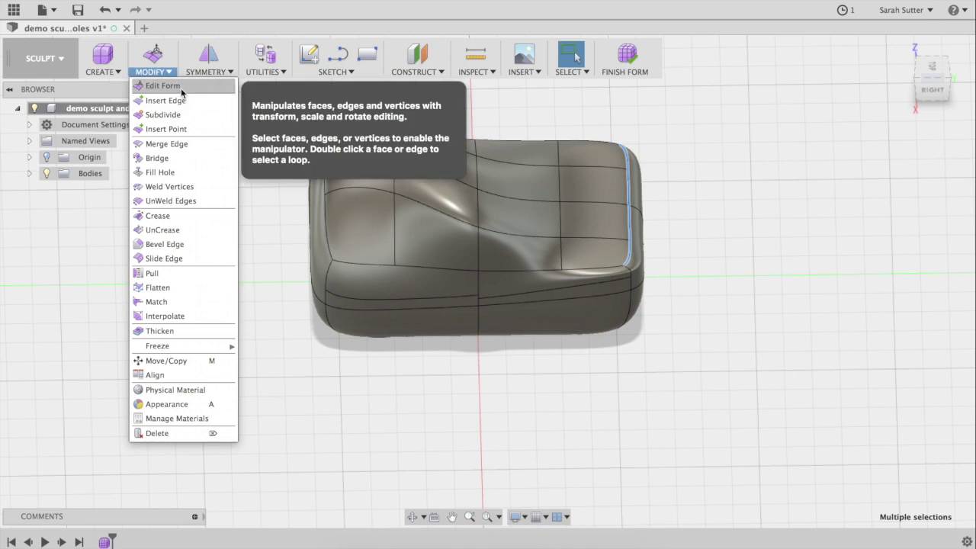
pyautogui.click(181, 88)
pyautogui.moveTo(625, 177); pyautogui.dragTo(643, 76)
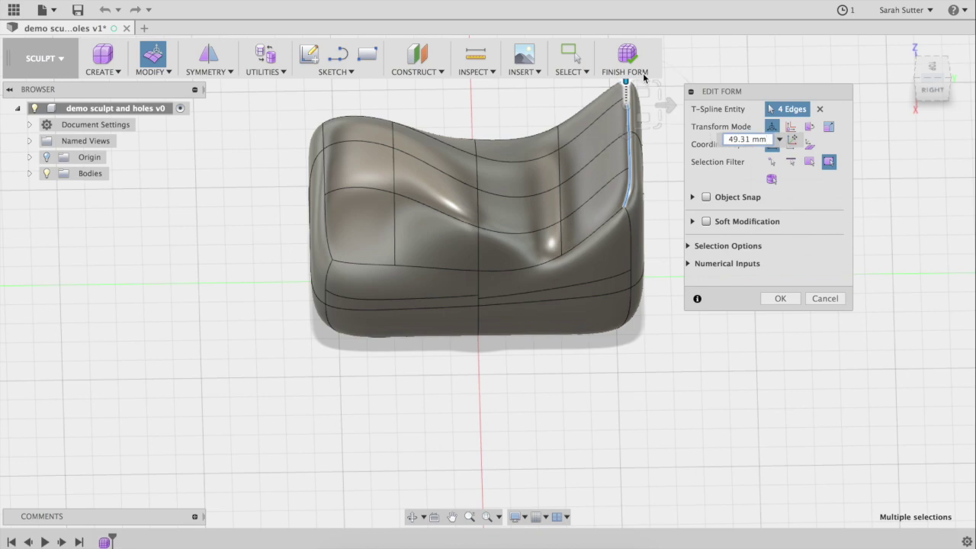
pyautogui.moveTo(642, 77); pyautogui.dragTo(643, 77)
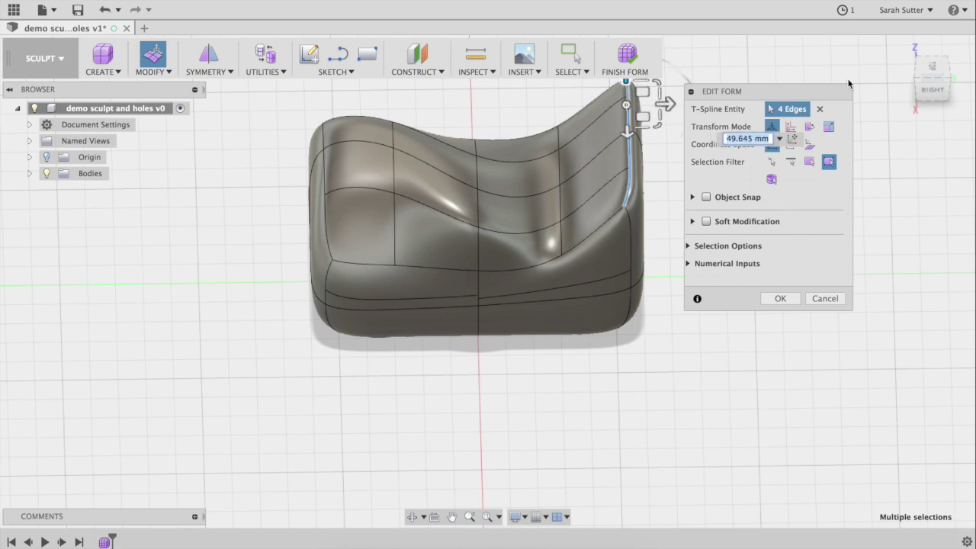
pyautogui.click(936, 82)
pyautogui.moveTo(943, 86); pyautogui.dragTo(954, 113)
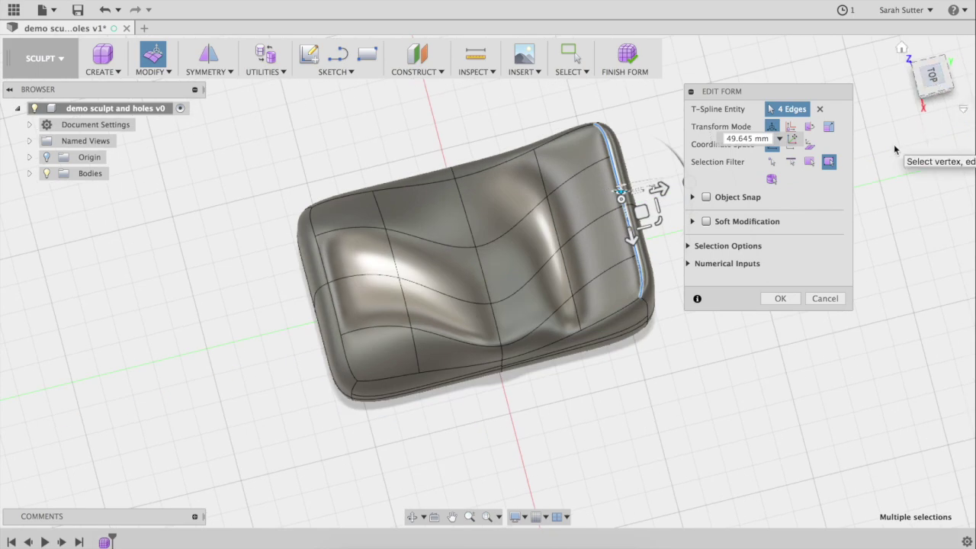
pyautogui.click(779, 298)
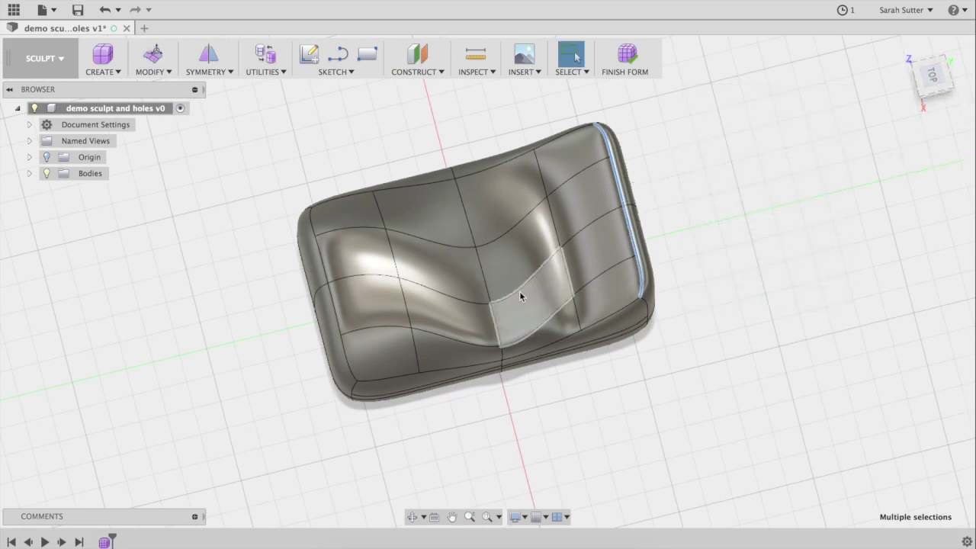
# - Try moving the two middle edges of the top's mid-length cross line -20.164 mm in X with Edit Form
pyautogui.click(496, 334)
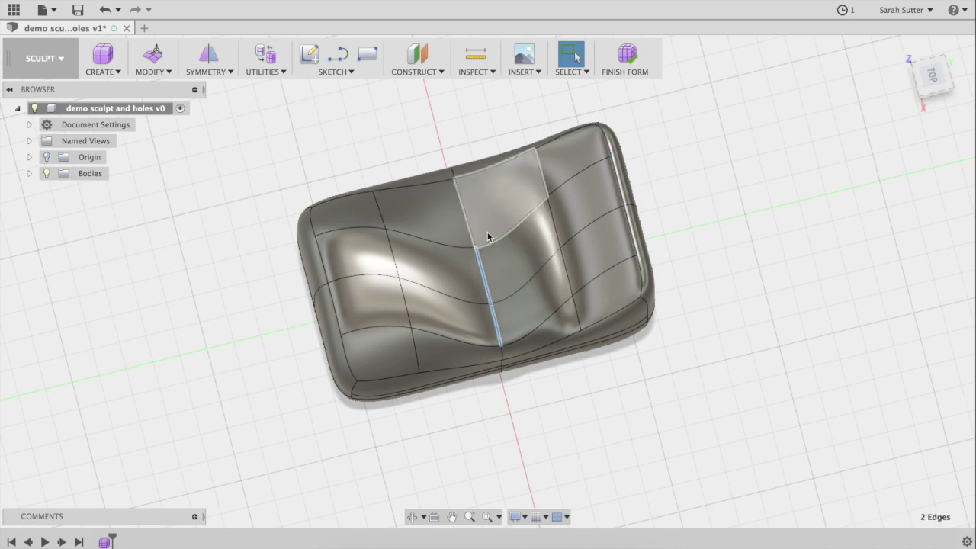
pyautogui.click(157, 69)
pyautogui.click(160, 87)
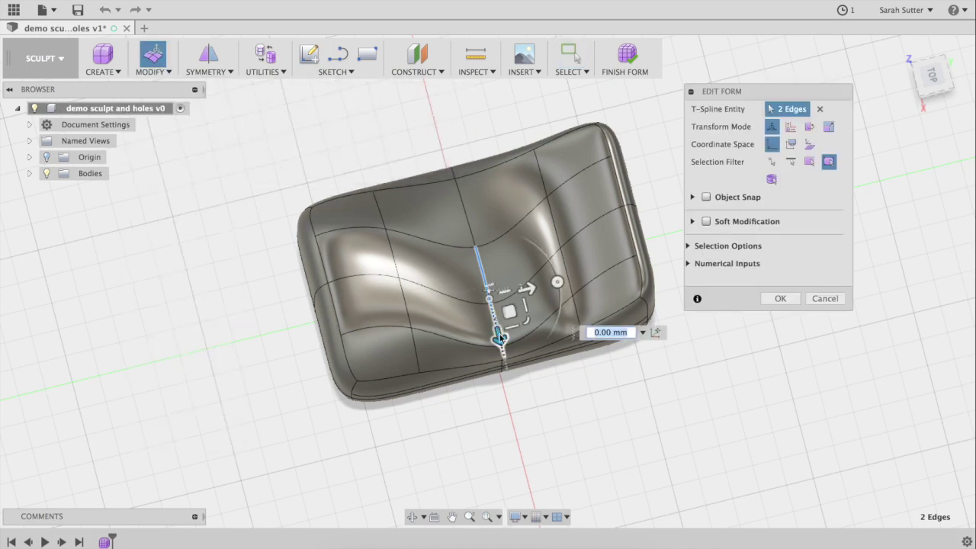
pyautogui.moveTo(499, 332); pyautogui.dragTo(479, 294)
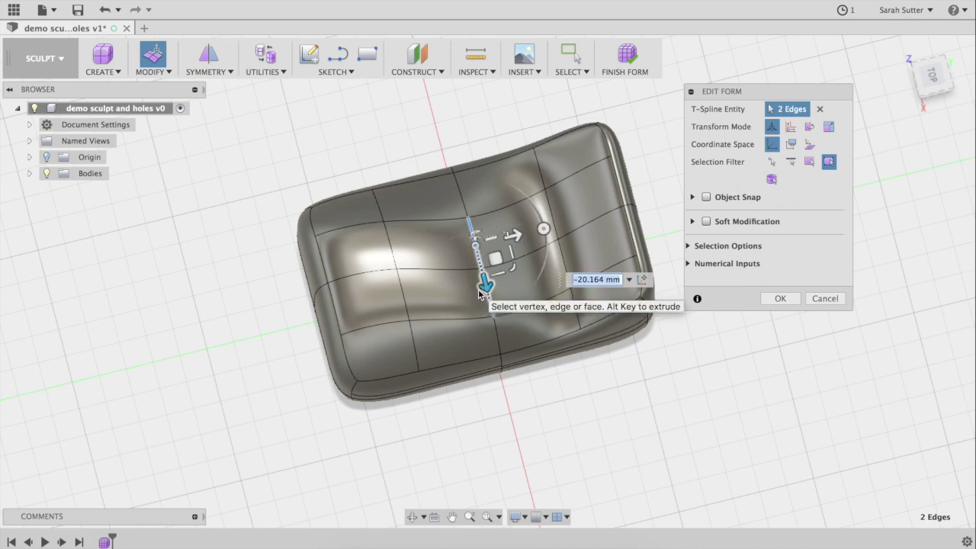
pyautogui.click(454, 106)
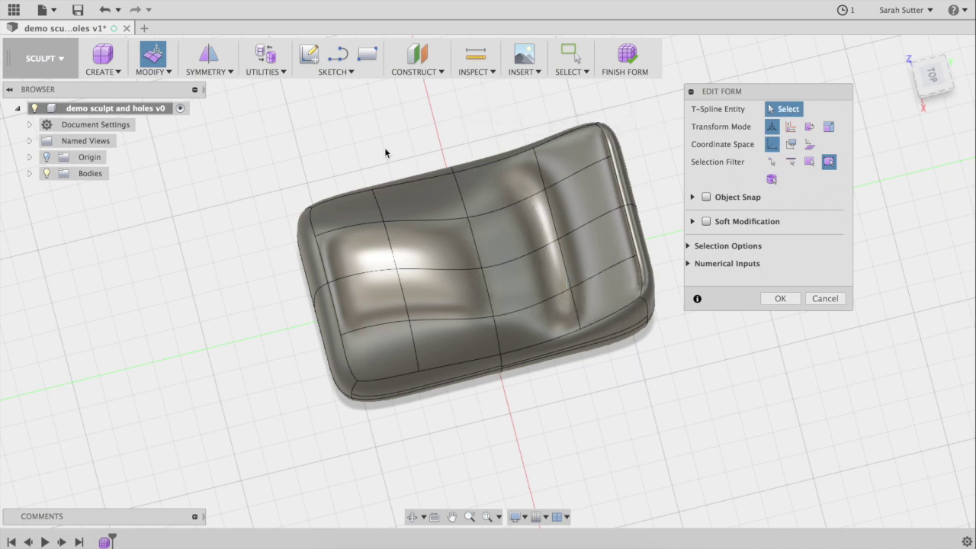
# - Try moving the outer left edge of the mid-length cross line 10.79 mm in X, and undo the move
pyautogui.click(458, 197)
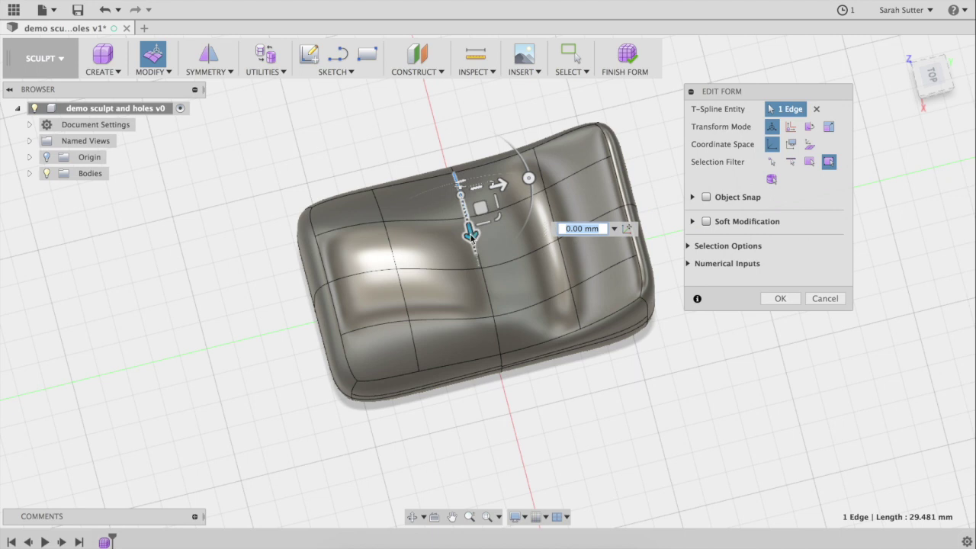
pyautogui.moveTo(471, 236); pyautogui.dragTo(477, 263)
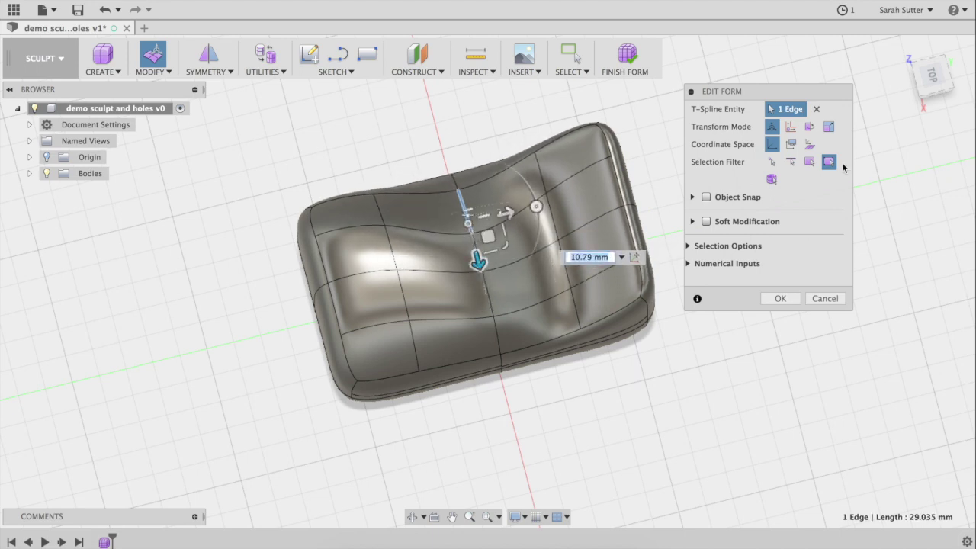
pyautogui.click(940, 93)
pyautogui.moveTo(945, 98); pyautogui.dragTo(642, 30)
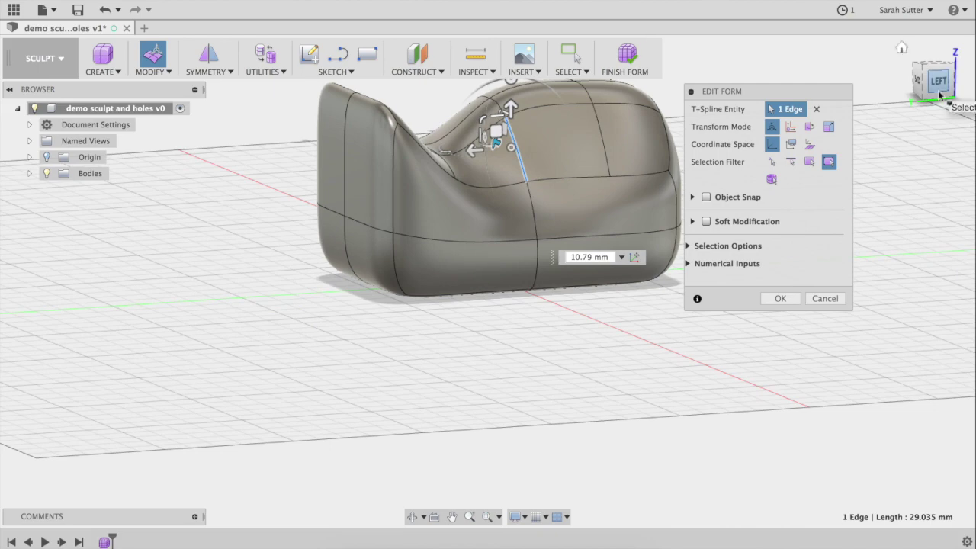
pyautogui.hotkey('ctrl', 'z')
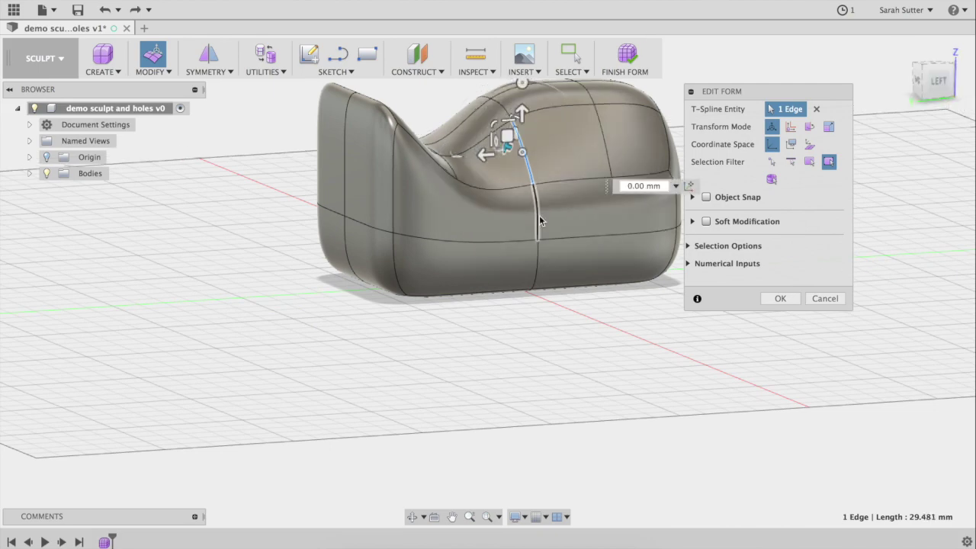
# - Try moving the faces and edges of the box's right half -2.696 mm in X, and undo the recent moves
pyautogui.keyDown('shift'); pyautogui.click(537, 219); pyautogui.keyUp('shift')
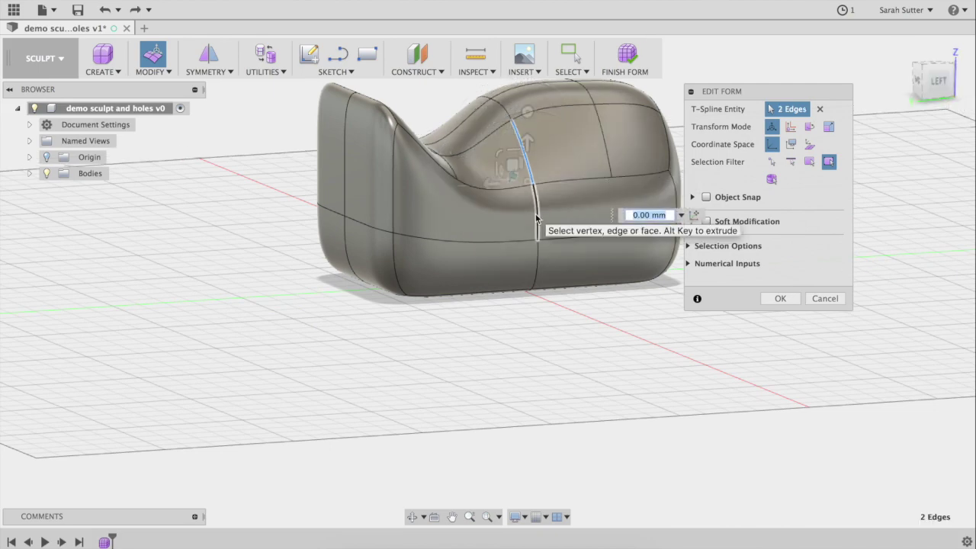
pyautogui.keyDown('shift'); pyautogui.click(536, 272); pyautogui.keyUp('shift')
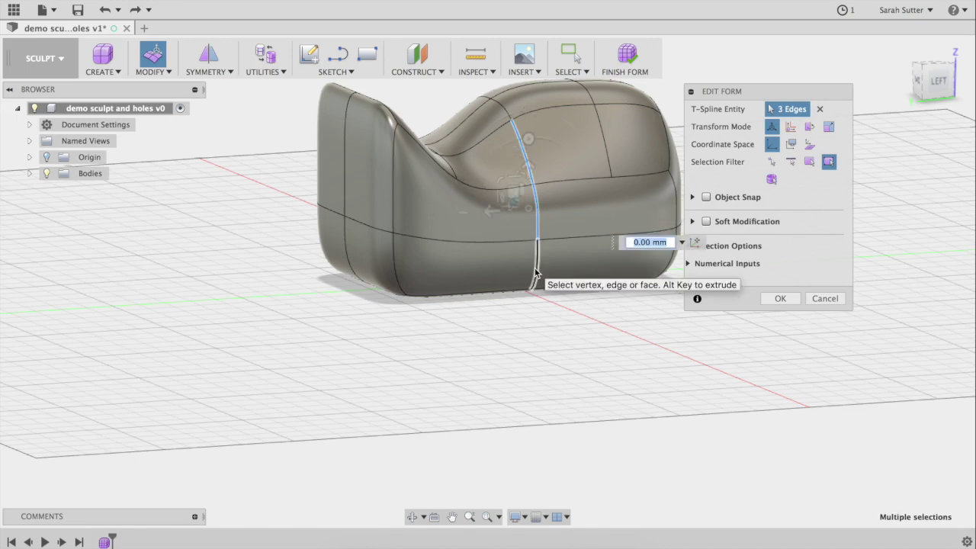
pyautogui.click(921, 82)
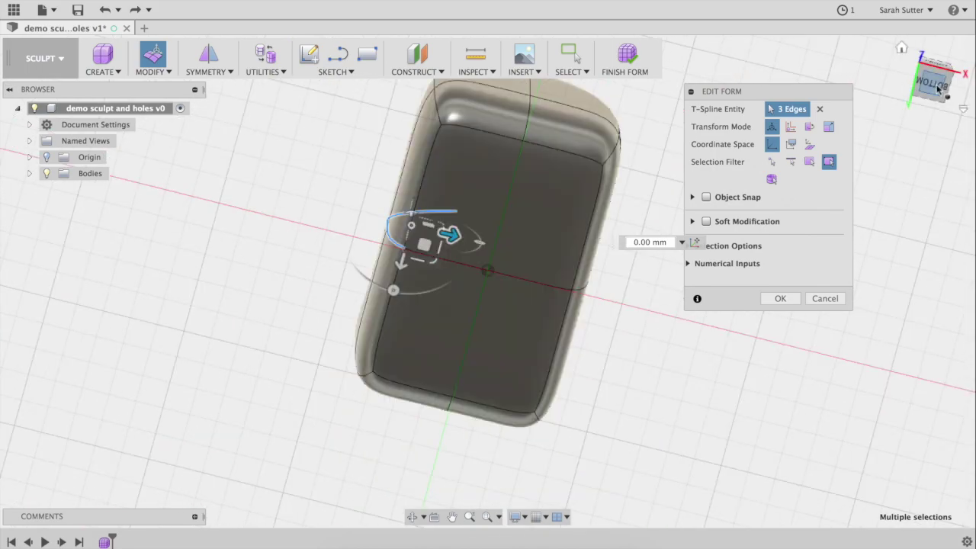
pyautogui.click(936, 89)
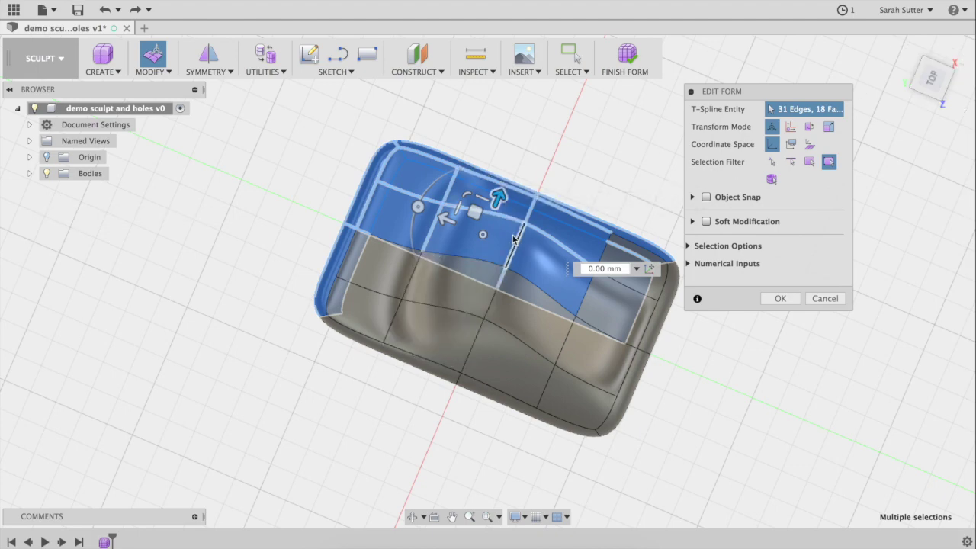
pyautogui.moveTo(498, 197)
pyautogui.mouseDown()
pyautogui.moveTo(483, 242)
pyautogui.moveTo(499, 200)
pyautogui.moveTo(511, 201)
pyautogui.mouseUp()
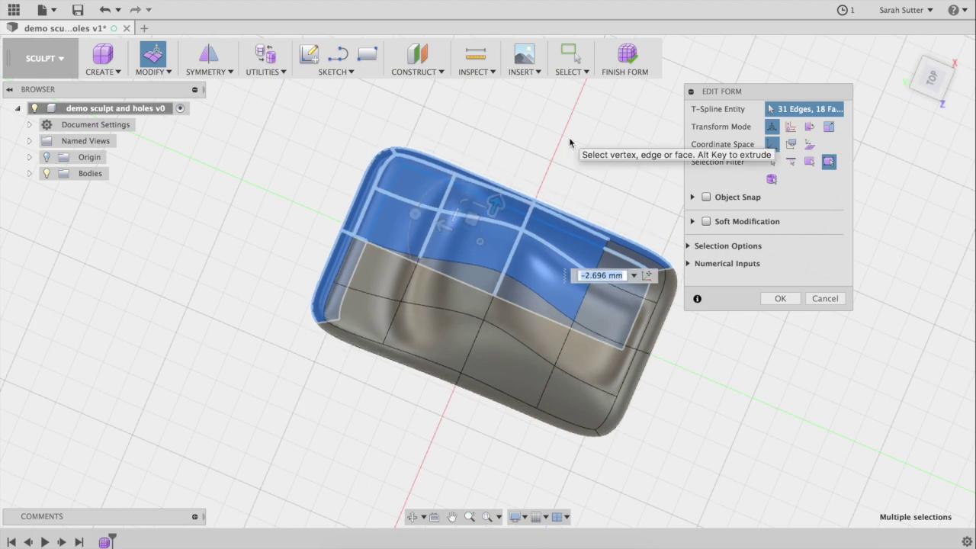
pyautogui.hotkey('ctrl', 'z')
pyautogui.hotkey('ctrl', 'z')
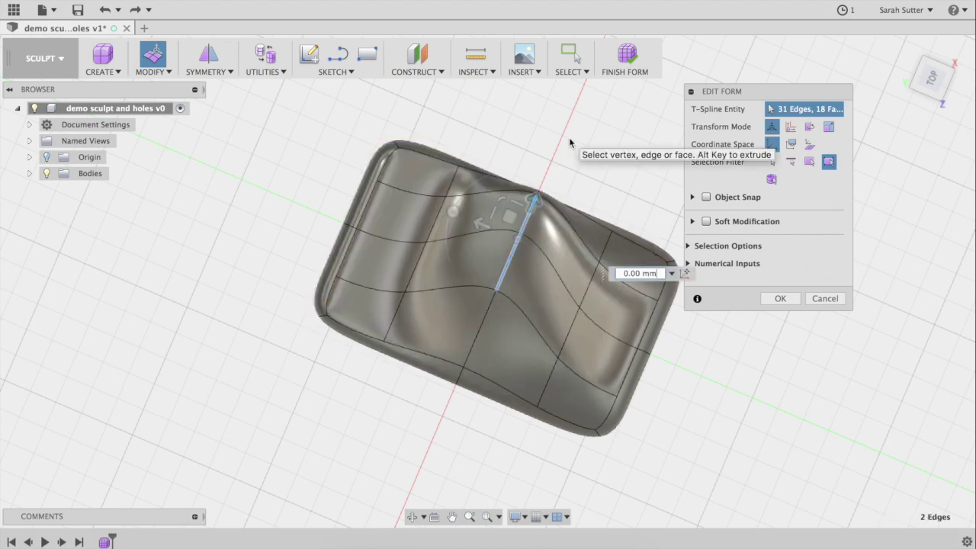
# - Move the two middle cross-line edges -10.575 mm in X, and the cross line with its right-side edges and vertices -17.424 mm in X
pyautogui.moveTo(532, 201); pyautogui.dragTo(521, 227)
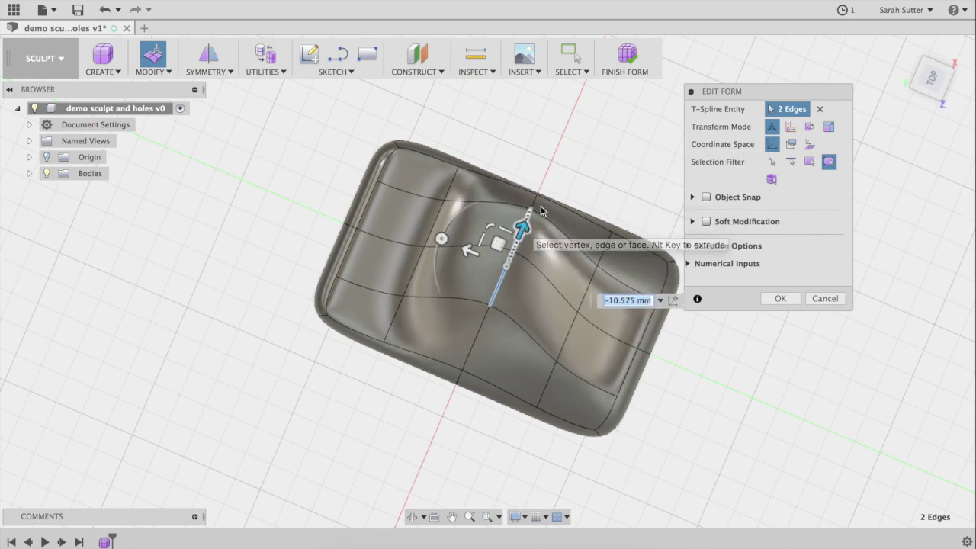
pyautogui.click(943, 59)
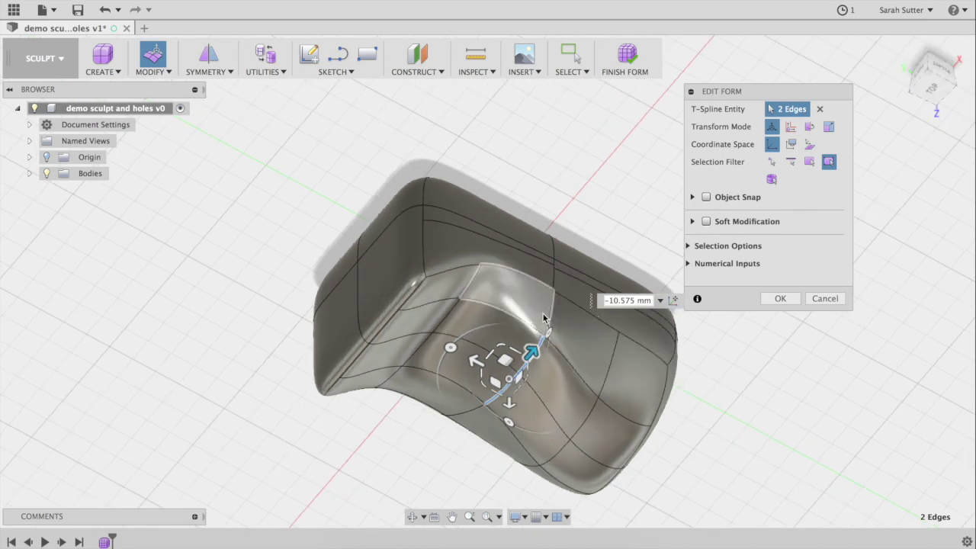
pyautogui.keyDown('shift'); pyautogui.click(556, 275); pyautogui.keyUp('shift')
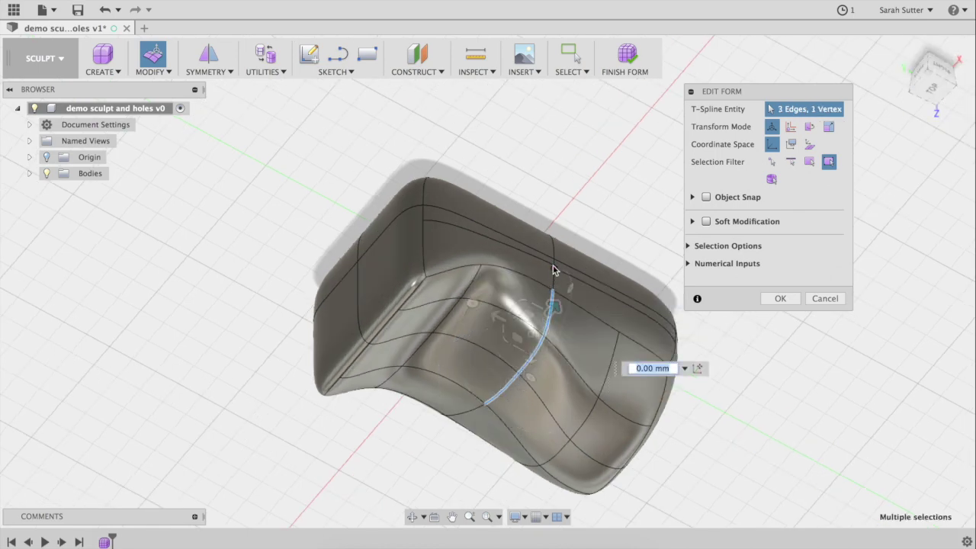
pyautogui.keyDown('shift'); pyautogui.click(554, 262); pyautogui.keyUp('shift')
pyautogui.keyDown('shift'); pyautogui.click(554, 276); pyautogui.keyUp('shift')
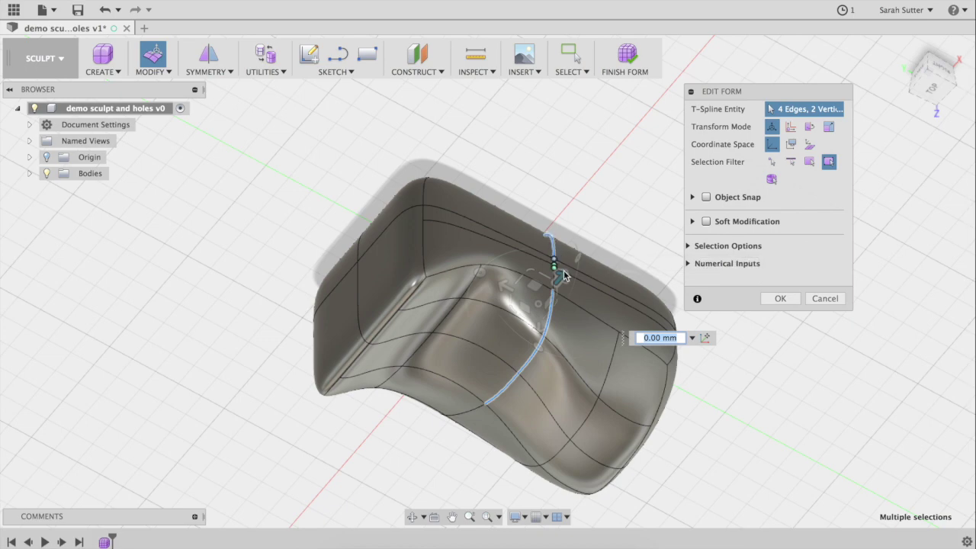
pyautogui.moveTo(562, 276); pyautogui.dragTo(546, 314)
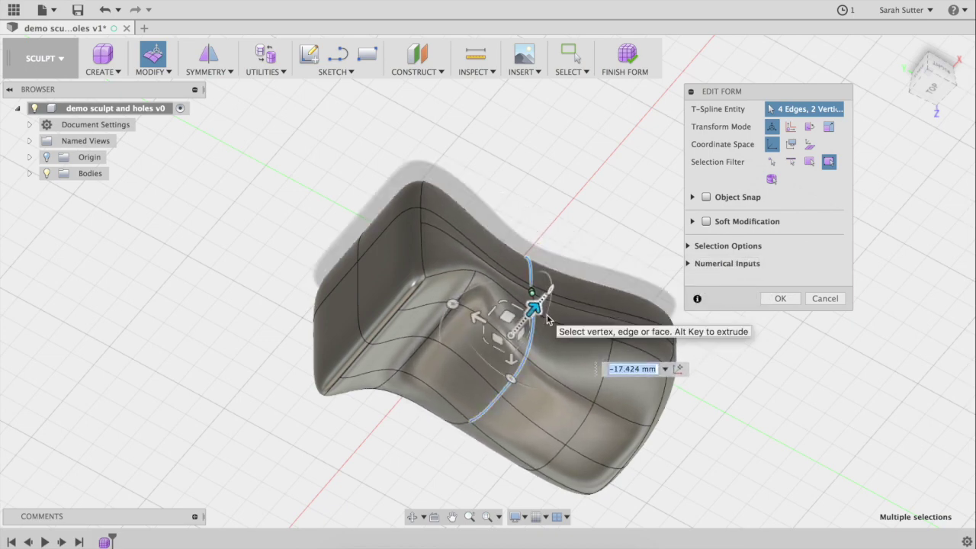
pyautogui.click(925, 106)
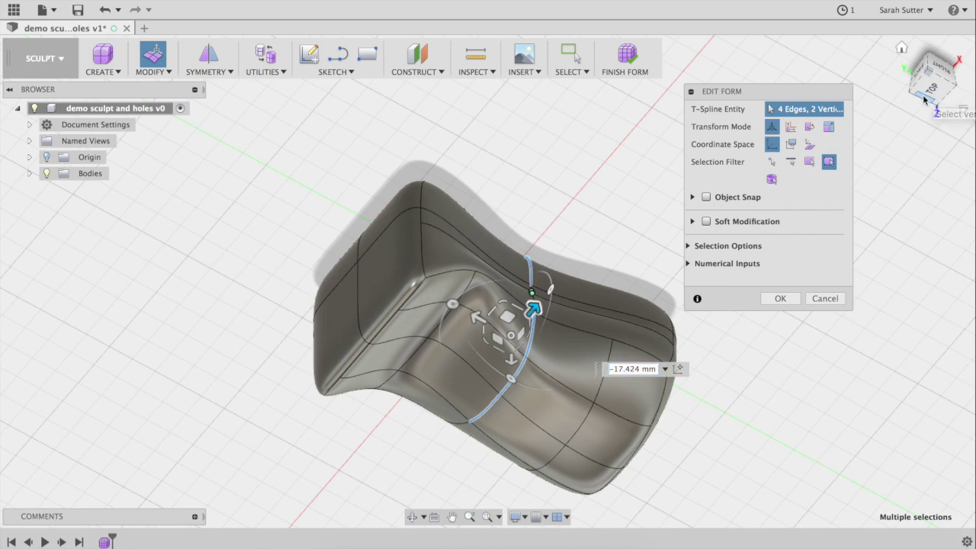
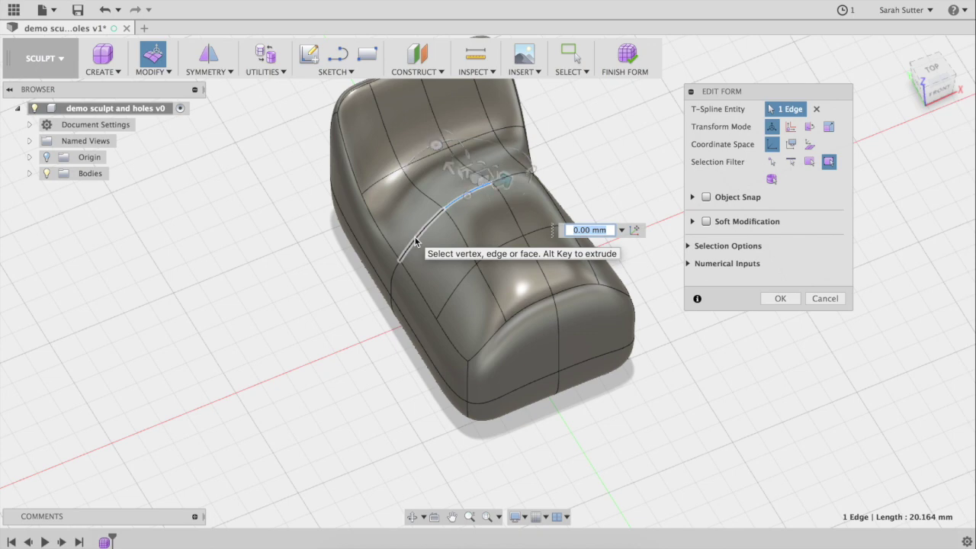
pyautogui.keyDown('shift'); pyautogui.click(390, 293); pyautogui.keyUp('shift')
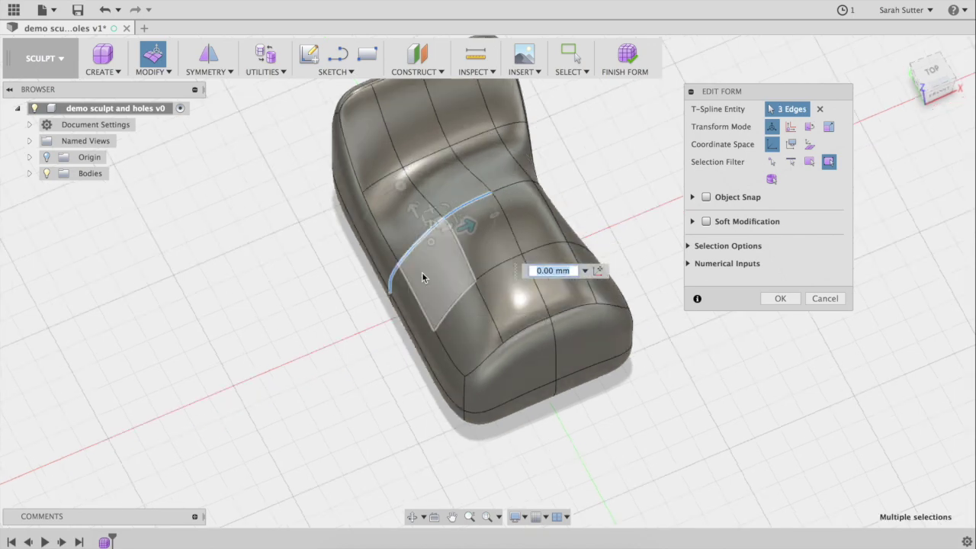
pyautogui.keyDown('shift'); pyautogui.click(389, 300); pyautogui.keyUp('shift')
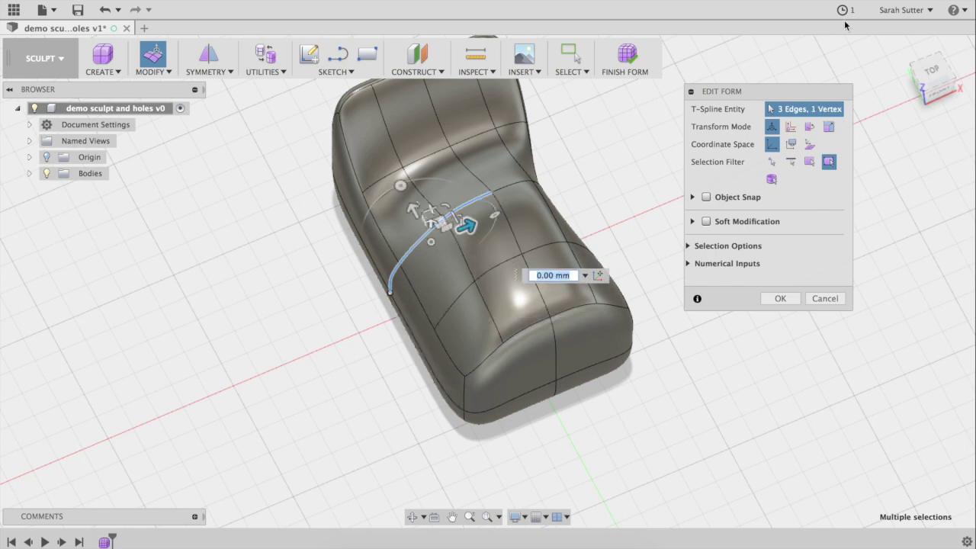
pyautogui.click(955, 60)
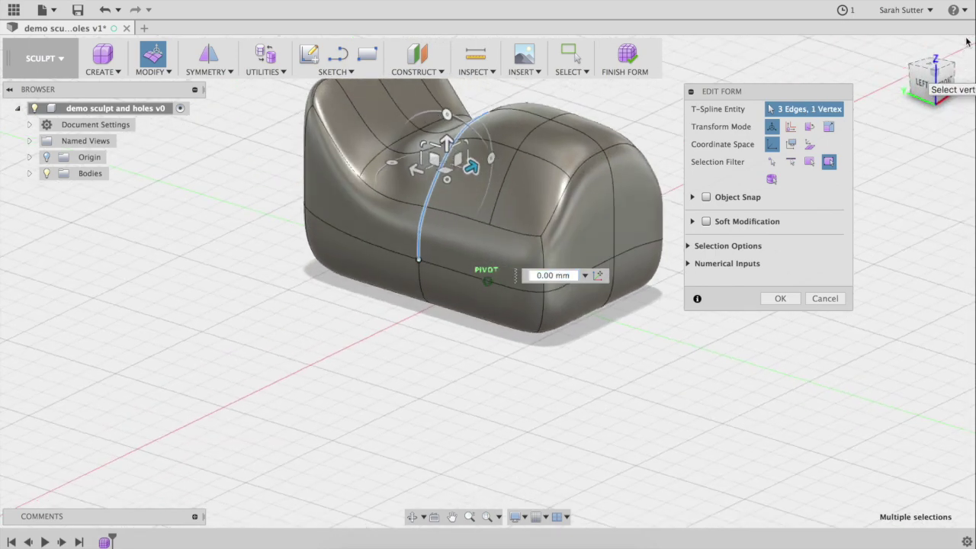
pyautogui.press('Escape')
# - Move the four mid-length edges on the box's left side 19.429 mm inward in X, and nudge them slightly back
pyautogui.click(424, 287)
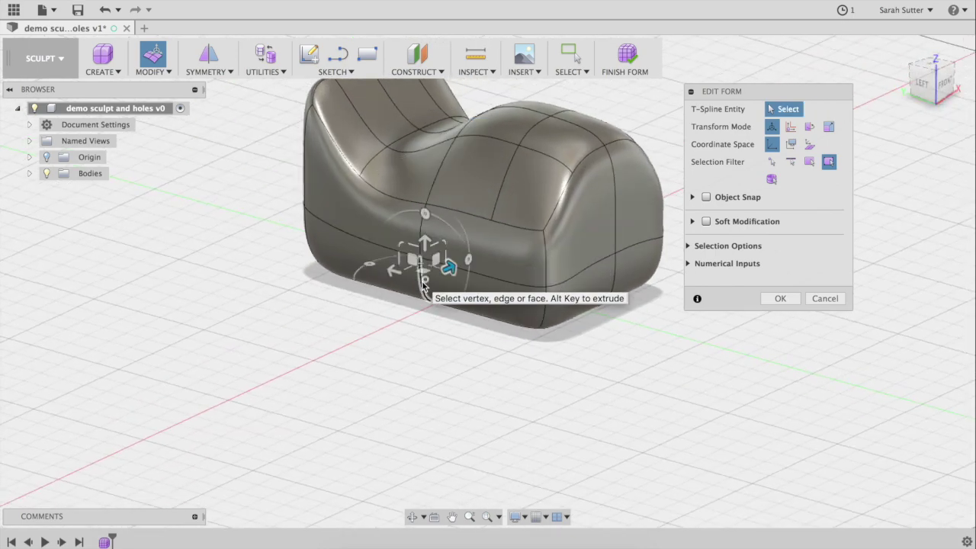
pyautogui.keyDown('shift'); pyautogui.click(430, 190); pyautogui.keyUp('shift')
pyautogui.keyDown('shift'); pyautogui.click(452, 137); pyautogui.keyUp('shift')
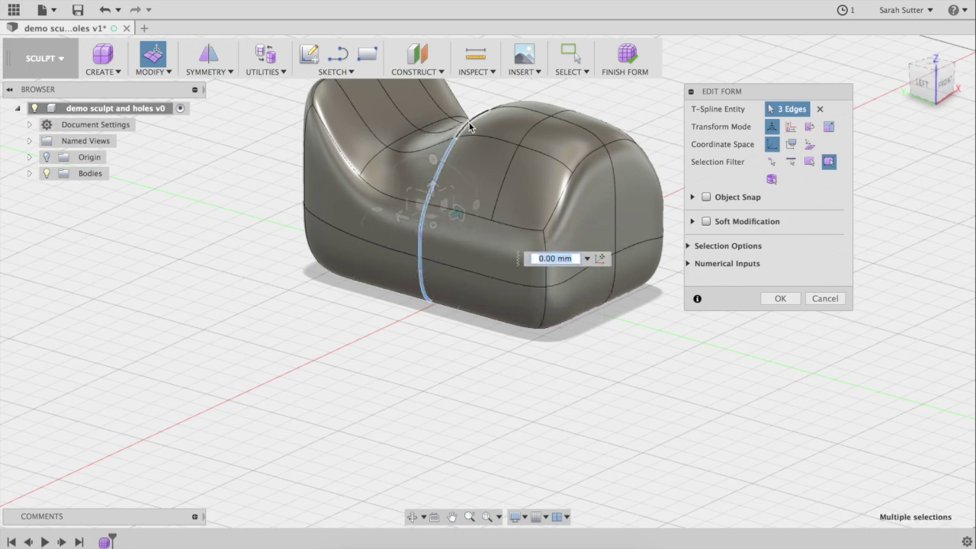
pyautogui.keyDown('shift'); pyautogui.click(470, 128); pyautogui.keyUp('shift')
pyautogui.moveTo(470, 193); pyautogui.dragTo(500, 174)
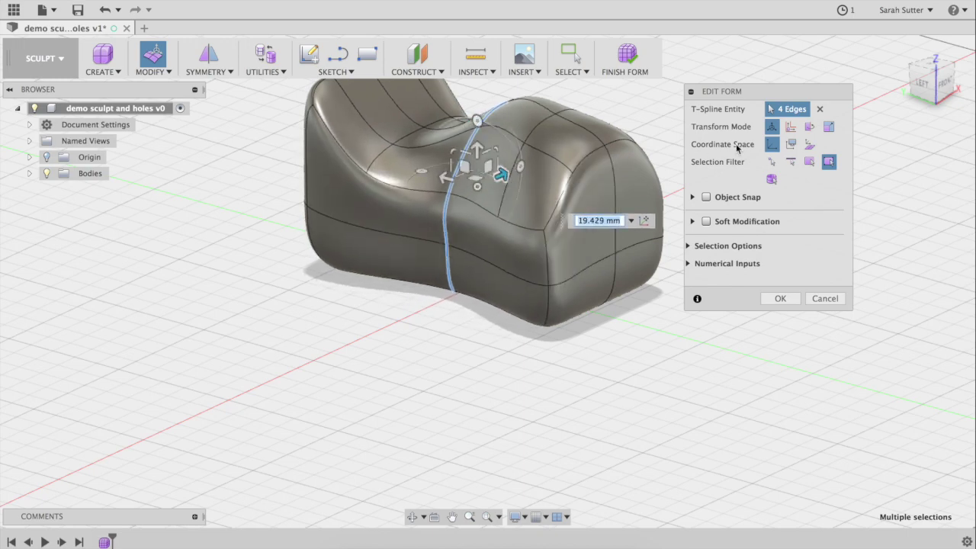
pyautogui.click(928, 66)
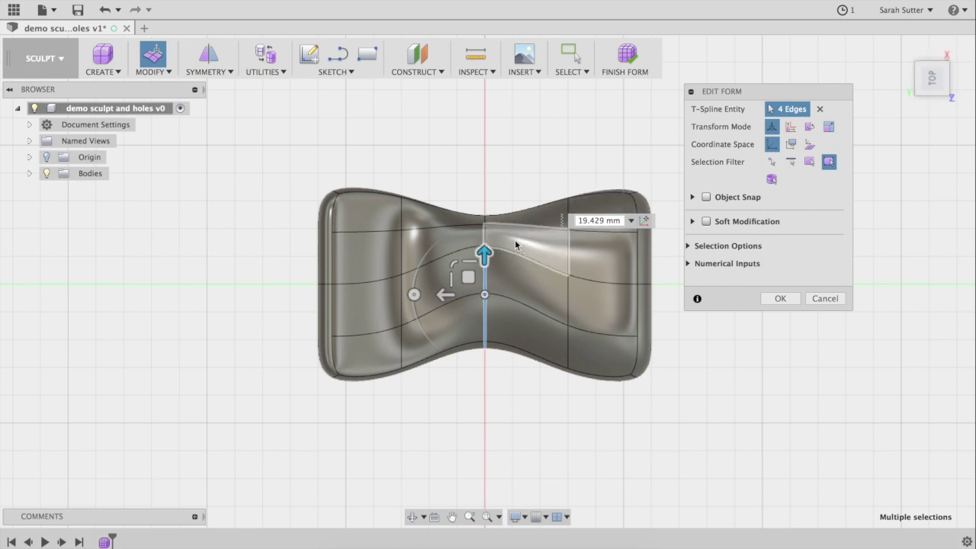
pyautogui.moveTo(484, 254); pyautogui.dragTo(485, 260)
pyautogui.click(534, 396)
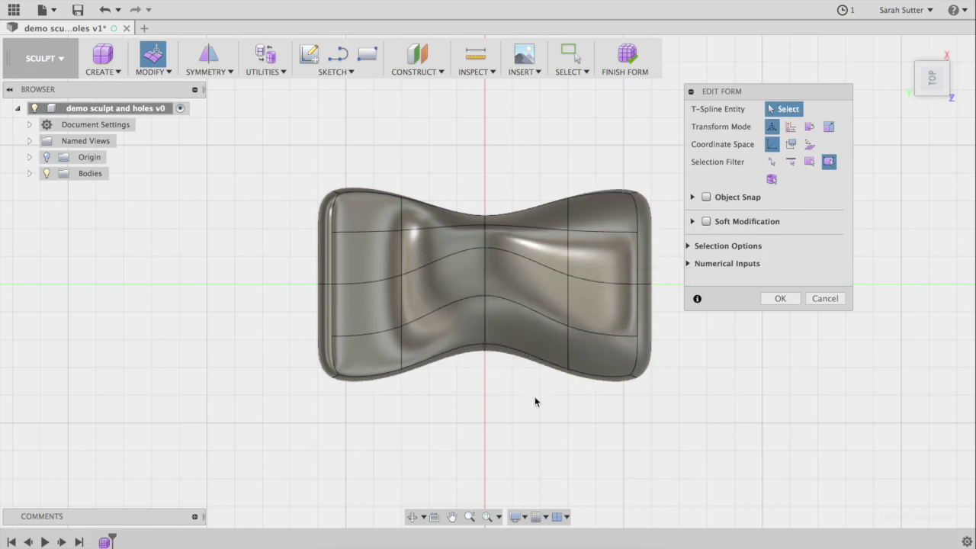
# - Move the two middle edges of the top's lengthwise centre line -9.275 mm in X, and finish the form
pyautogui.click(512, 256)
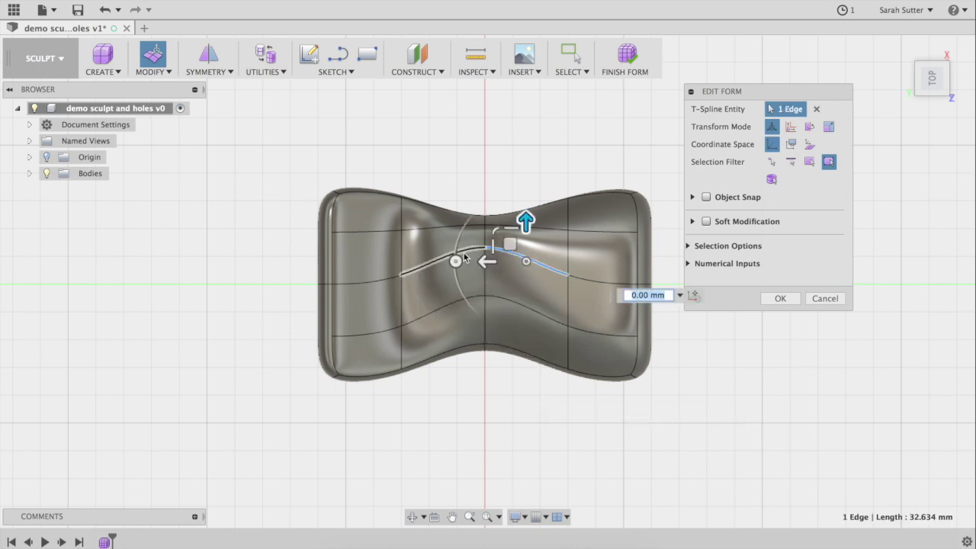
pyautogui.keyDown('shift'); pyautogui.click(462, 258); pyautogui.keyUp('shift')
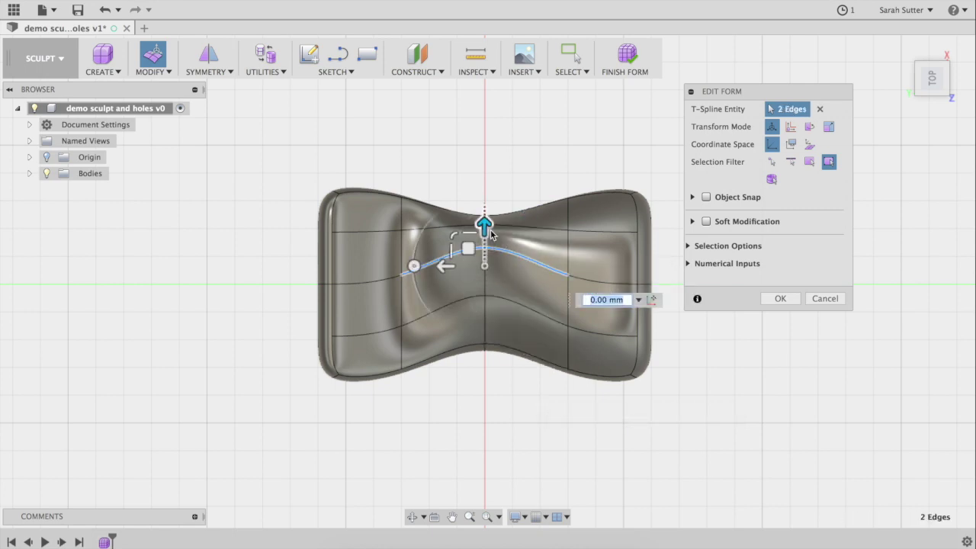
pyautogui.moveTo(483, 221); pyautogui.dragTo(484, 257)
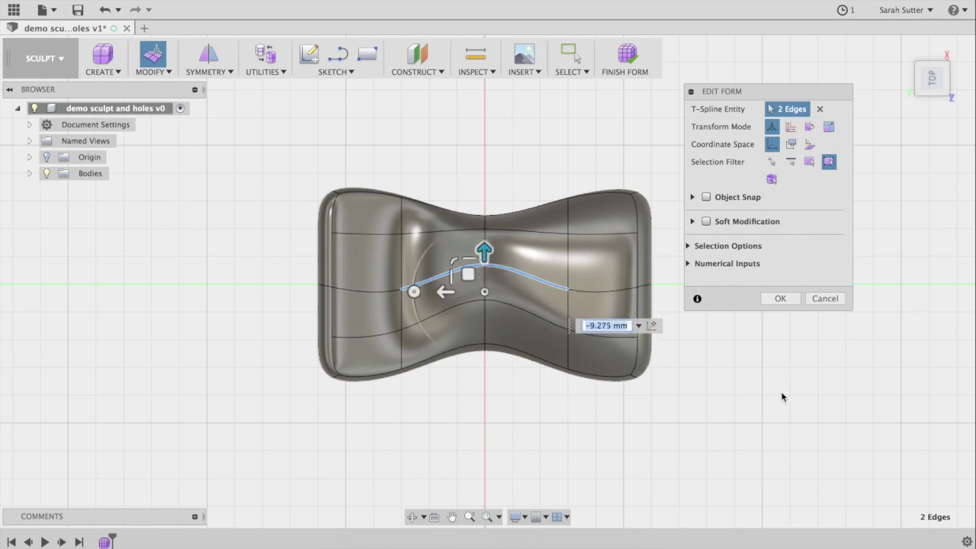
pyautogui.press('Return')
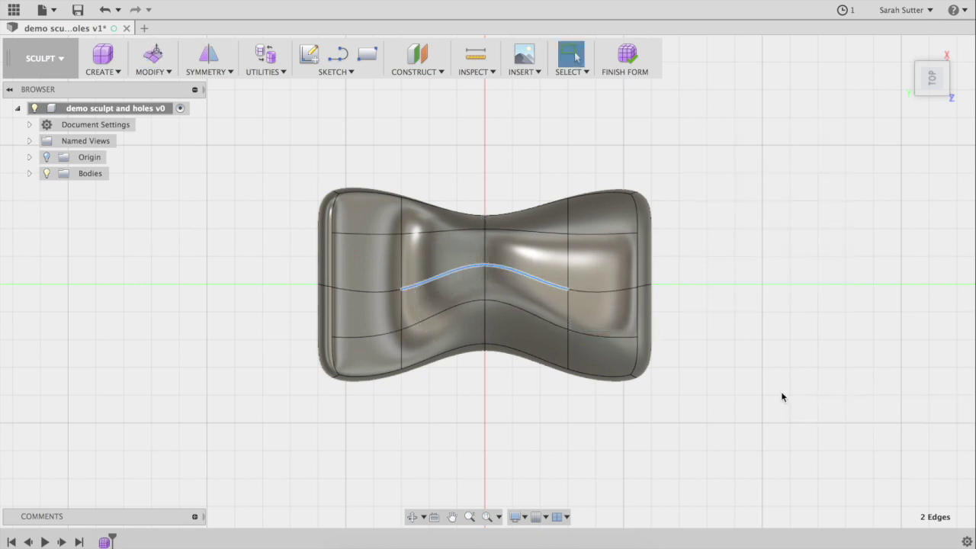
pyautogui.click(939, 96)
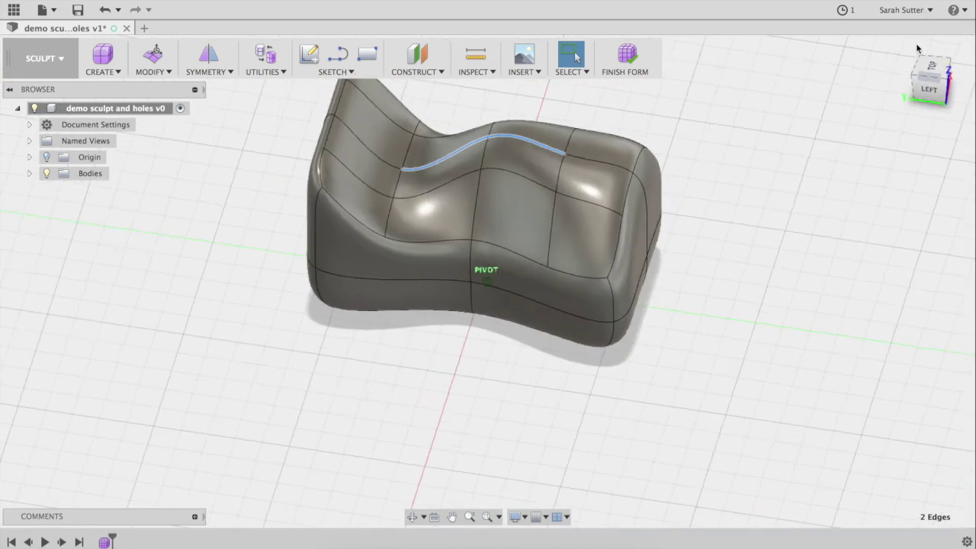
pyautogui.click(625, 60)
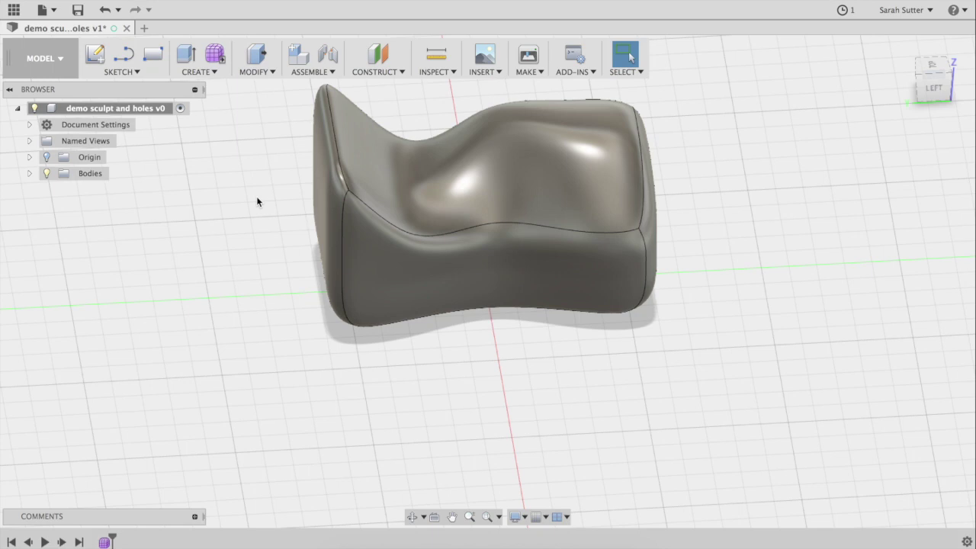
# - Start a solid box on the horizontal XY plane, with a footprint about 43.4 by 15.5 mm under the form's low end
pyautogui.click(213, 72)
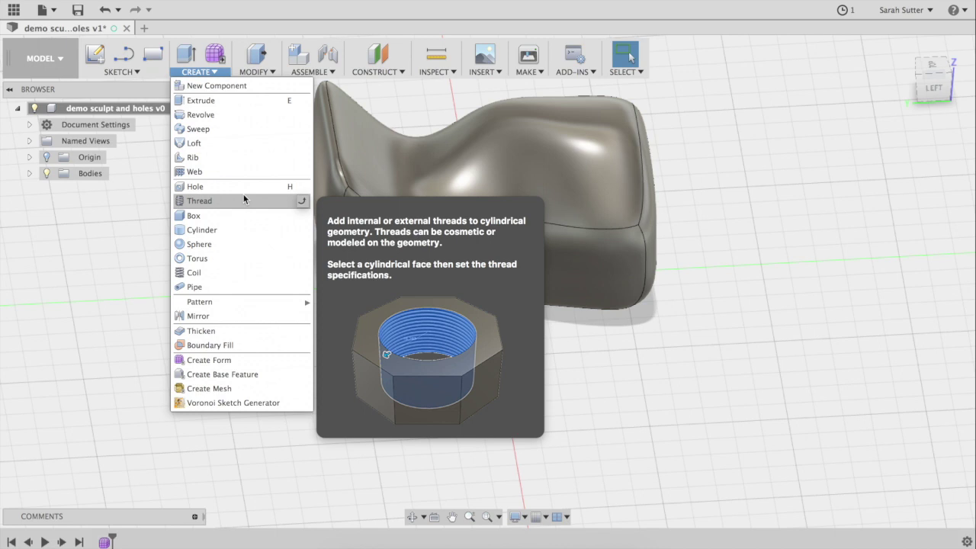
pyautogui.click(200, 216)
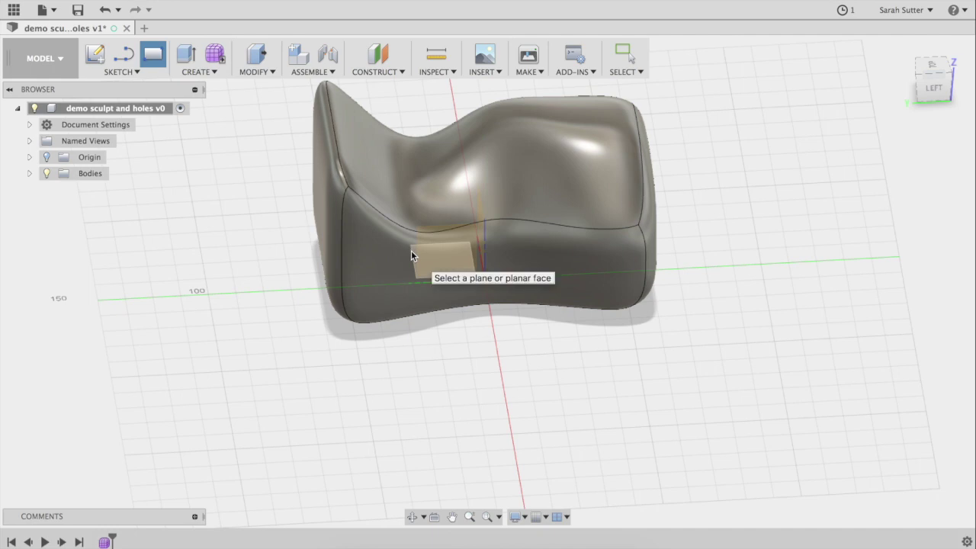
pyautogui.click(504, 397)
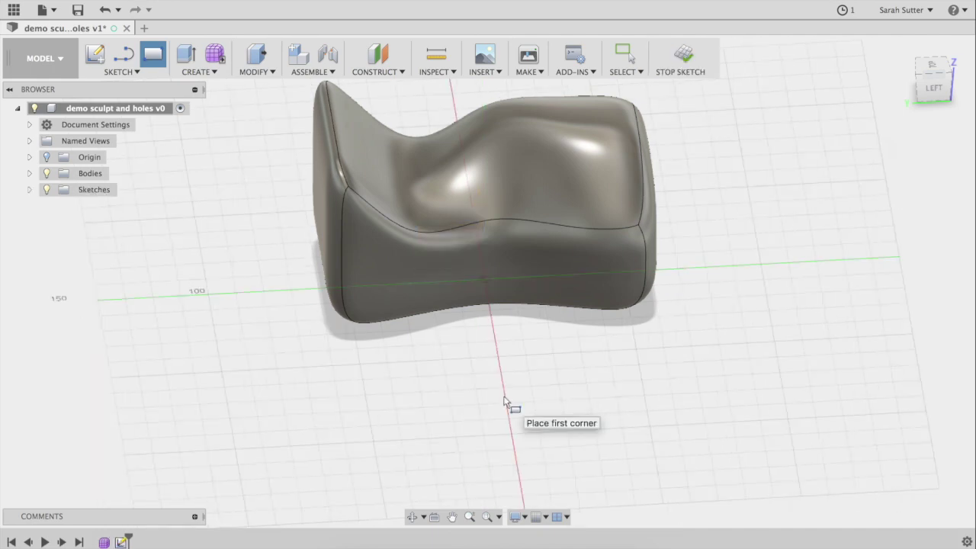
pyautogui.click(934, 69)
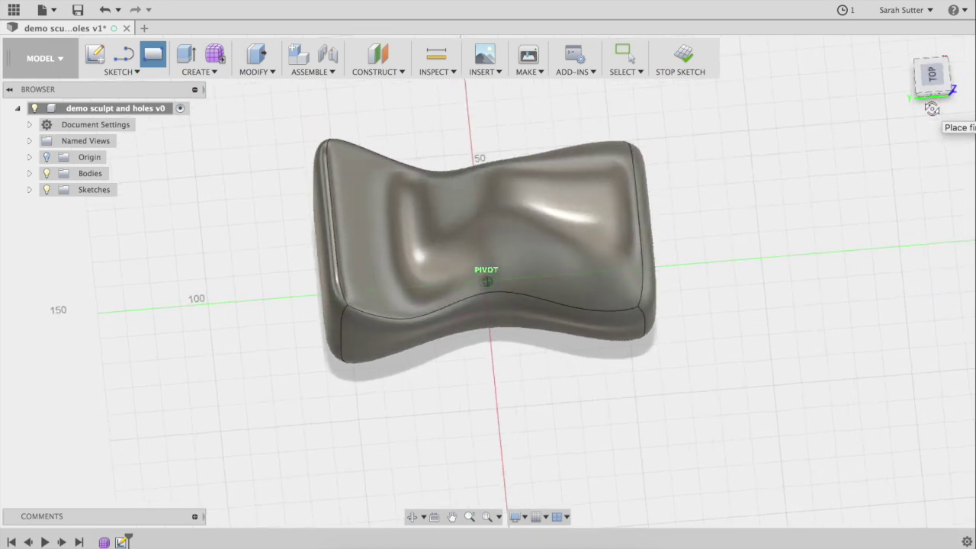
pyautogui.click(570, 197)
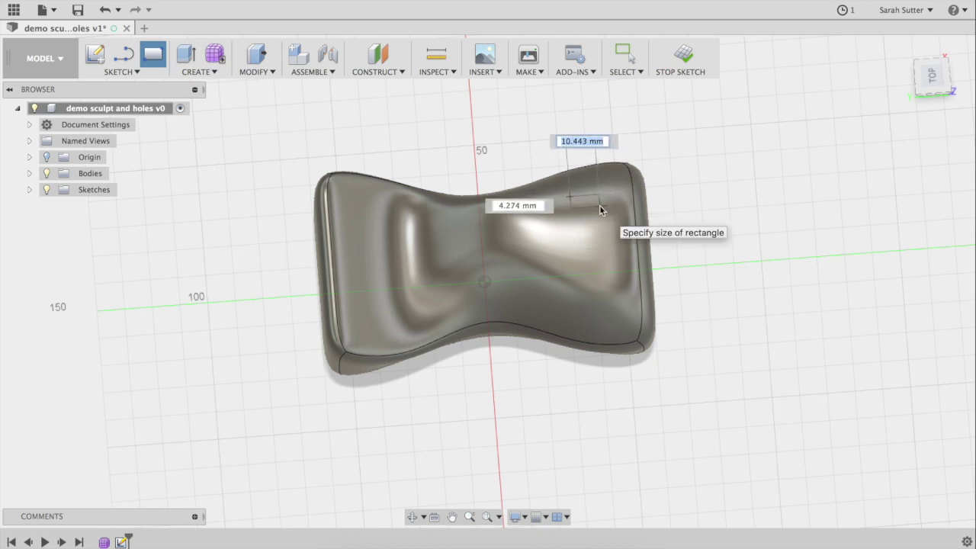
pyautogui.write('15')
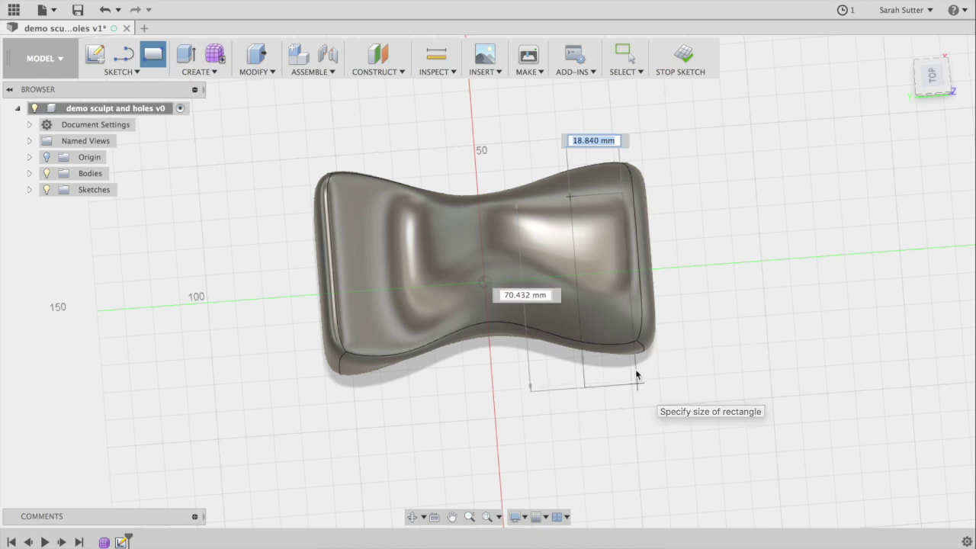
pyautogui.click(622, 312)
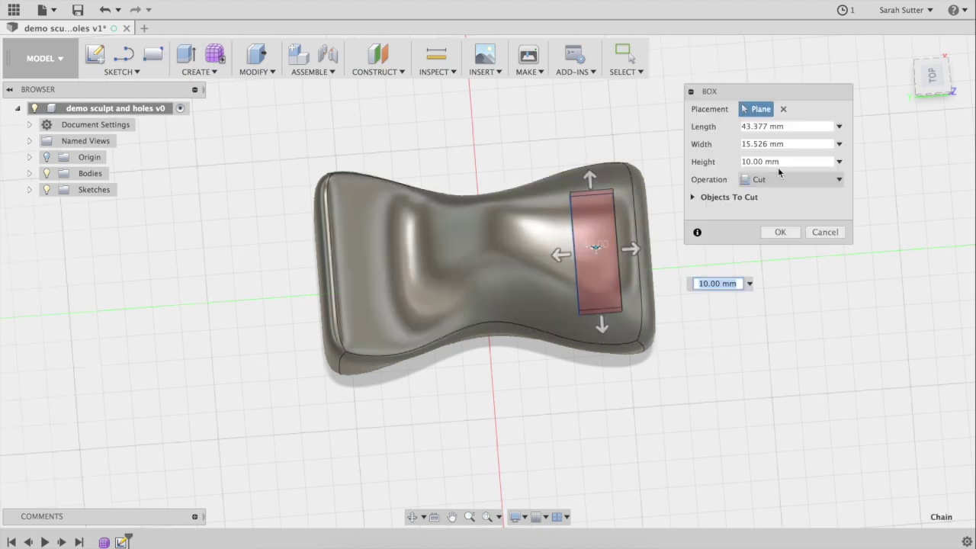
# - Extend the box upward through the form to a height of 95.162 mm and create it as a new body
pyautogui.click(943, 87)
pyautogui.moveTo(932, 80); pyautogui.dragTo(931, 99)
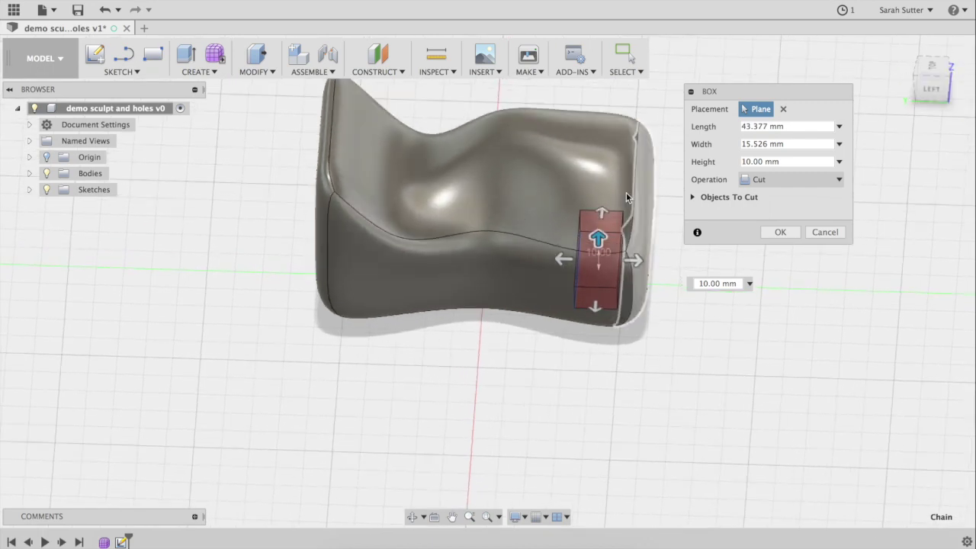
pyautogui.moveTo(598, 237); pyautogui.dragTo(627, 59)
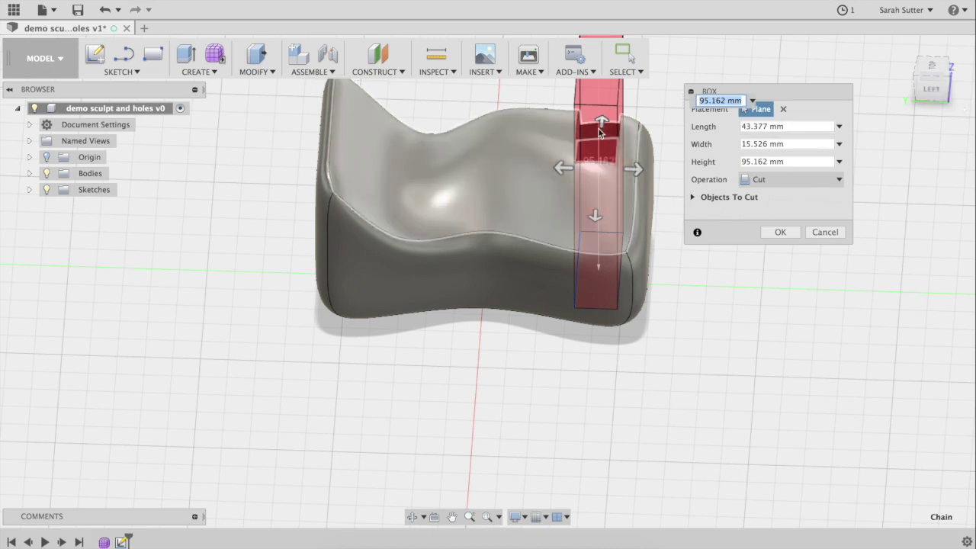
pyautogui.click(837, 180)
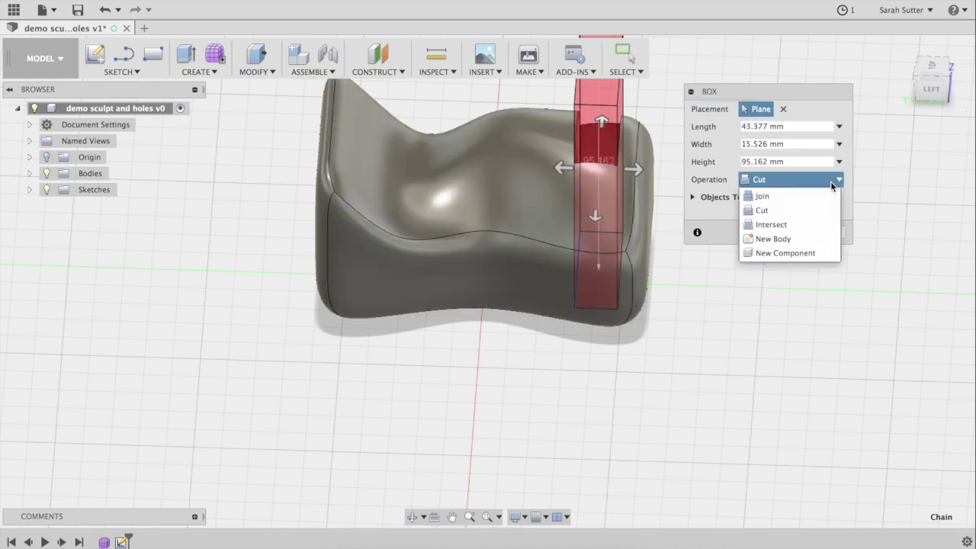
pyautogui.click(796, 239)
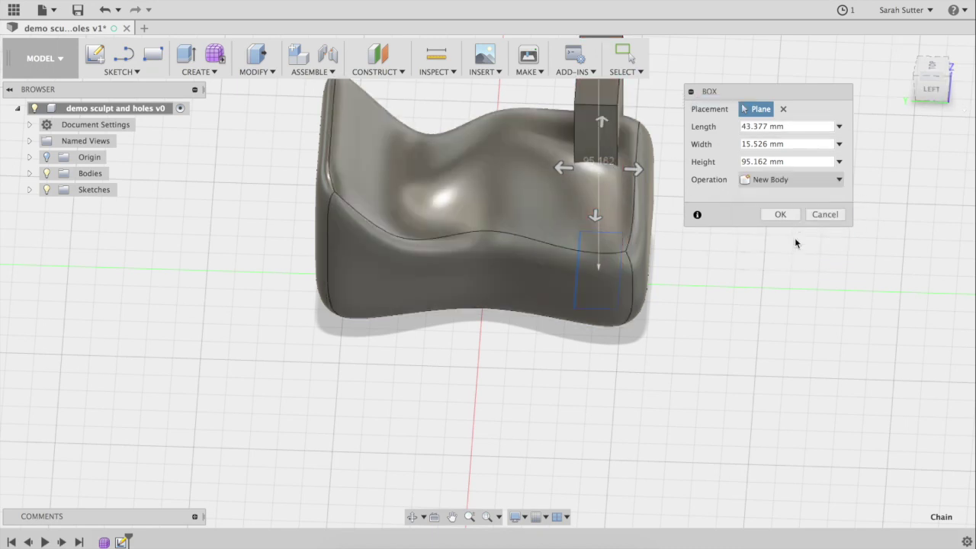
pyautogui.click(785, 214)
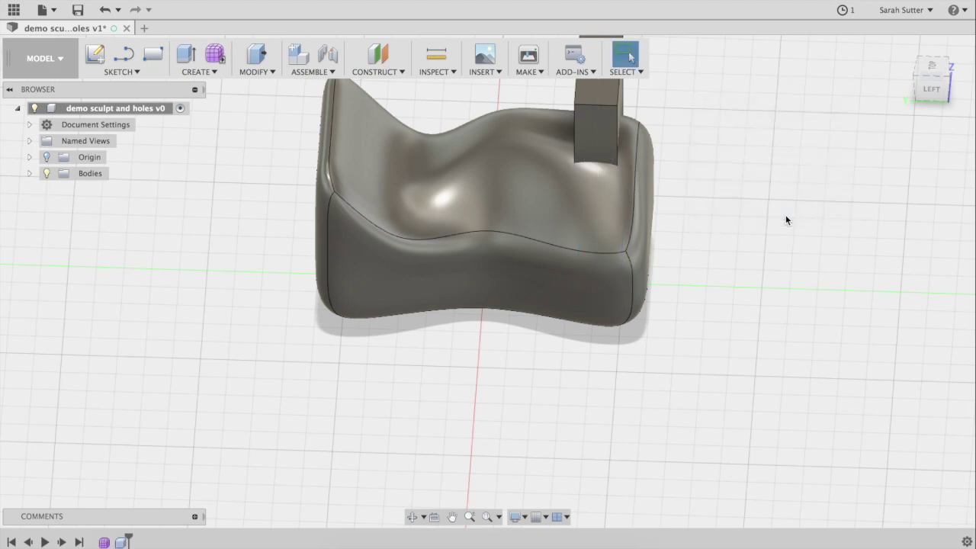
# - Move the box body -5.82 mm across the form's width and raise it 9.031 mm above the form's base
pyautogui.moveTo(488, 275)
pyautogui.keyDown('shift'); pyautogui.mouseDown(button='middle')
pyautogui.moveTo(446, 210)
pyautogui.moveTo(419, 190)
pyautogui.mouseUp(button='middle'); pyautogui.keyUp('shift')
pyautogui.press('m')
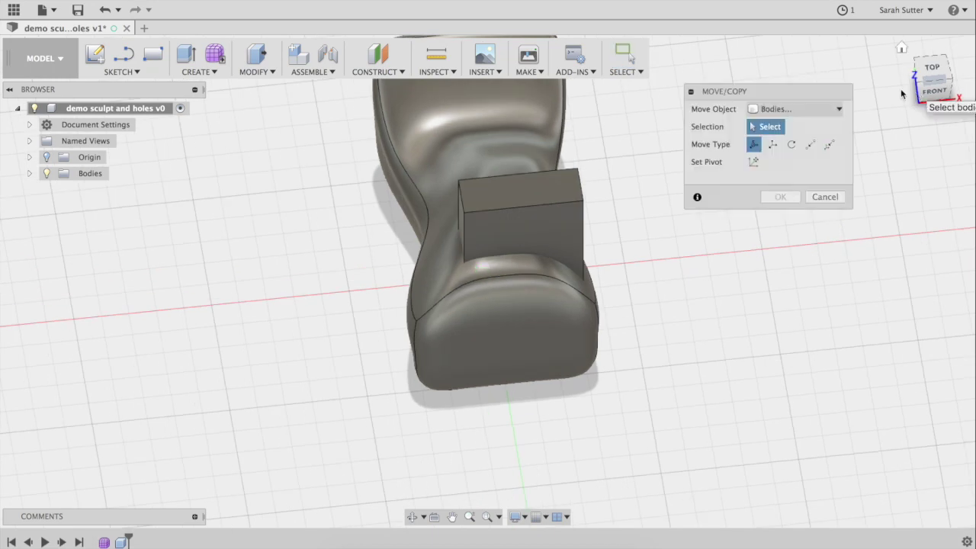
pyautogui.click(539, 220)
pyautogui.moveTo(579, 215)
pyautogui.mouseDown()
pyautogui.moveTo(558, 216)
pyautogui.moveTo(565, 209)
pyautogui.mouseUp()
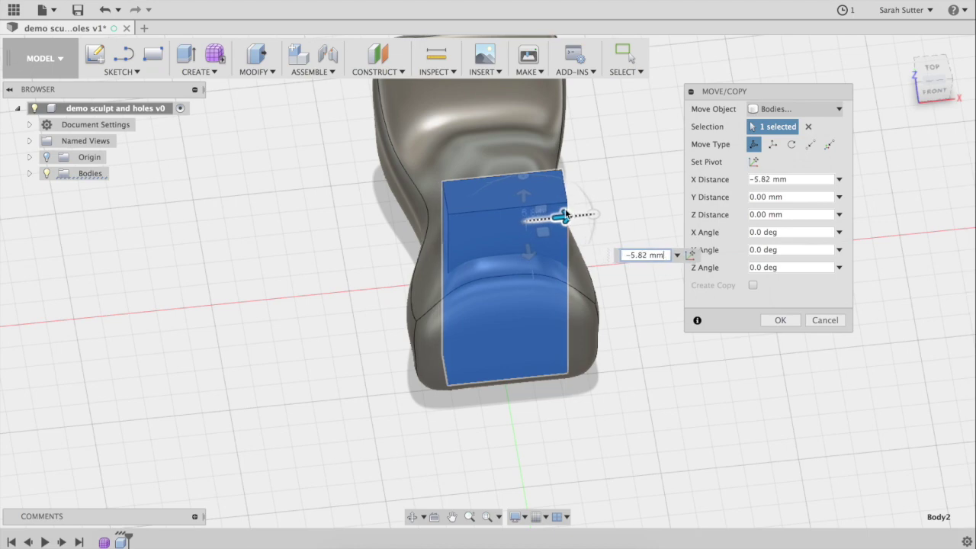
pyautogui.click(942, 92)
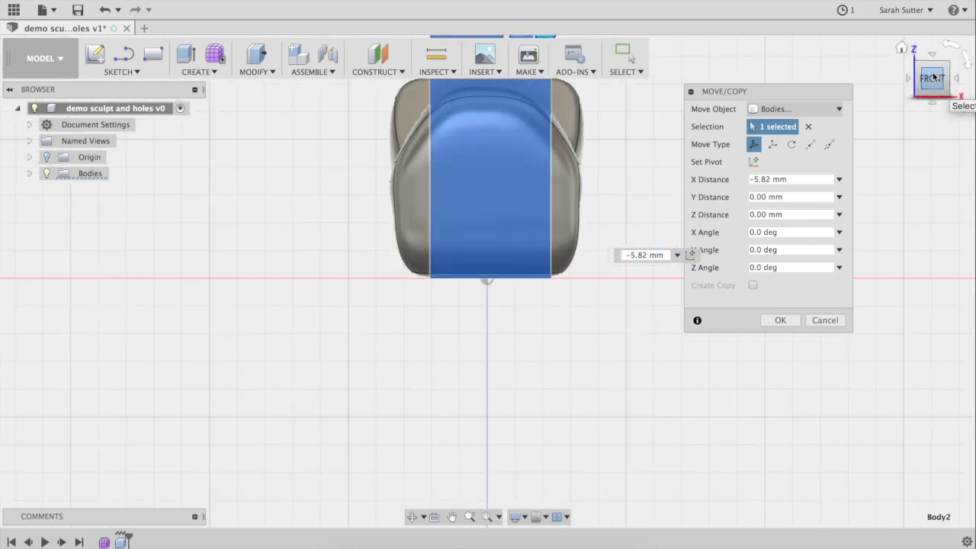
pyautogui.click(934, 77)
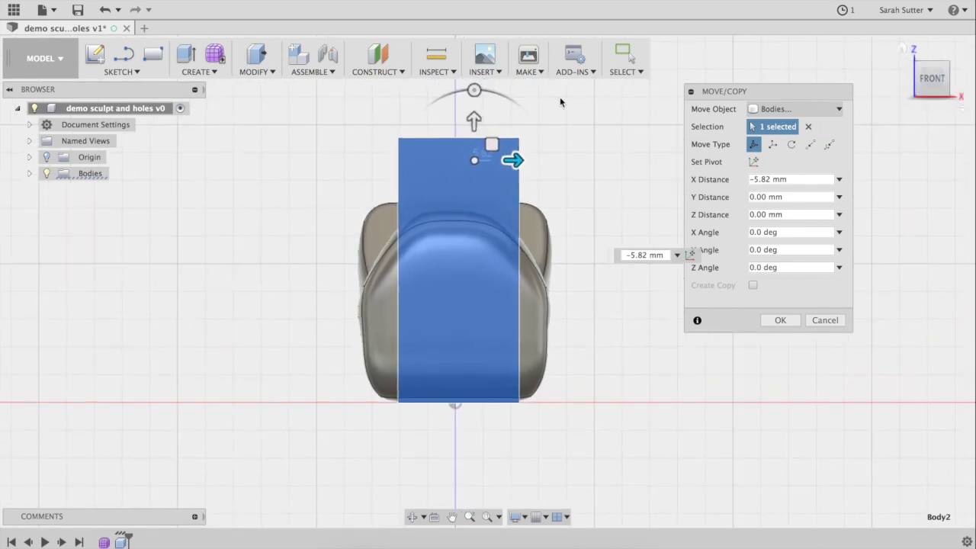
pyautogui.moveTo(473, 119); pyautogui.dragTo(474, 96)
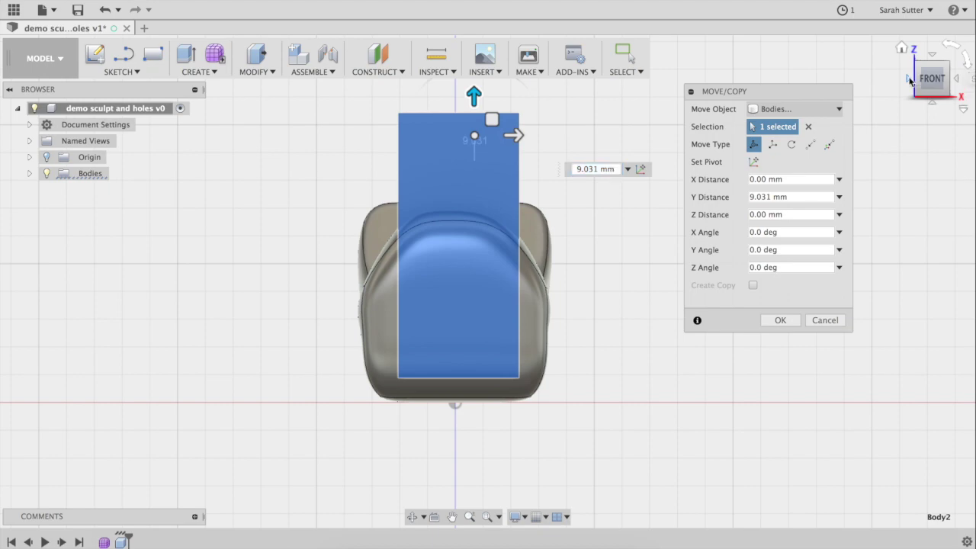
pyautogui.click(908, 79)
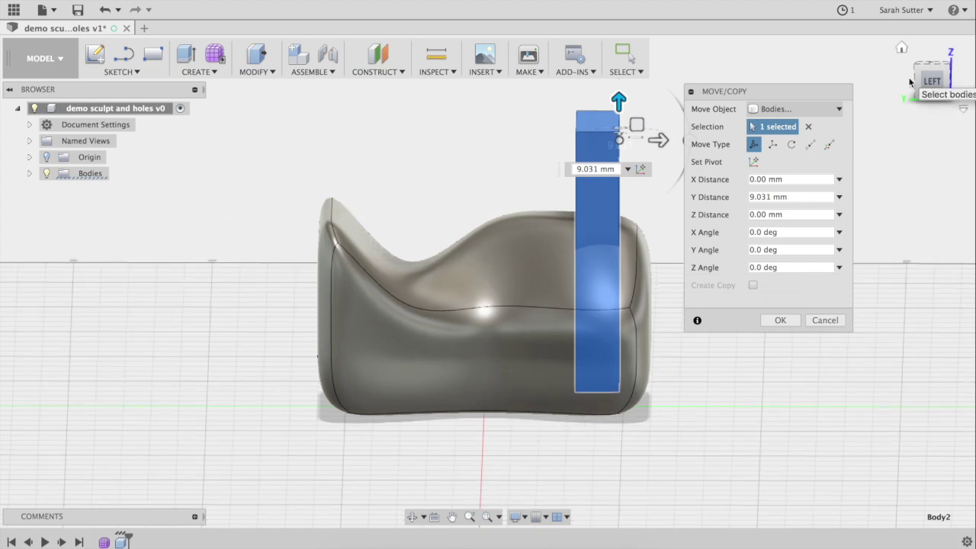
pyautogui.click(781, 321)
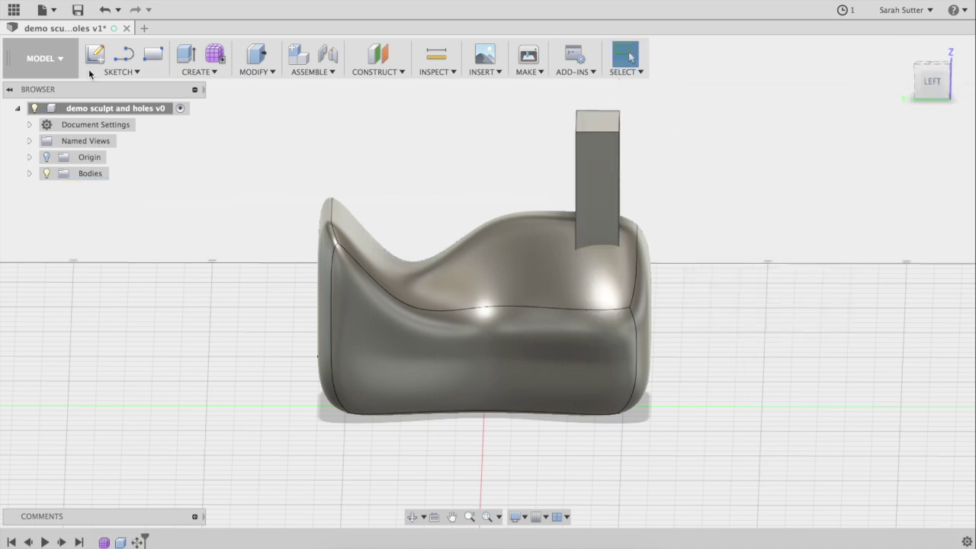
# - Cut the box body out of the sculpted body with Combine, keeping the tool body
pyautogui.click(257, 72)
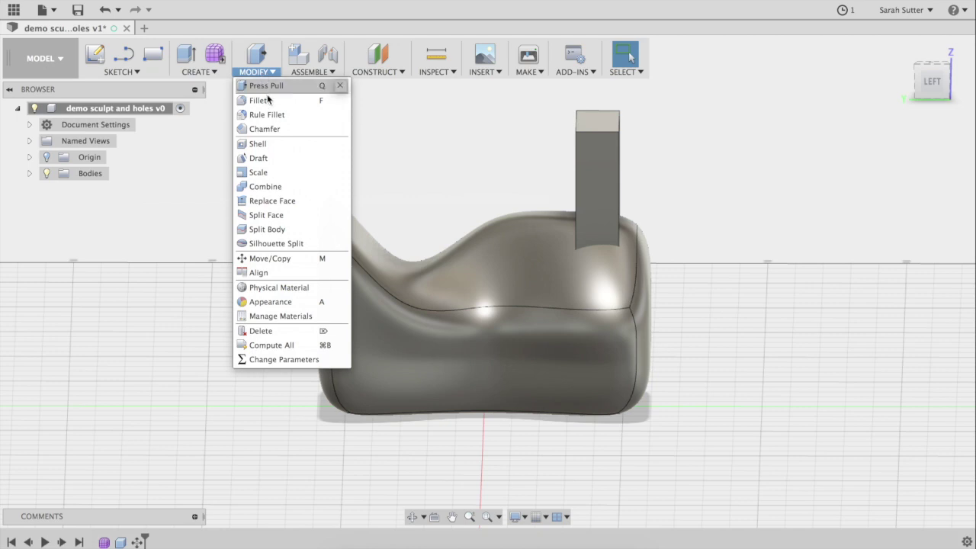
pyautogui.click(269, 187)
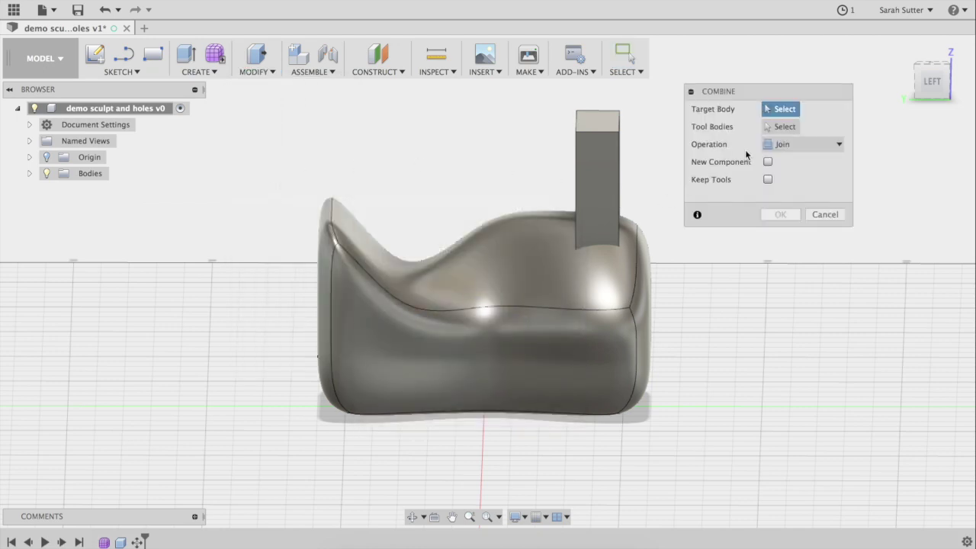
pyautogui.click(796, 144)
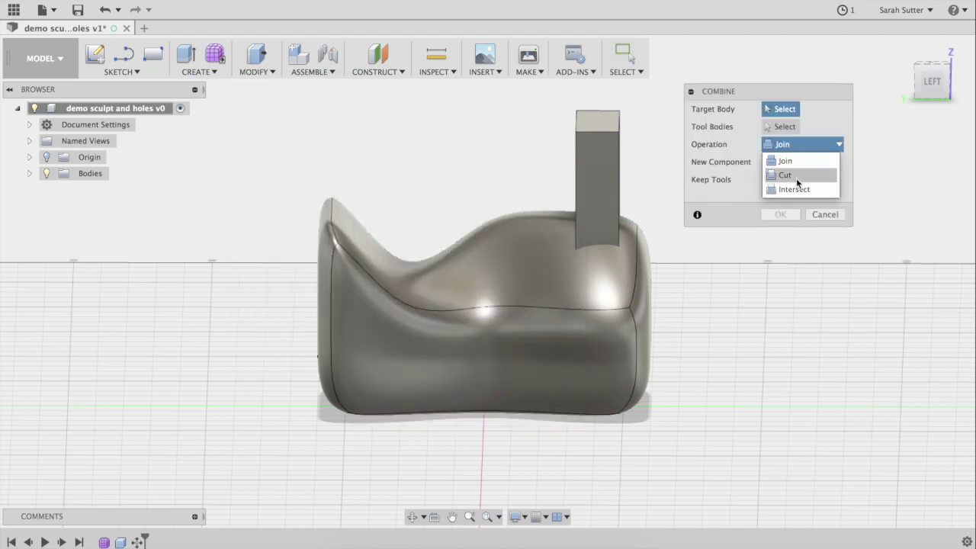
pyautogui.click(796, 177)
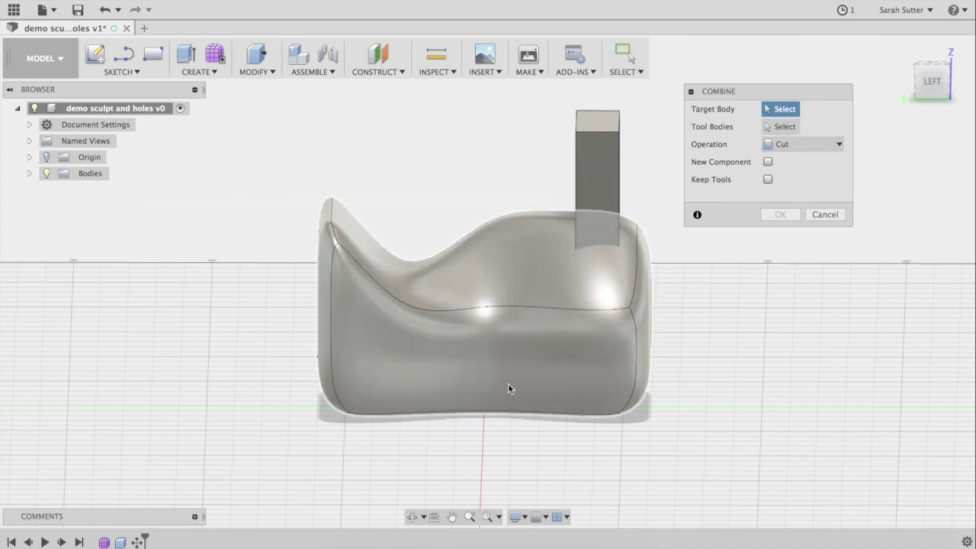
pyautogui.click(493, 326)
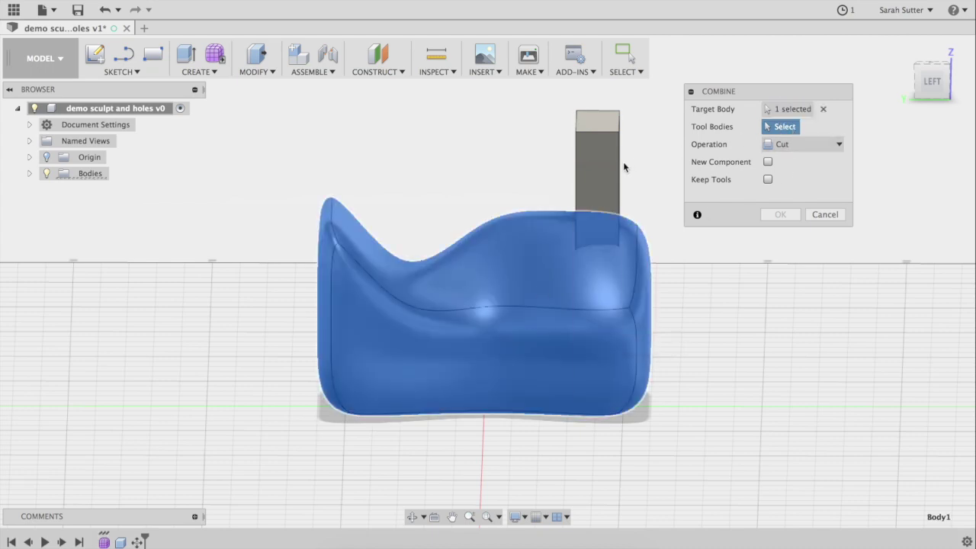
pyautogui.click(602, 163)
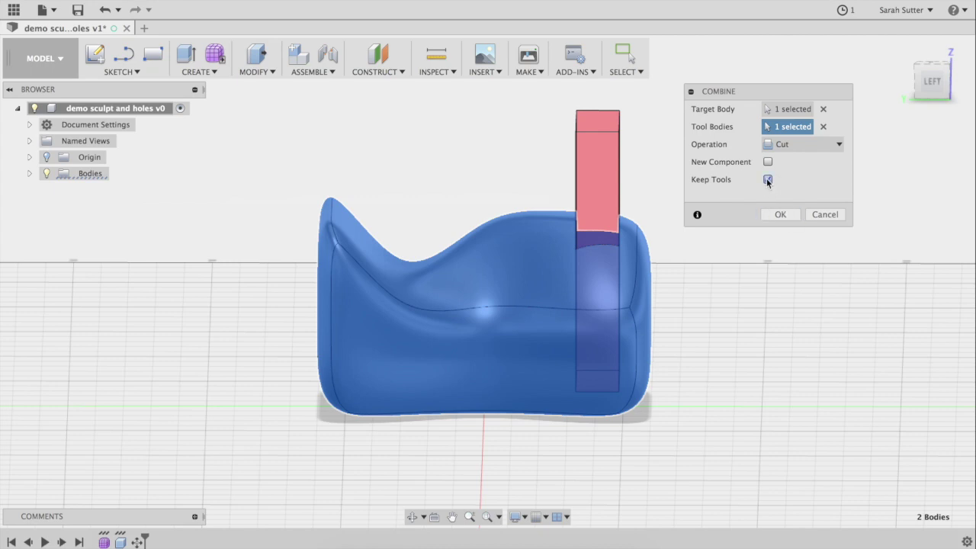
pyautogui.click(779, 215)
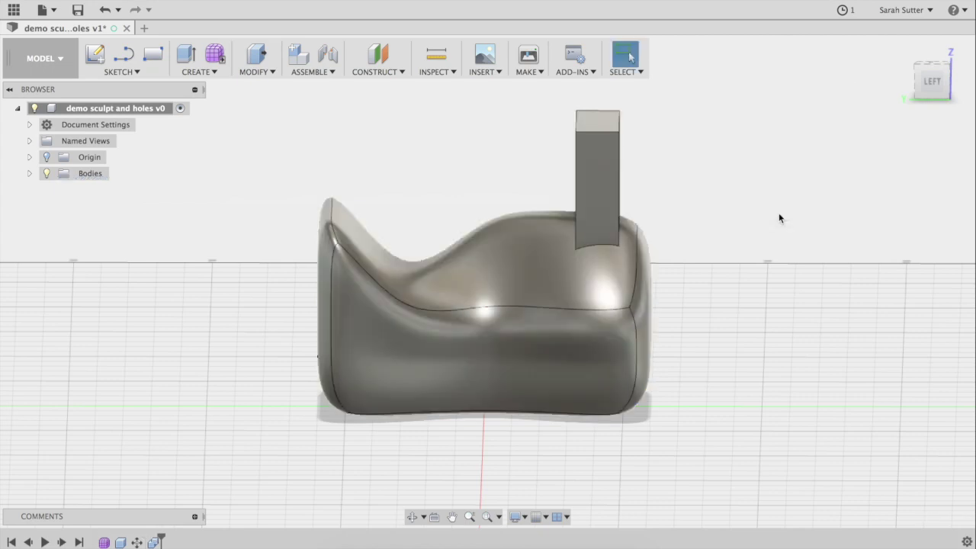
# - Move the box body 45.643 mm lengthwise out of the slot, clear of the sculpted form, and hide it
pyautogui.press('m')
pyautogui.click(601, 202)
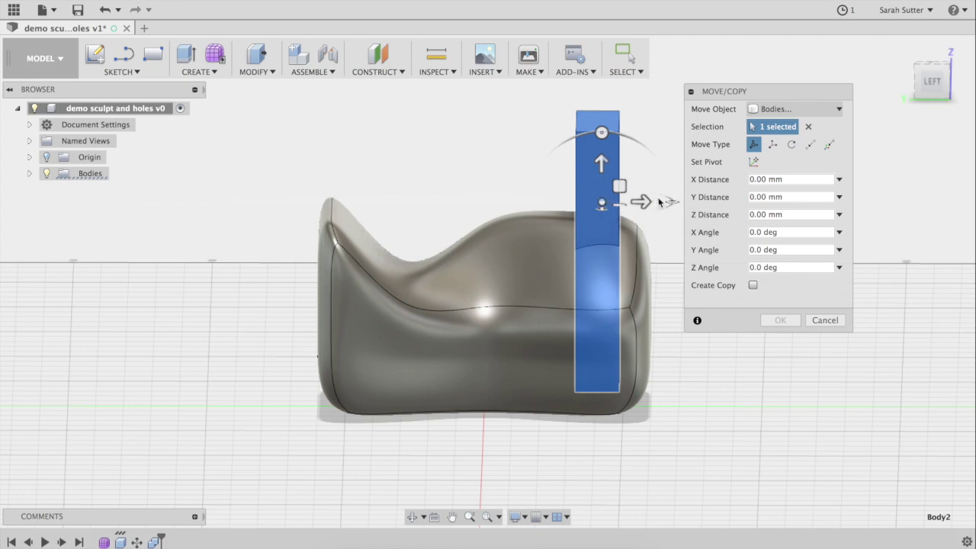
pyautogui.moveTo(645, 201); pyautogui.dragTo(785, 192)
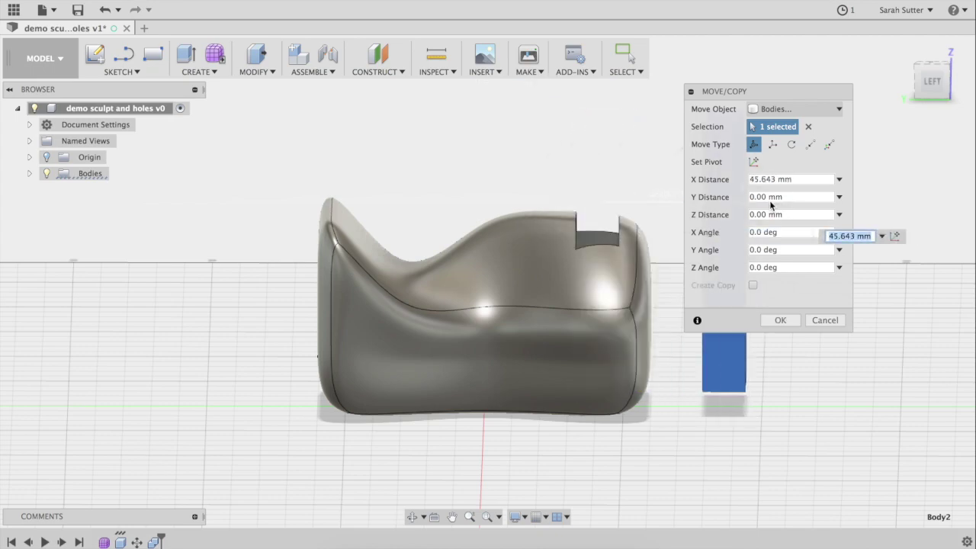
pyautogui.moveTo(932, 80); pyautogui.dragTo(881, 132)
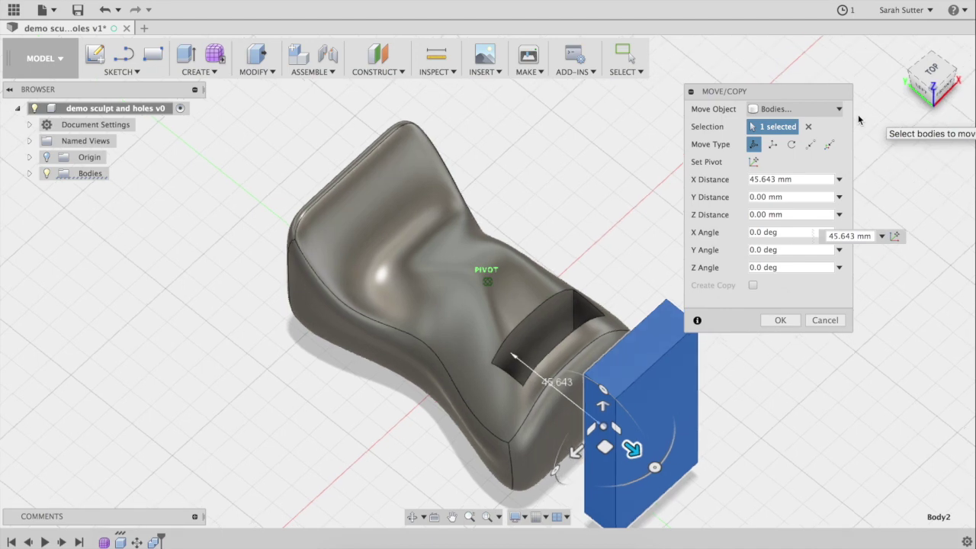
pyautogui.click(930, 71)
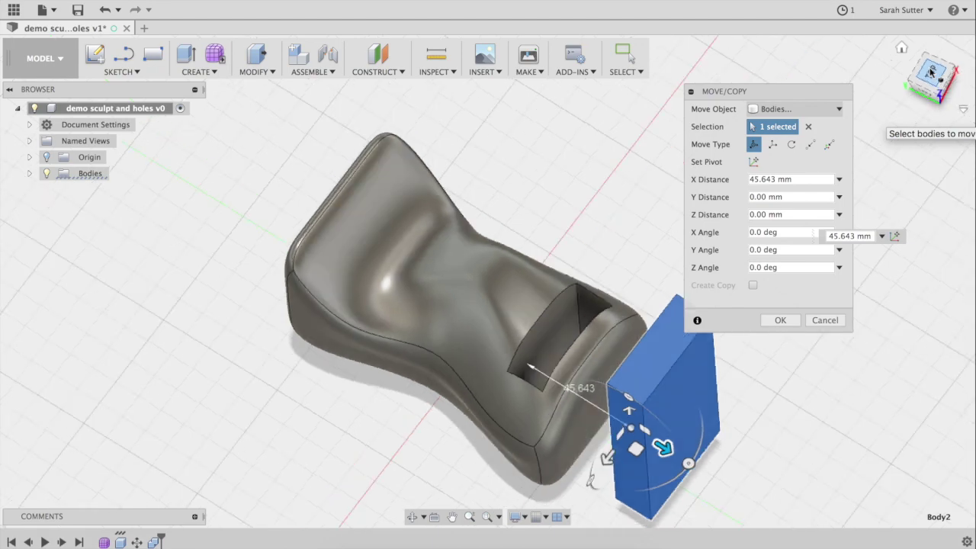
pyautogui.click(785, 320)
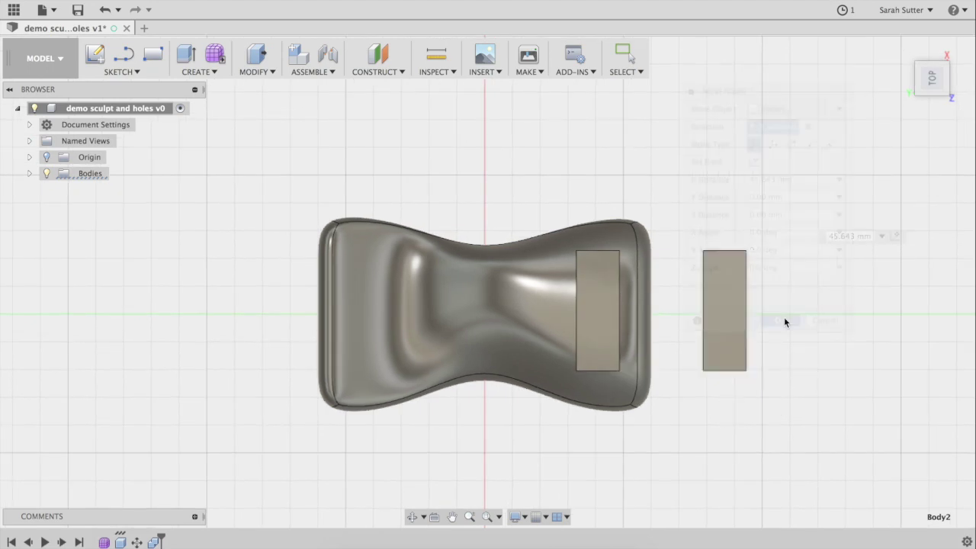
pyautogui.click(29, 173)
pyautogui.click(60, 206)
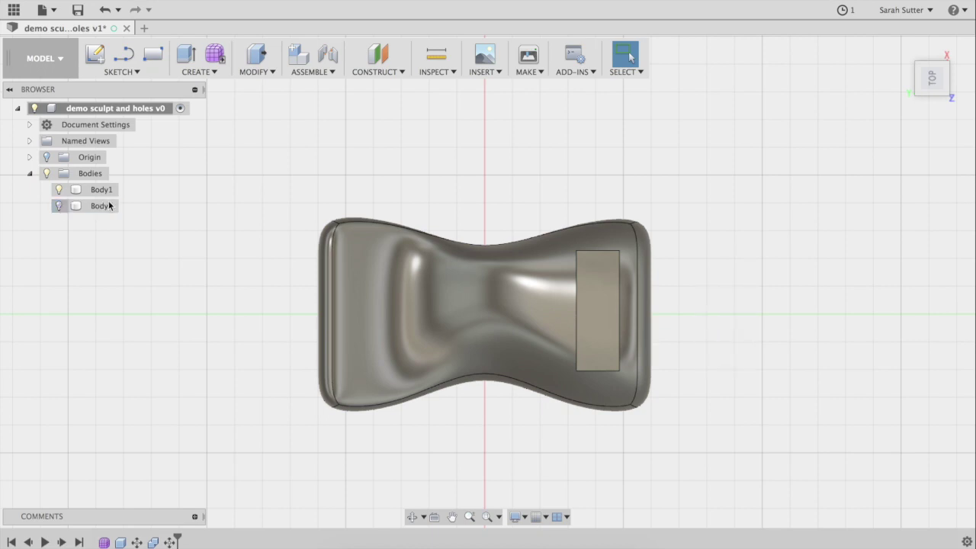
# - Copy the slotted sculpted body with Move/Copy and offset the copy sideways by 84.339 mm in X
pyautogui.moveTo(944, 98)
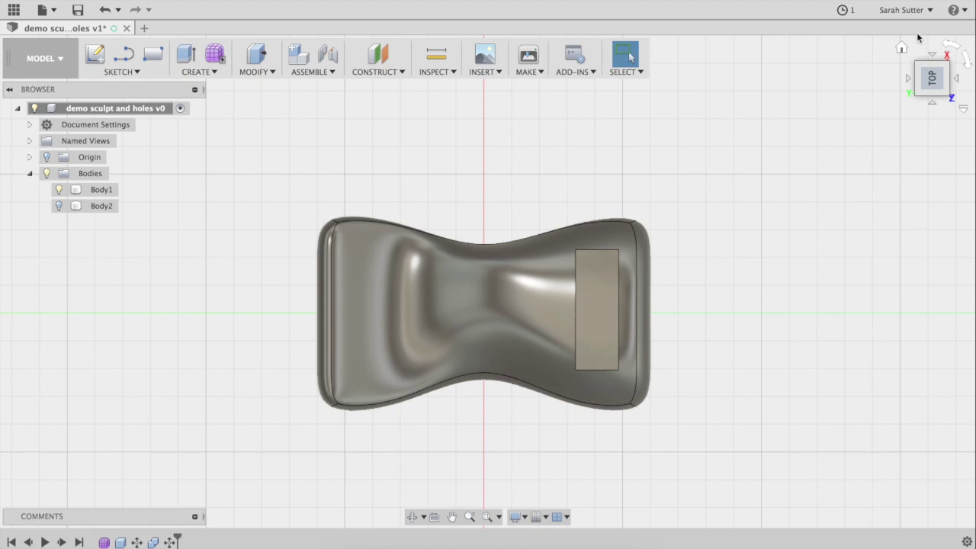
pyautogui.click(412, 517)
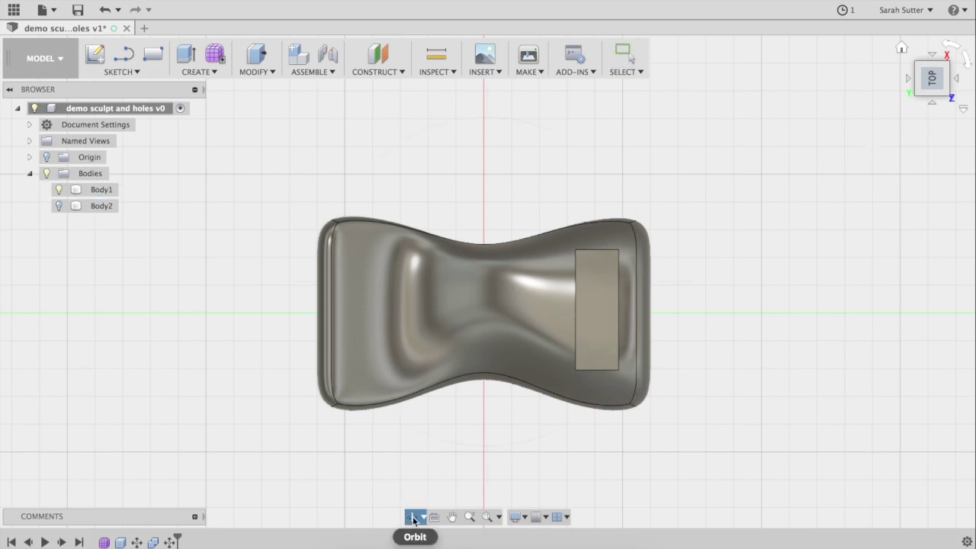
pyautogui.moveTo(474, 385); pyautogui.dragTo(518, 299)
pyautogui.scroll(2, 518, 299)
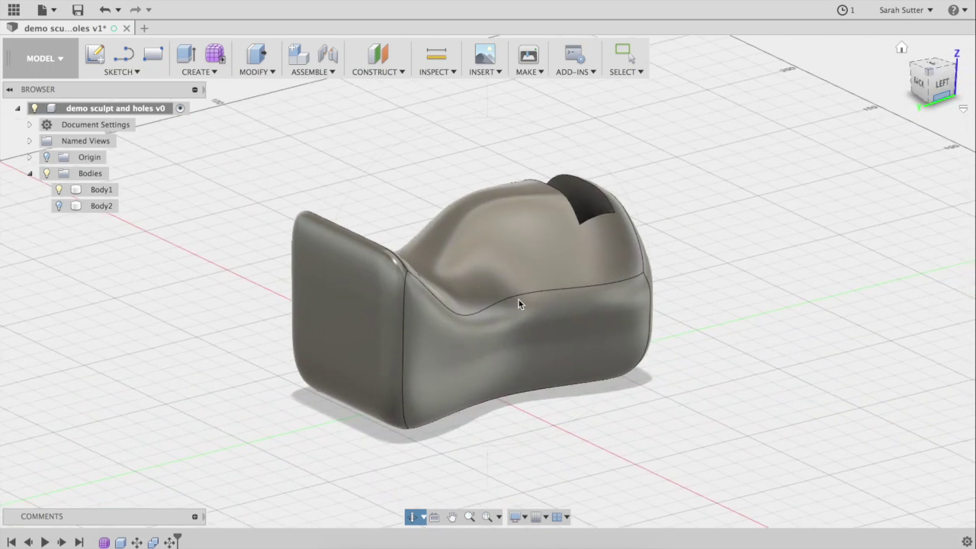
pyautogui.press('m')
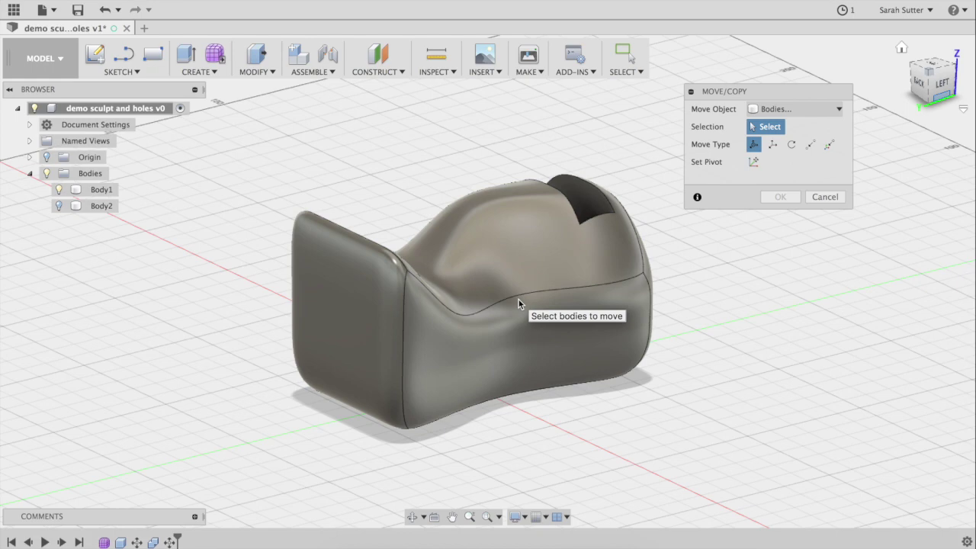
pyautogui.click(518, 298)
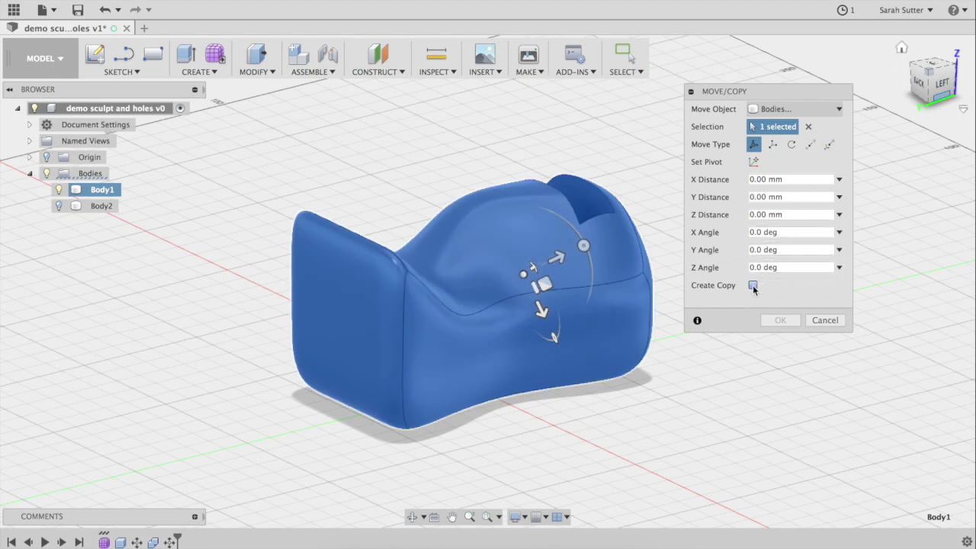
pyautogui.click(753, 285)
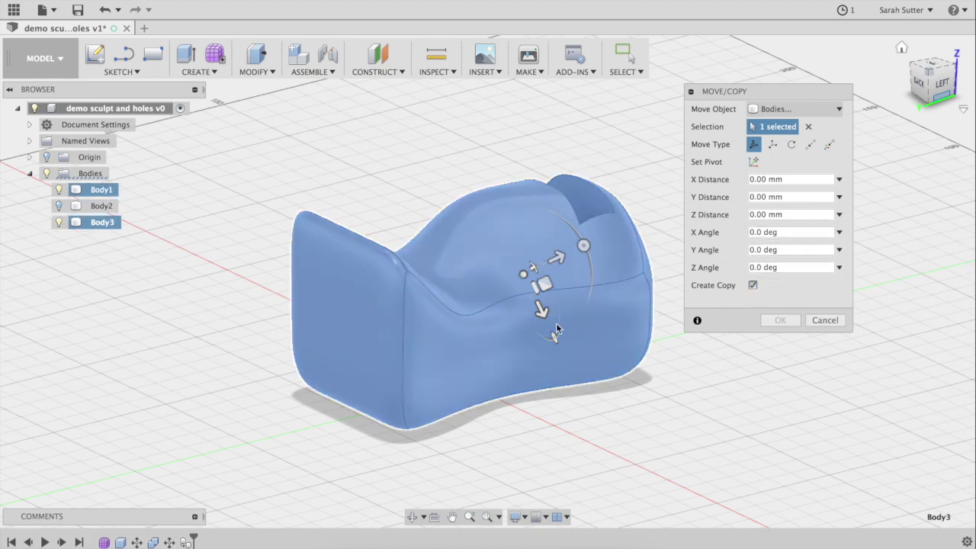
pyautogui.click(541, 309)
pyautogui.moveTo(541, 309); pyautogui.dragTo(645, 518)
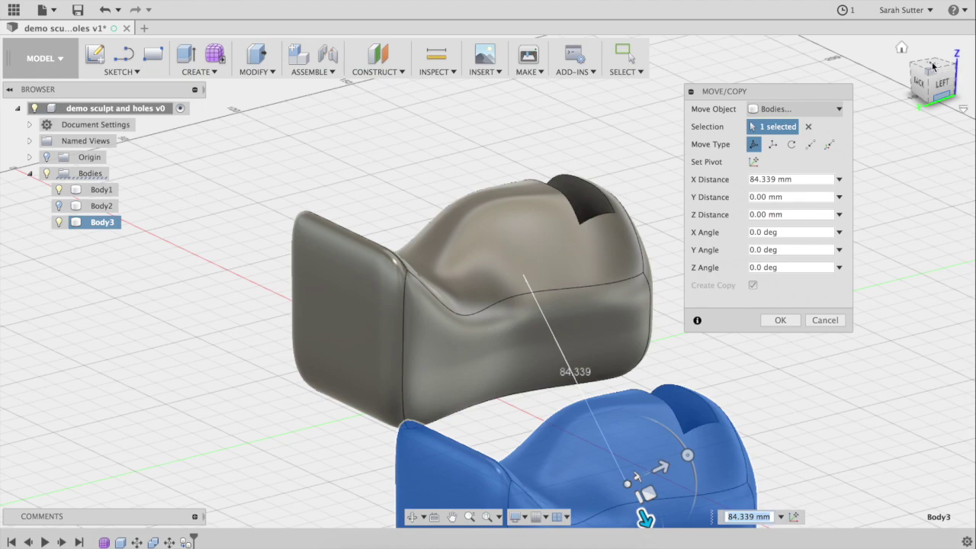
# - Increase the copy's X offset from the original form to 93.966 mm and finish the copy
pyautogui.moveTo(413, 517); pyautogui.dragTo(383, 396)
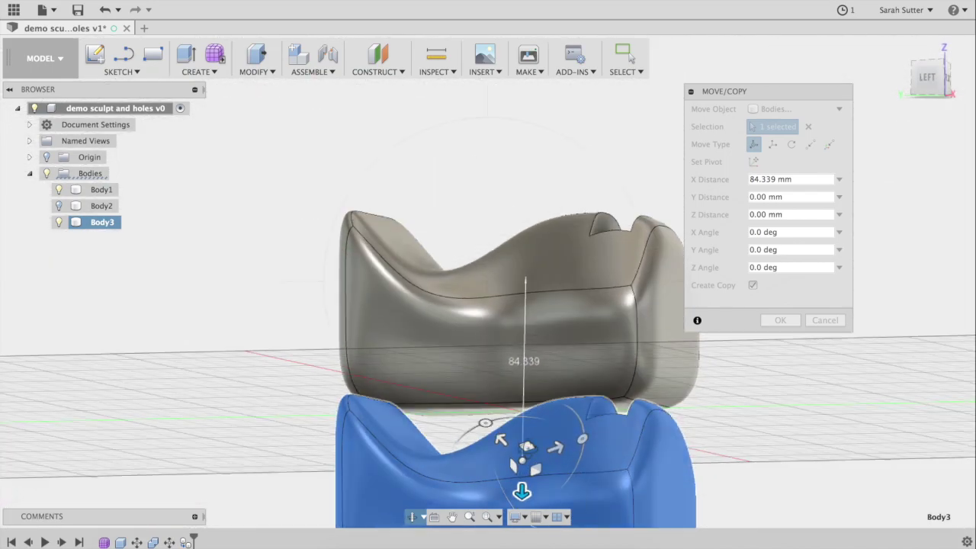
pyautogui.press('Escape')
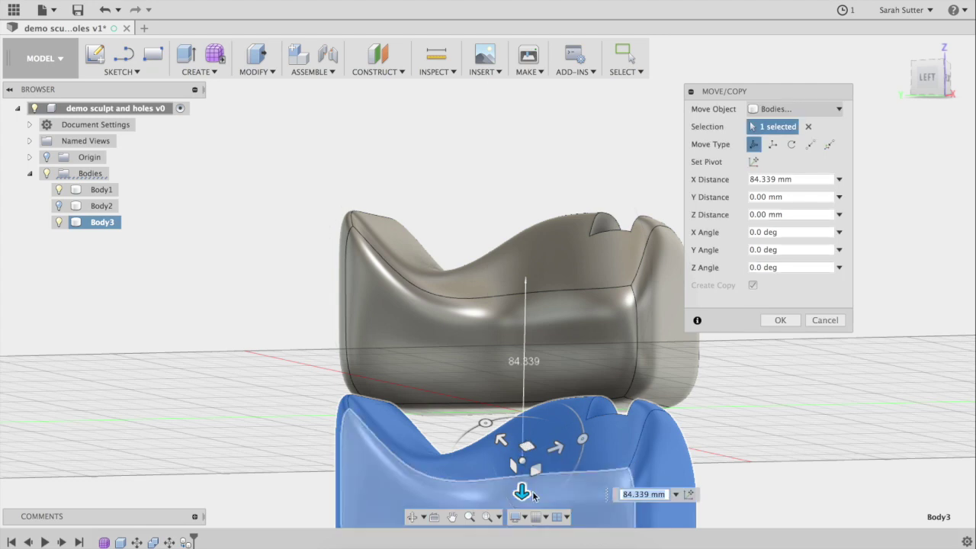
pyautogui.moveTo(521, 492); pyautogui.dragTo(522, 508)
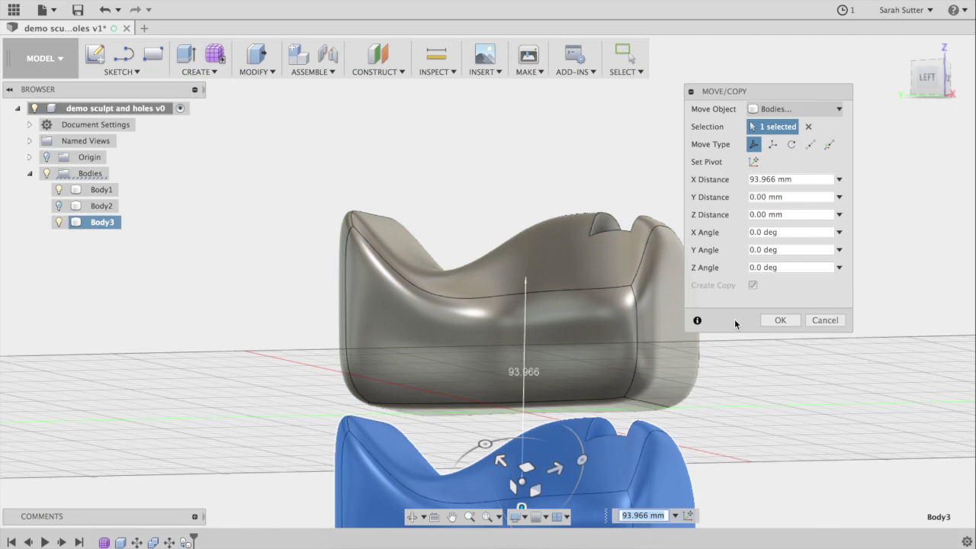
pyautogui.press('Return')
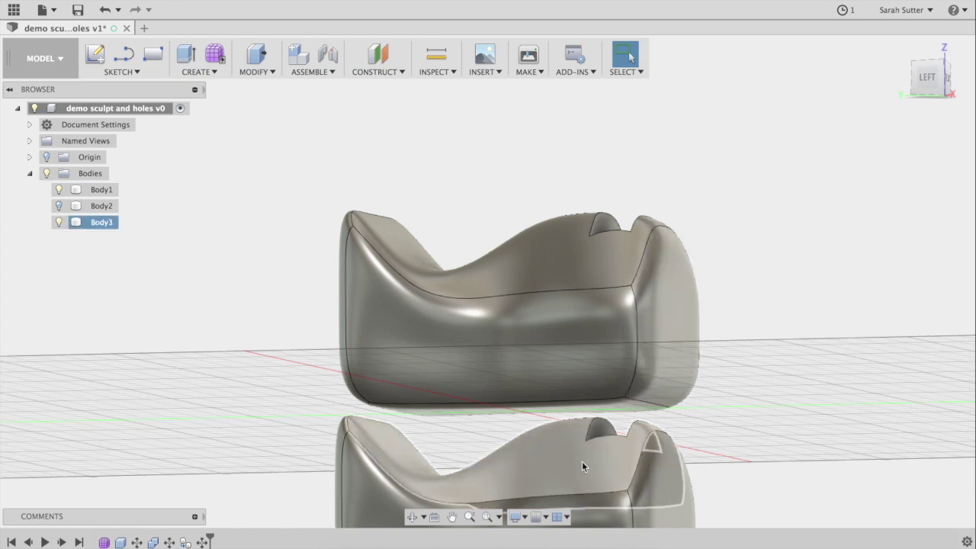
# - Set up a uniform Scale of the copied body with a scale factor of 0.8
pyautogui.click(267, 76)
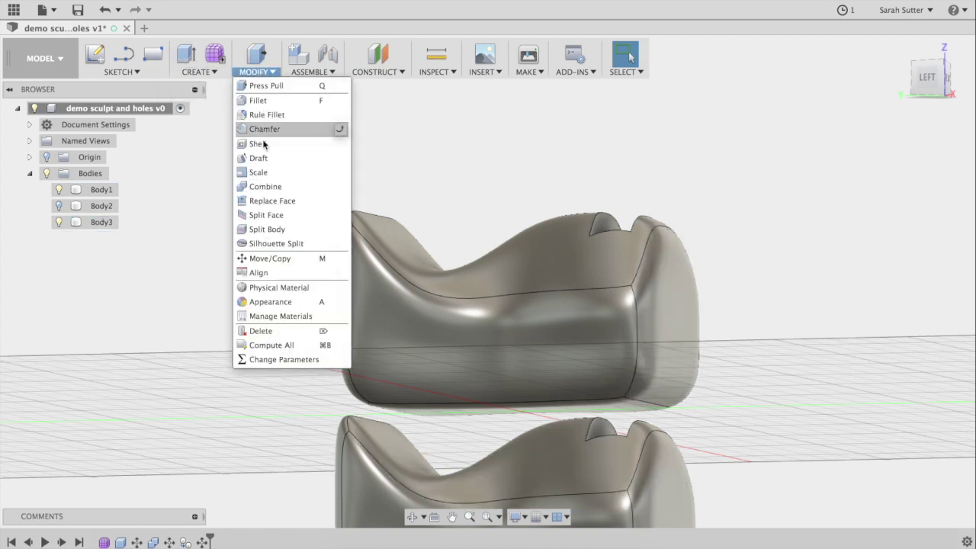
pyautogui.click(262, 173)
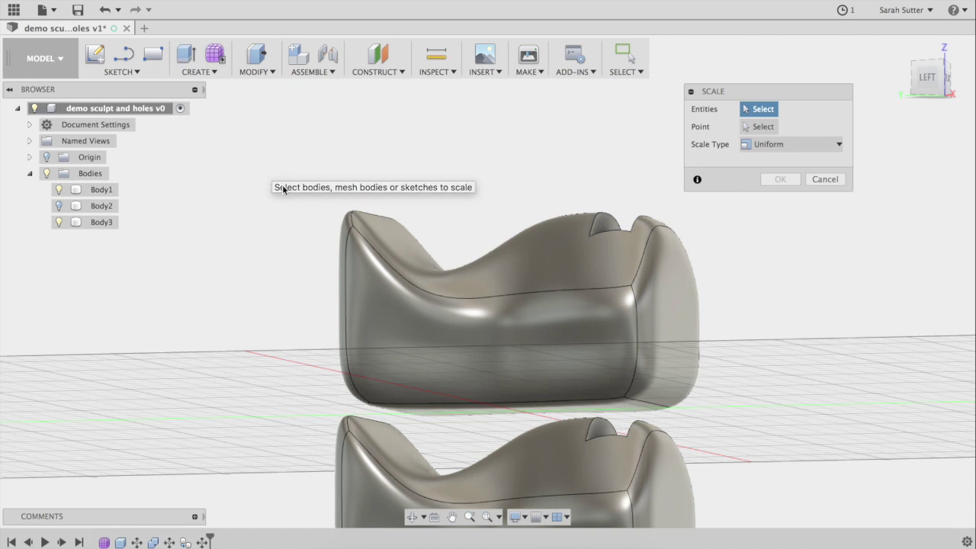
pyautogui.click(561, 450)
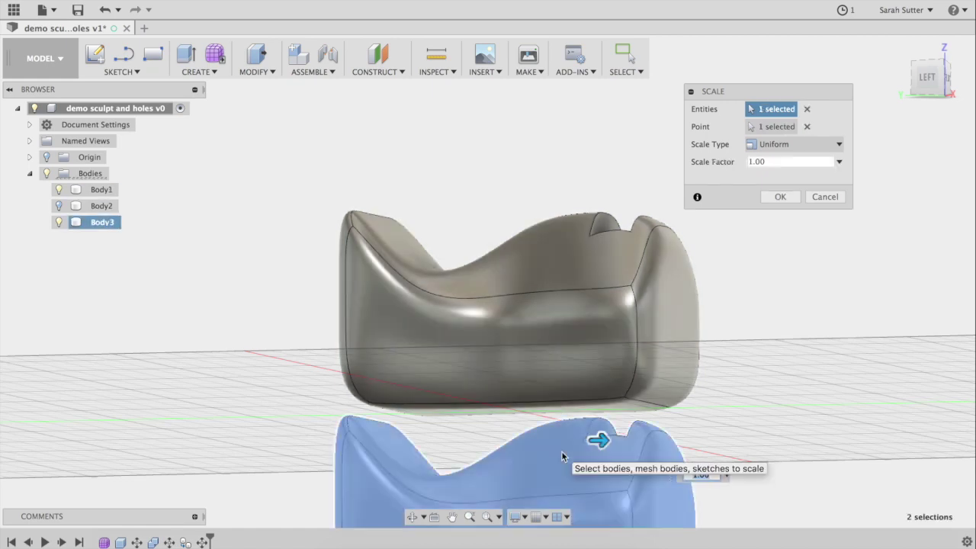
pyautogui.click(797, 157)
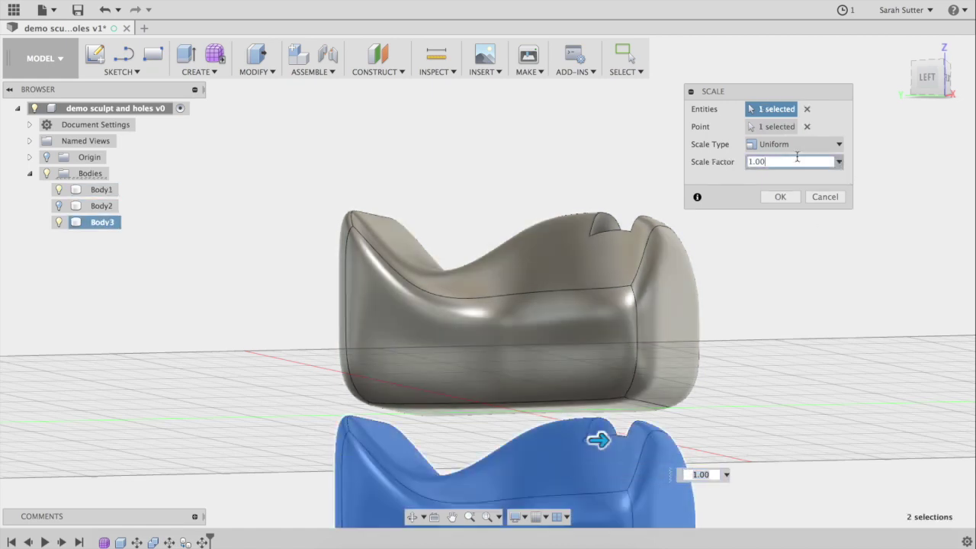
pyautogui.press('BackSpace')
pyautogui.press('BackSpace')
pyautogui.press('BackSpace')
pyautogui.press('BackSpace')
pyautogui.write('80')
pyautogui.press('BackSpace')
pyautogui.press('BackSpace')
pyautogui.write('.8')
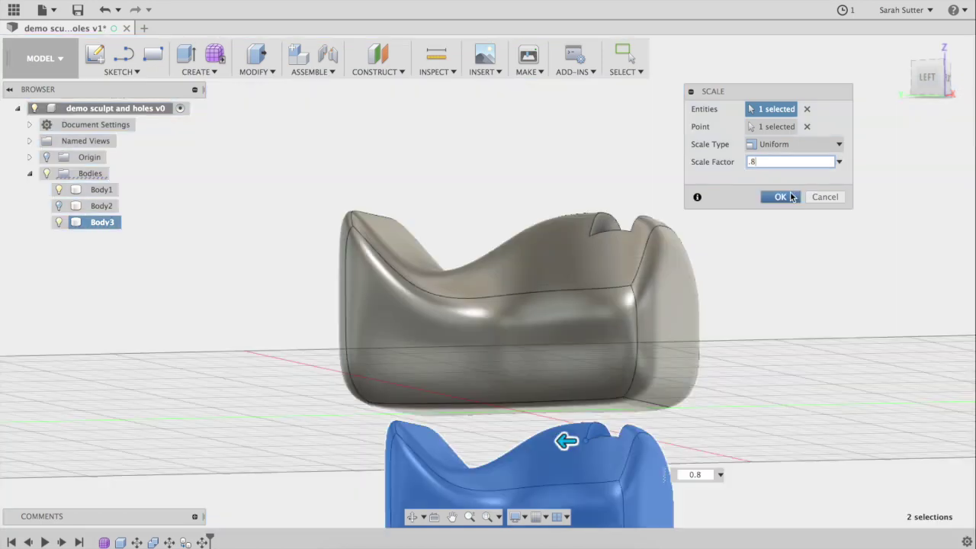
# - Set the copied body's uniform scale factor to 0.75 and apply the scaling
pyautogui.press('BackSpace')
pyautogui.press('BackSpace')
pyautogui.write('..')
pyautogui.write('75')
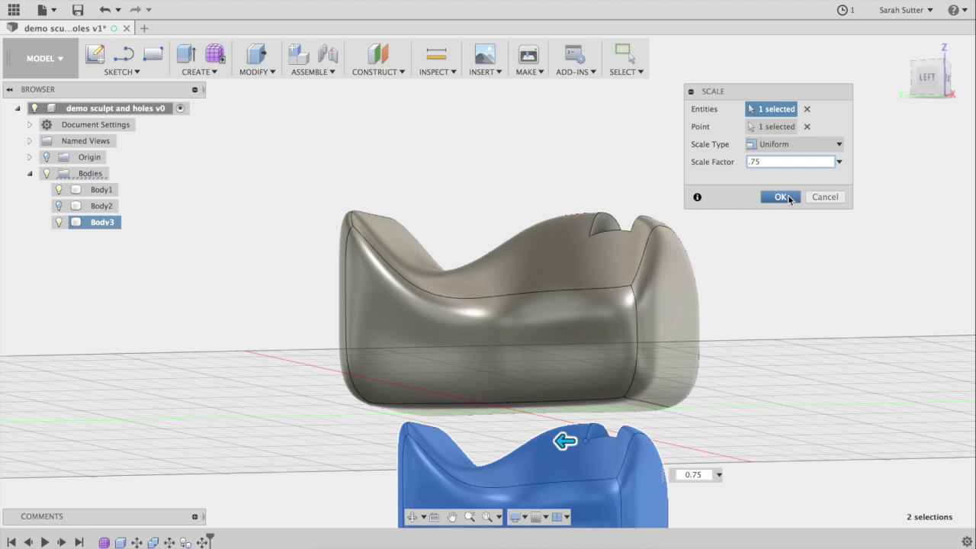
pyautogui.click(781, 197)
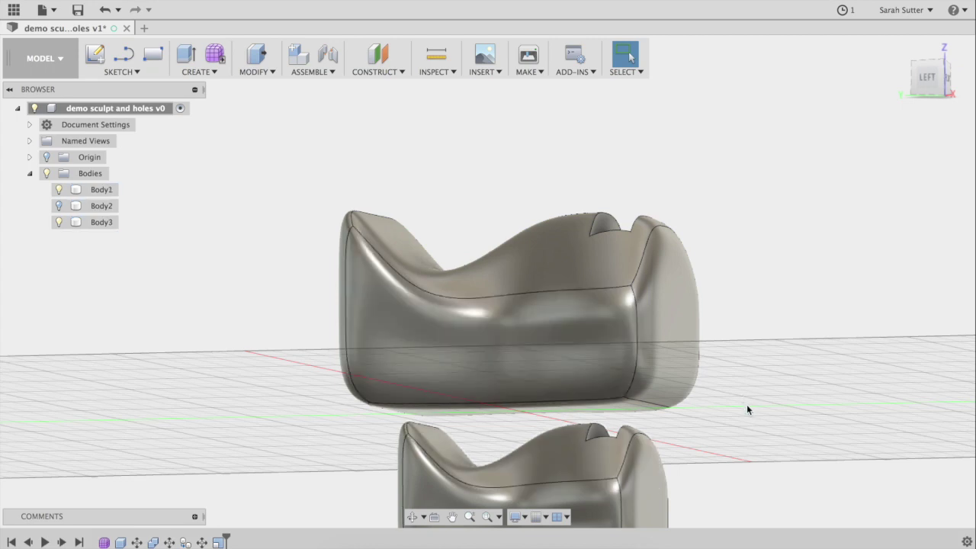
# - Move the scaled copy -66.458 mm in X back toward the original form and -33.581 mm in Y along its length
pyautogui.press('m')
pyautogui.click(575, 494)
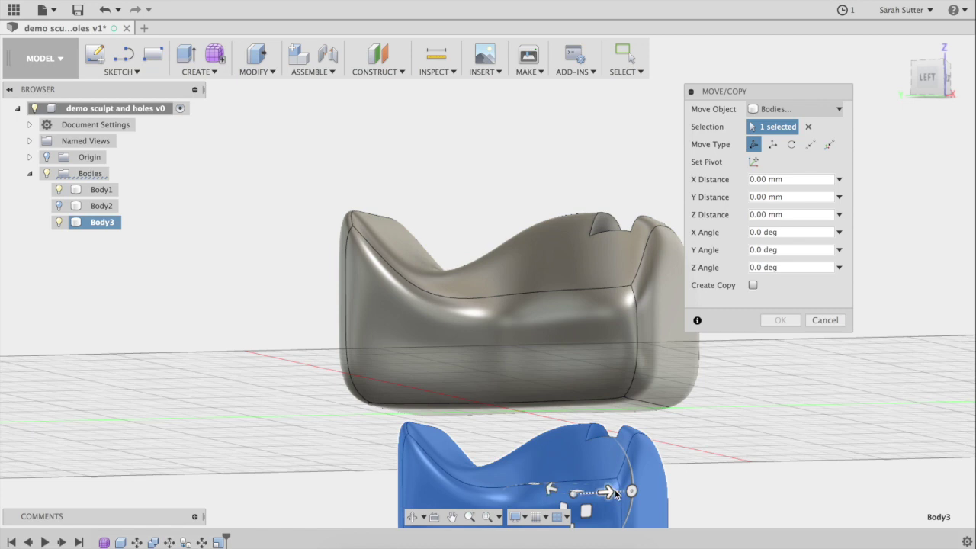
pyautogui.scroll(3, 769, 398)
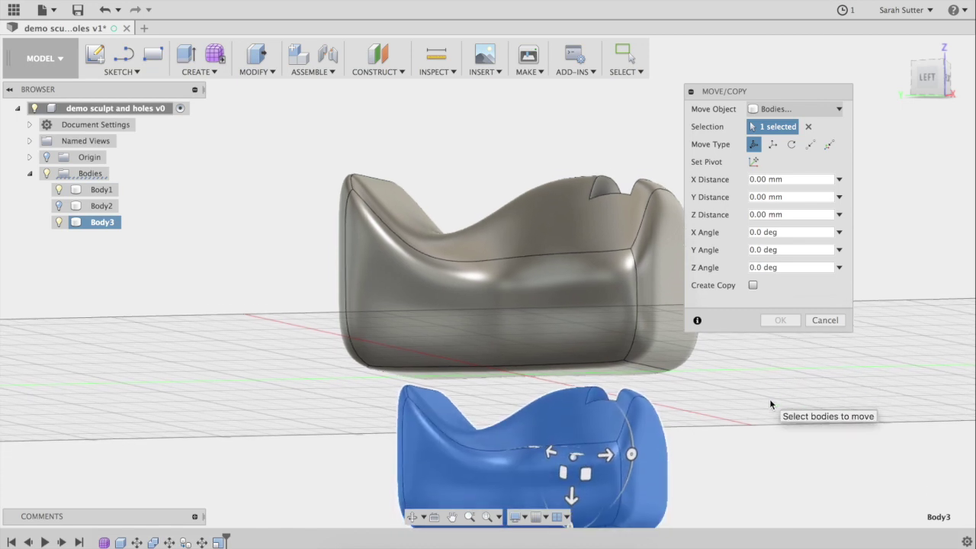
pyautogui.scroll(-5, 635, 487)
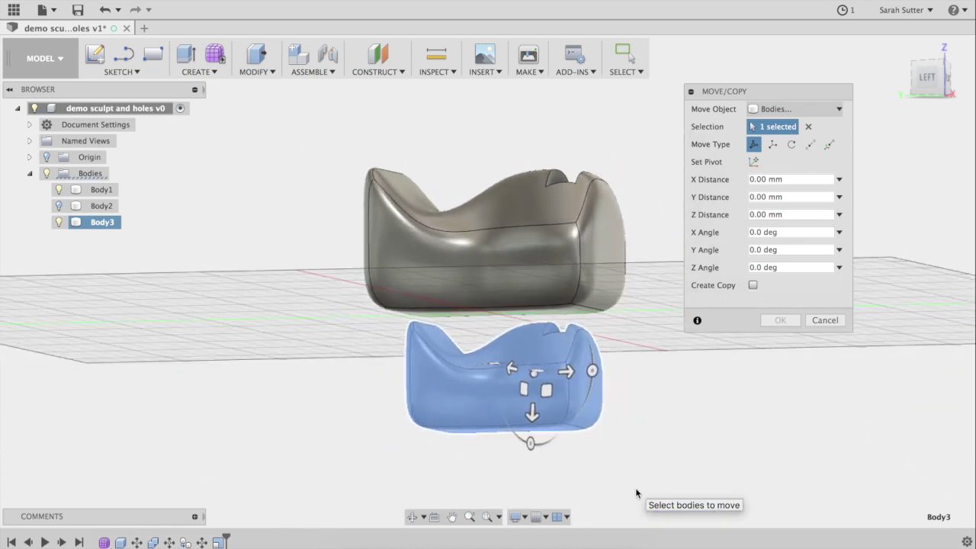
pyautogui.moveTo(521, 420); pyautogui.dragTo(542, 285)
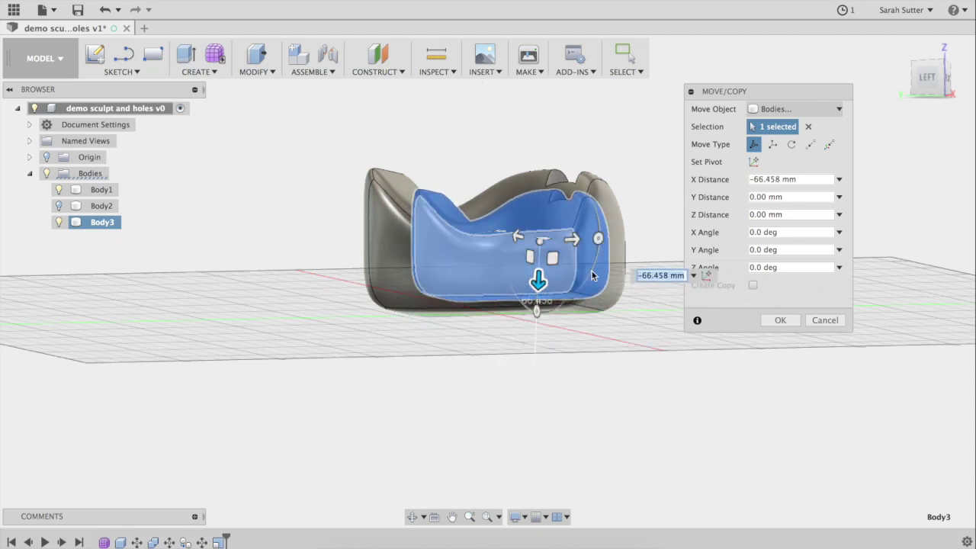
pyautogui.moveTo(571, 239); pyautogui.dragTo(543, 244)
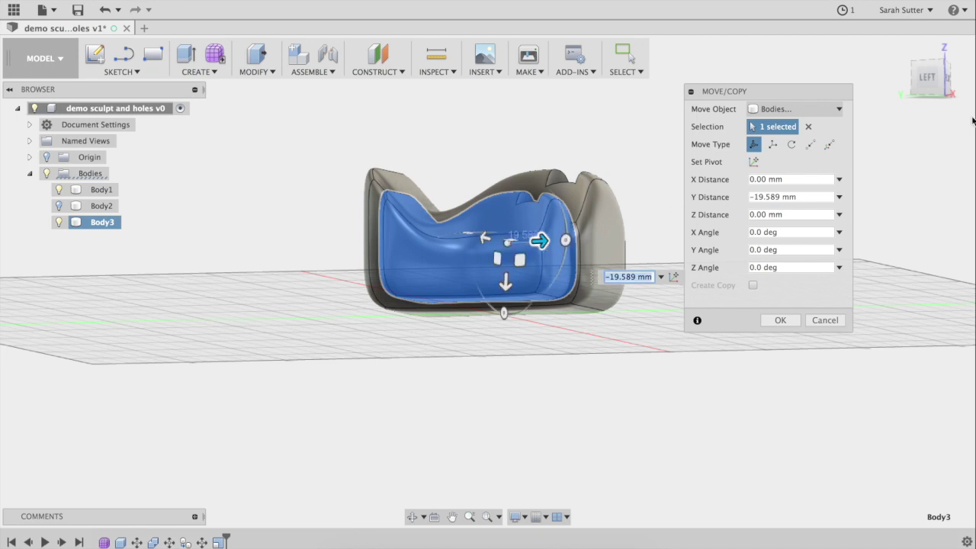
pyautogui.click(928, 79)
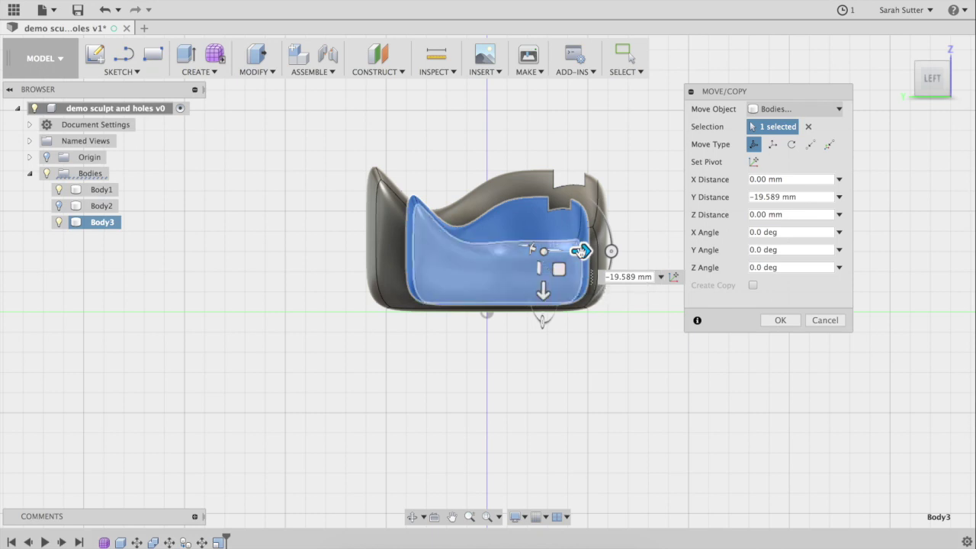
pyautogui.moveTo(581, 252); pyautogui.dragTo(558, 250)
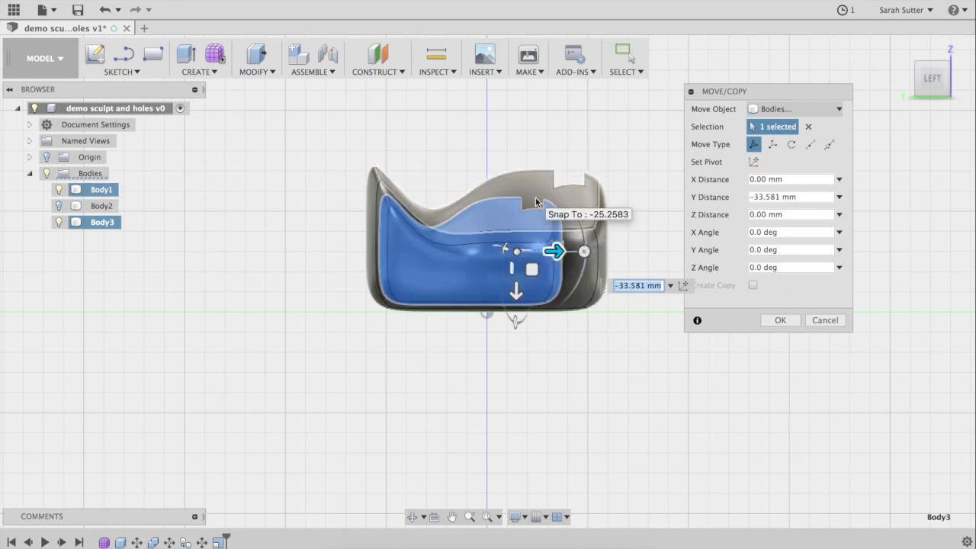
pyautogui.press('Return')
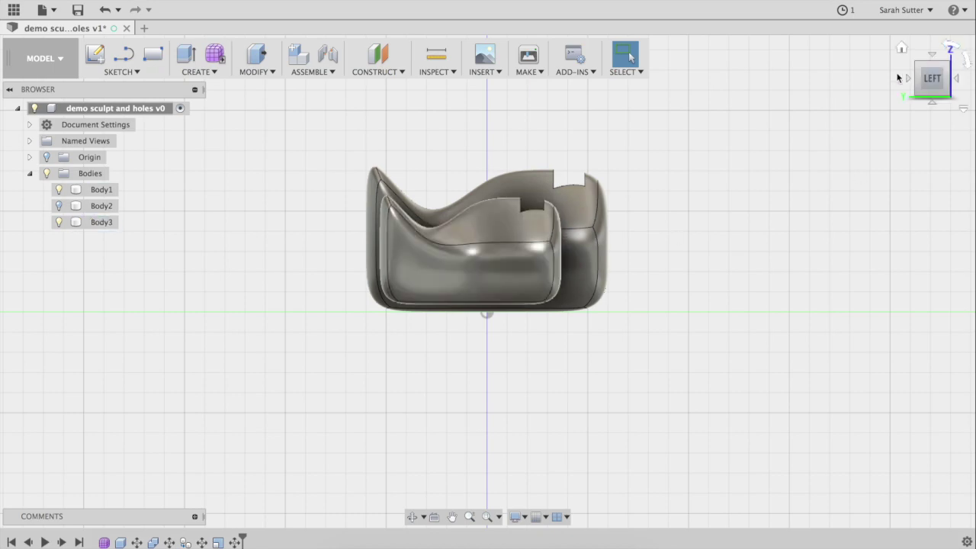
pyautogui.click(916, 93)
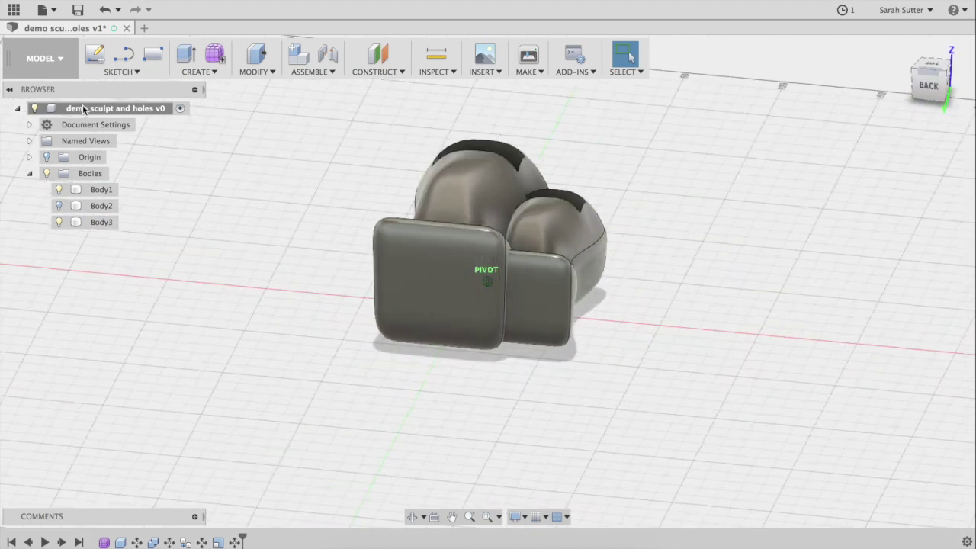
pyautogui.click(909, 84)
pyautogui.press('m')
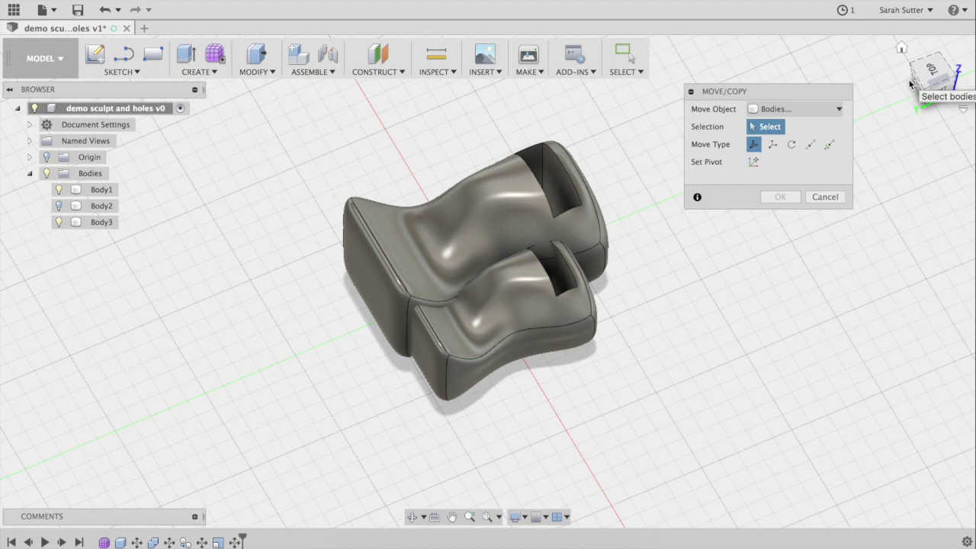
pyautogui.click(526, 299)
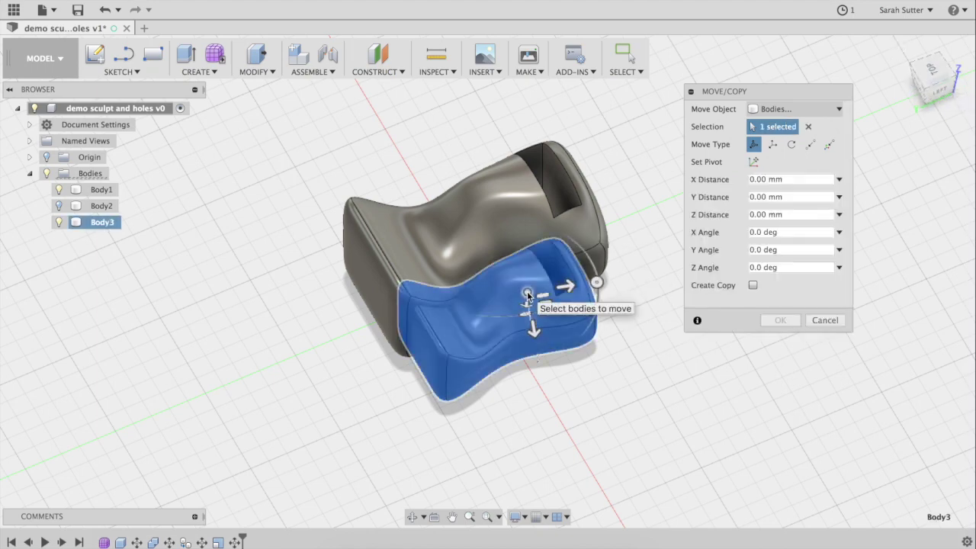
pyautogui.press('Escape')
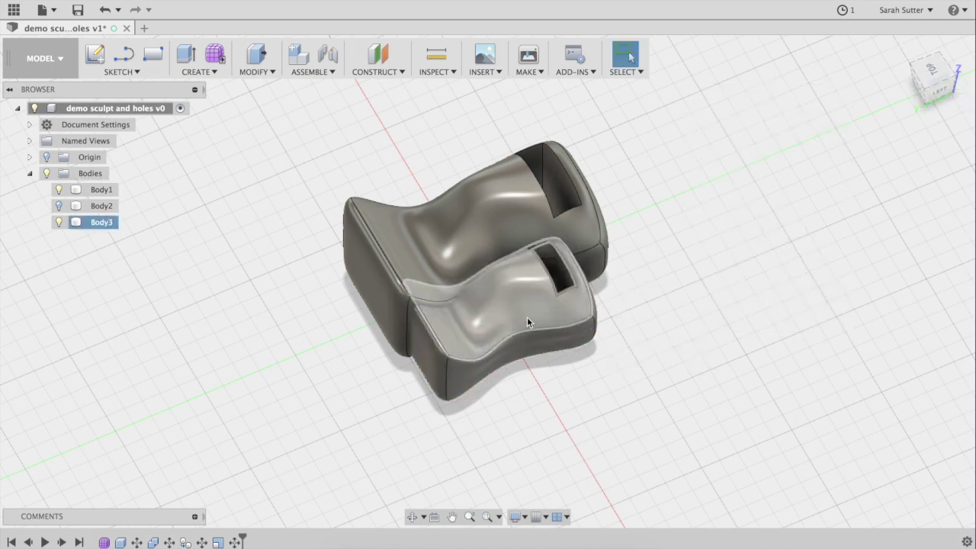
pyautogui.press('Escape')
# - Move the scaled copy sideways into the original form with a Z distance of -42.227 mm
pyautogui.press('m')
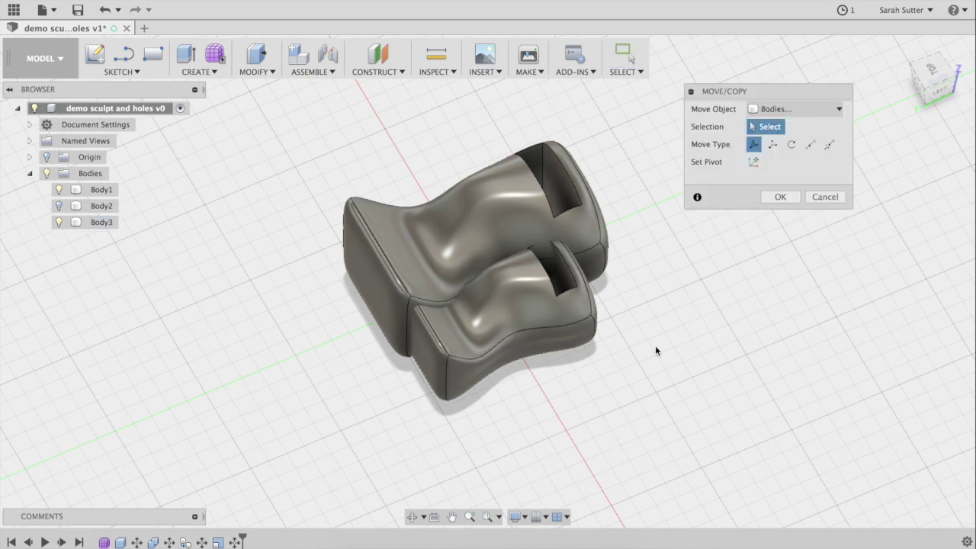
pyautogui.click(544, 345)
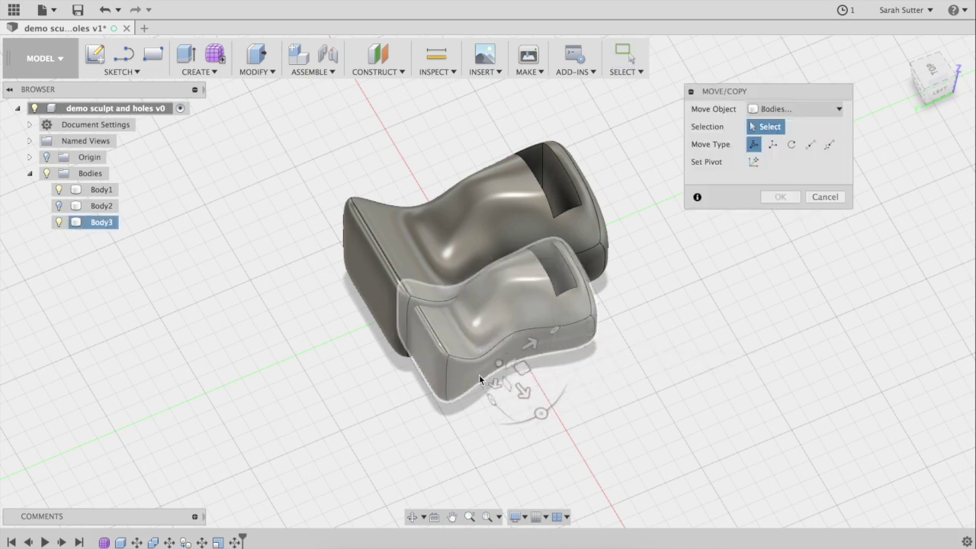
pyautogui.click(583, 343)
pyautogui.moveTo(594, 374); pyautogui.dragTo(546, 302)
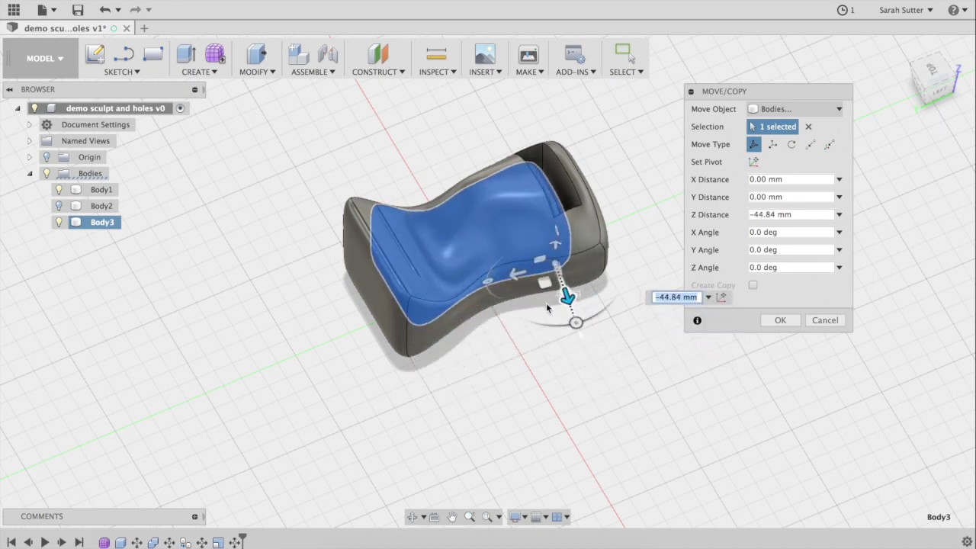
pyautogui.click(931, 72)
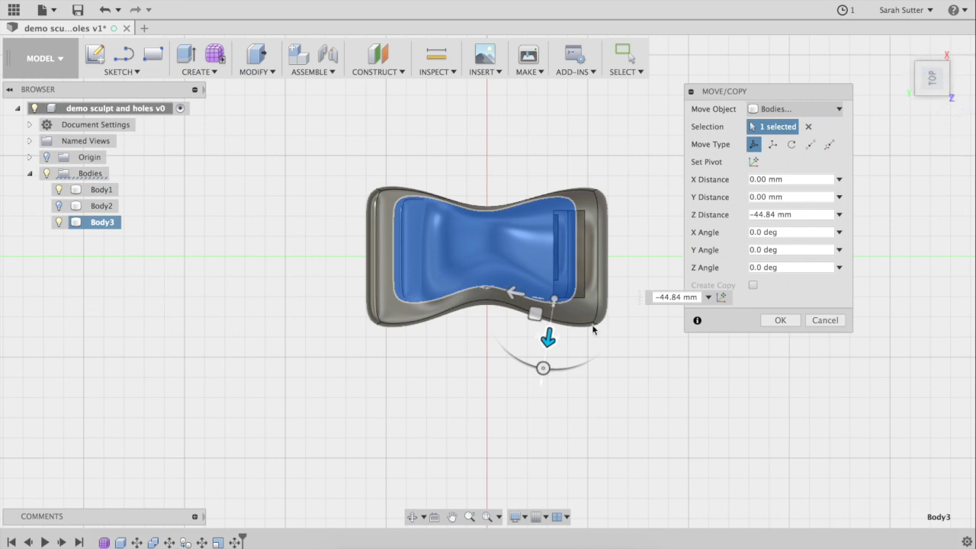
pyautogui.moveTo(548, 338); pyautogui.dragTo(549, 342)
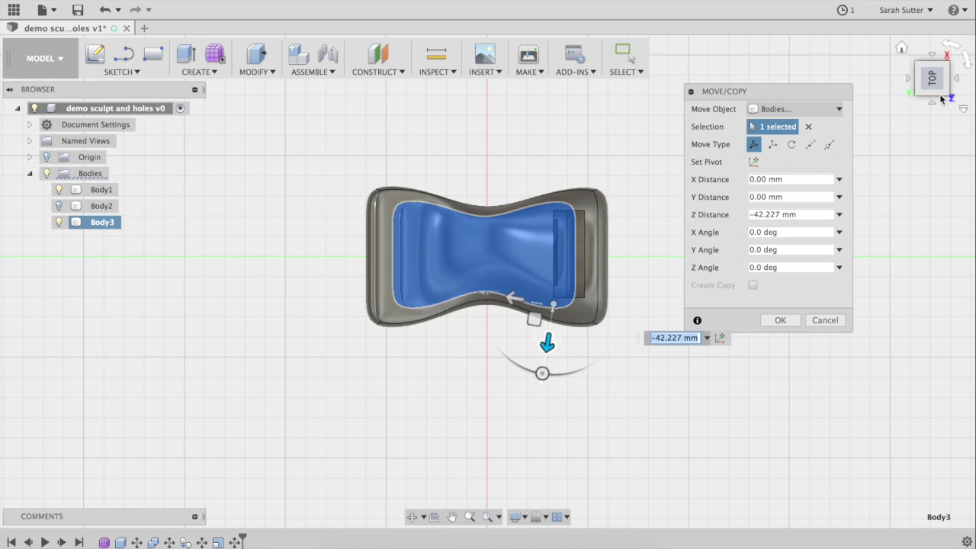
# - Shift the scaled copy 6.446 mm in Y along the original form's length and apply the move
pyautogui.click(936, 101)
pyautogui.moveTo(936, 85)
pyautogui.mouseDown()
pyautogui.moveTo(928, 81)
pyautogui.moveTo(933, 93)
pyautogui.mouseUp()
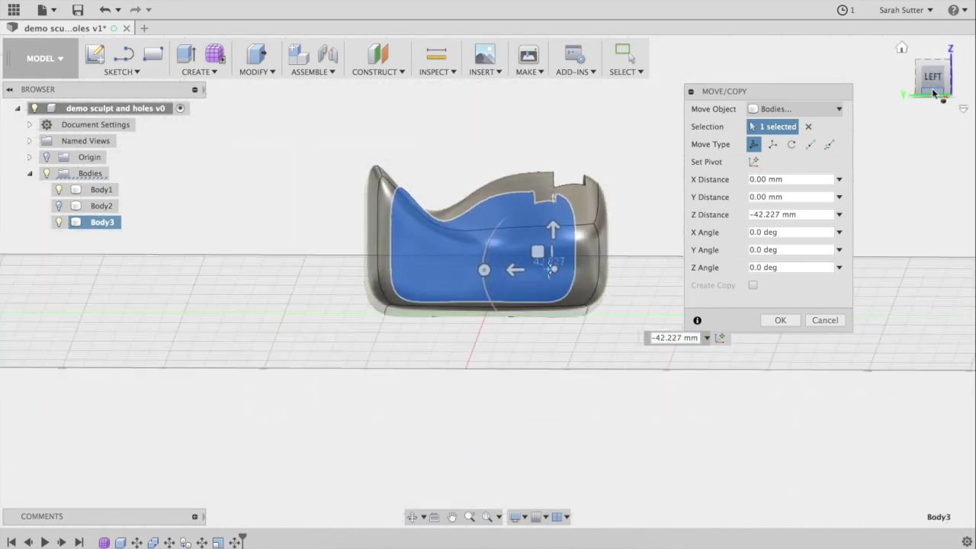
pyautogui.click(511, 271)
pyautogui.moveTo(516, 274); pyautogui.dragTo(501, 275)
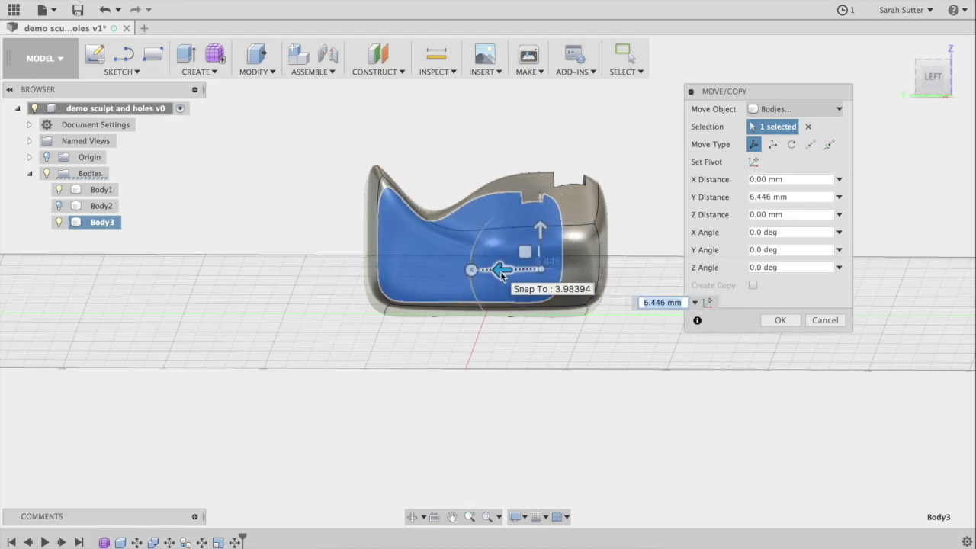
pyautogui.press('Return')
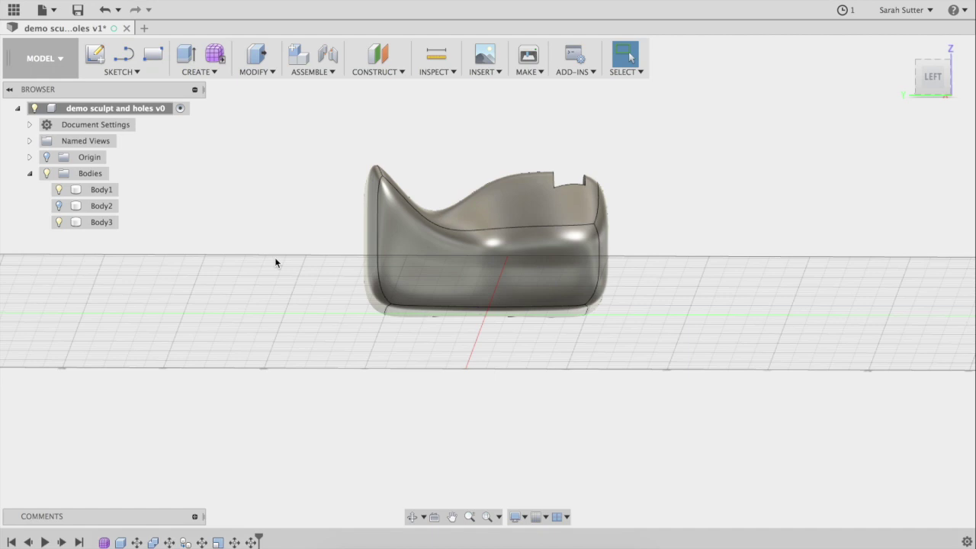
# - Nudge the scaled copy inside the original form by -0.011 mm in Y and apply the move
pyautogui.click(254, 71)
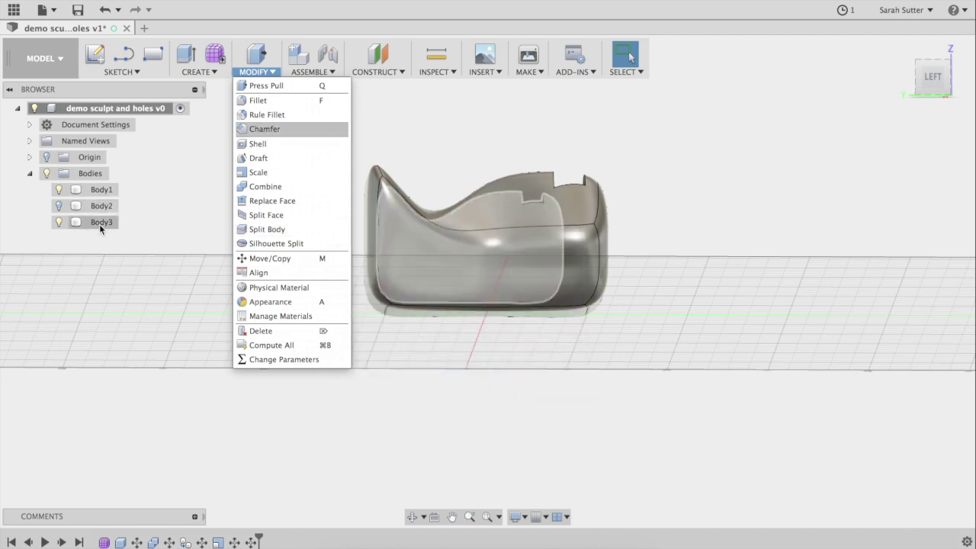
pyautogui.click(74, 284)
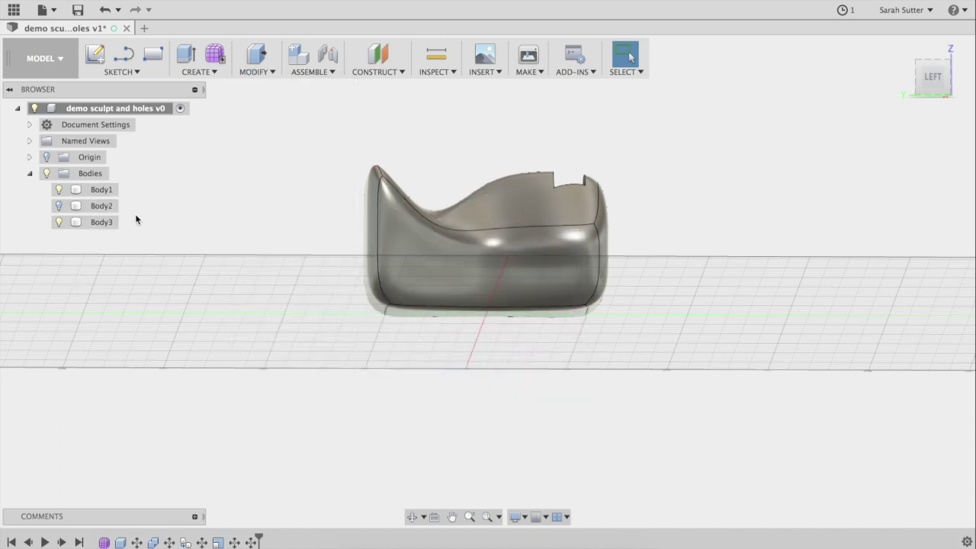
pyautogui.press('m')
pyautogui.click(102, 222)
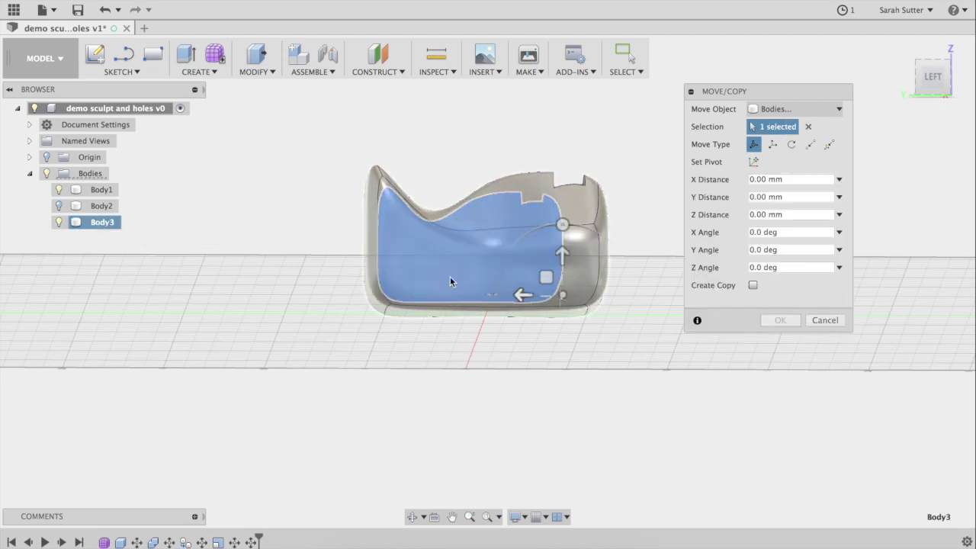
pyautogui.moveTo(513, 295)
pyautogui.mouseDown()
pyautogui.moveTo(495, 292)
pyautogui.moveTo(513, 301)
pyautogui.mouseUp()
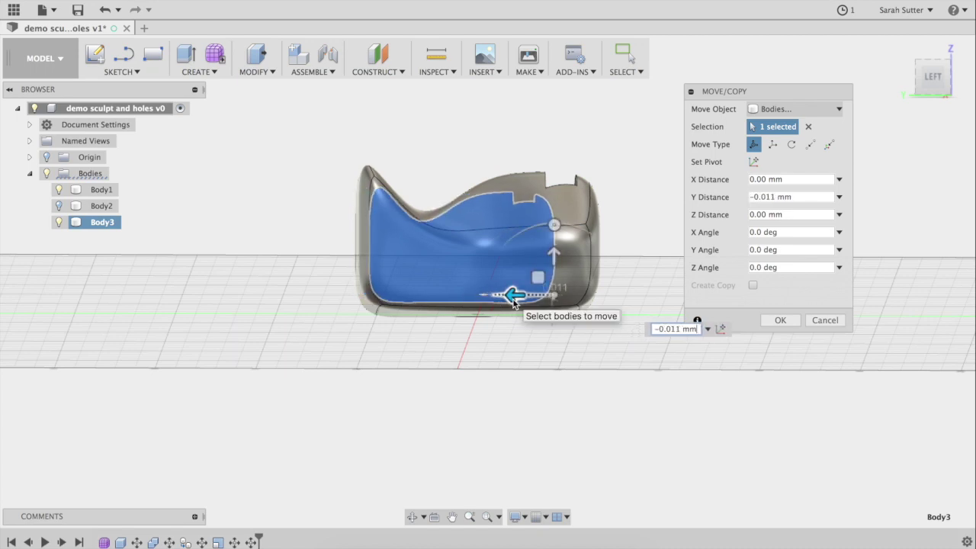
pyautogui.press('Return')
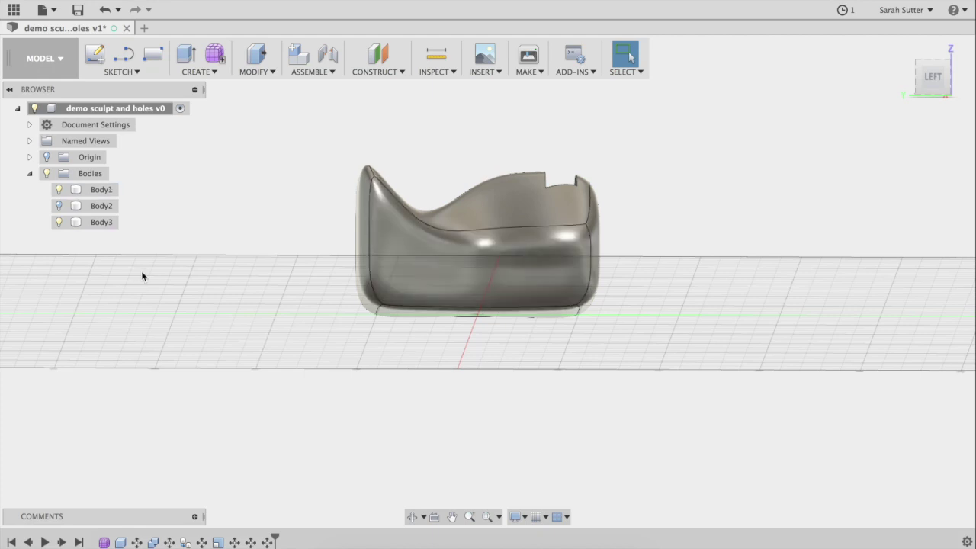
# - Combine the bodies with a Cut, using Body1 as target and Body3 as tool, keeping the tool body
pyautogui.click(253, 72)
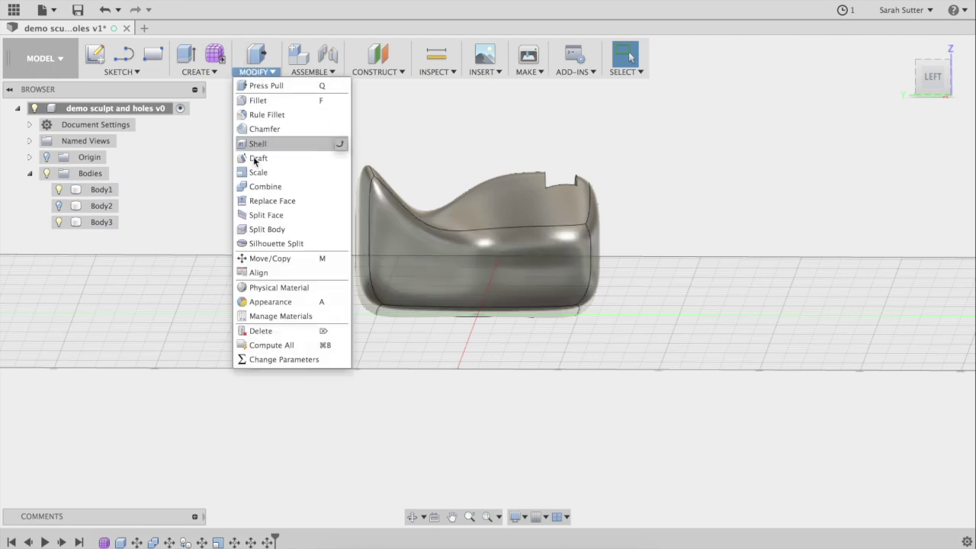
pyautogui.click(256, 191)
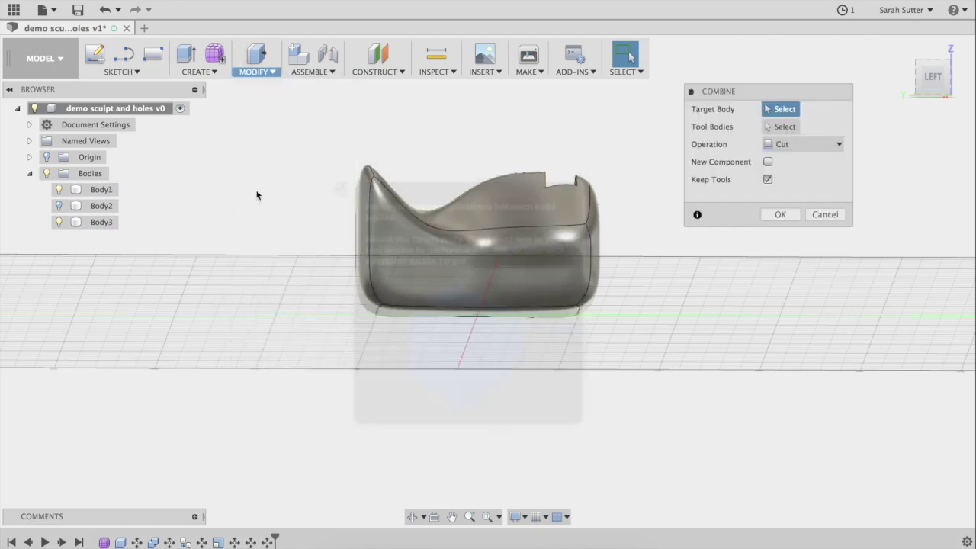
pyautogui.click(397, 246)
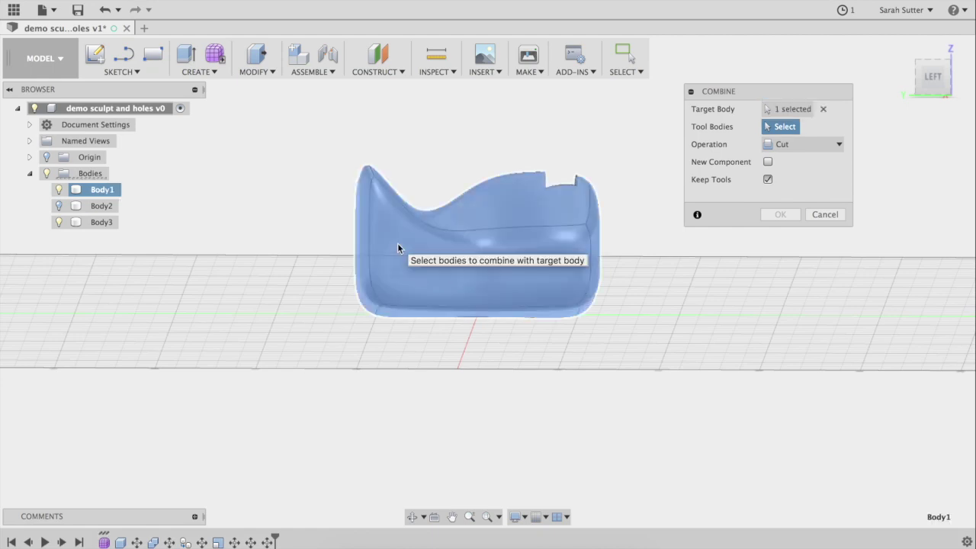
pyautogui.click(107, 225)
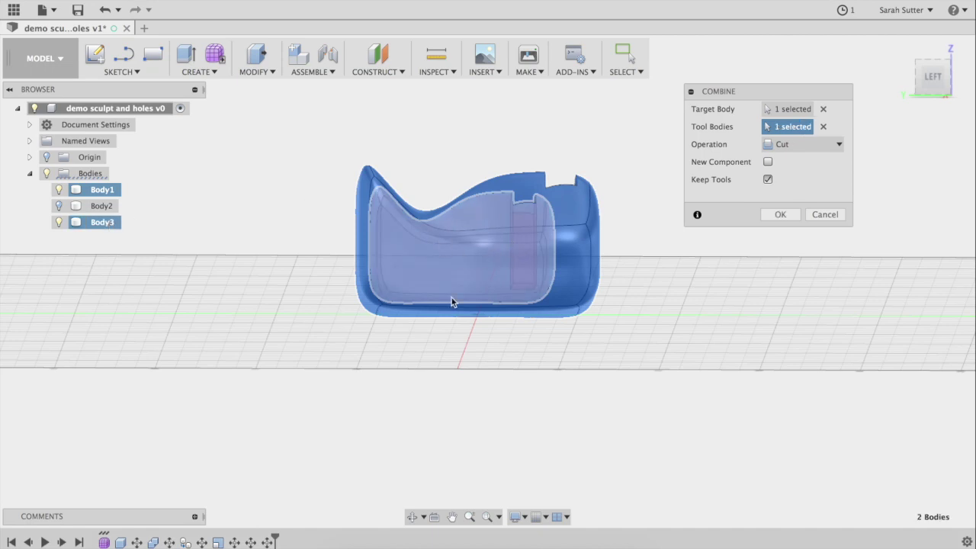
pyautogui.click(781, 215)
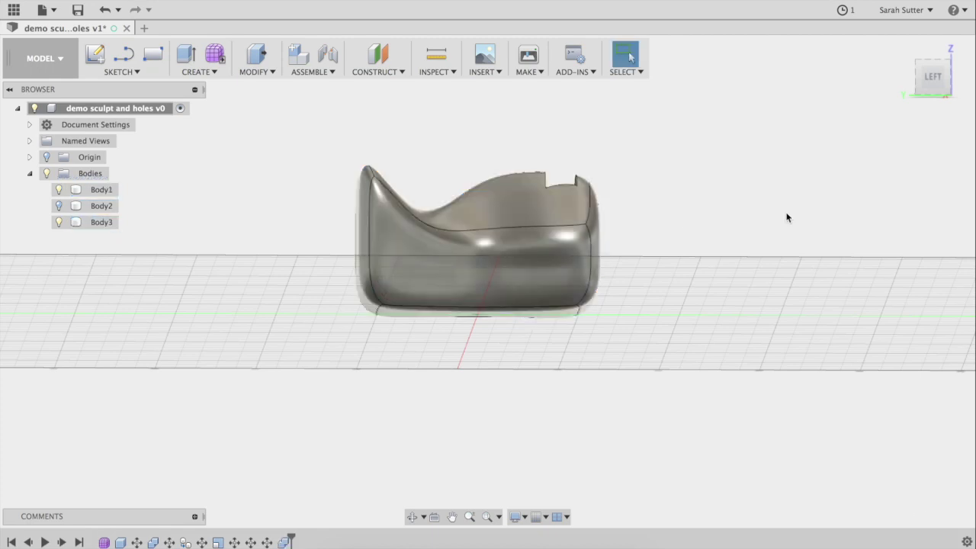
# - Sketch a center rectangle about 52 mm wide and 53 mm high on the vertical XZ origin plane, centred on the form's back profile
pyautogui.moveTo(486, 280)
pyautogui.keyDown('shift'); pyautogui.mouseDown(button='middle')
pyautogui.moveTo(55, 97)
pyautogui.moveTo(107, 101)
pyautogui.mouseUp(button='middle'); pyautogui.keyUp('shift')
pyautogui.click(130, 72)
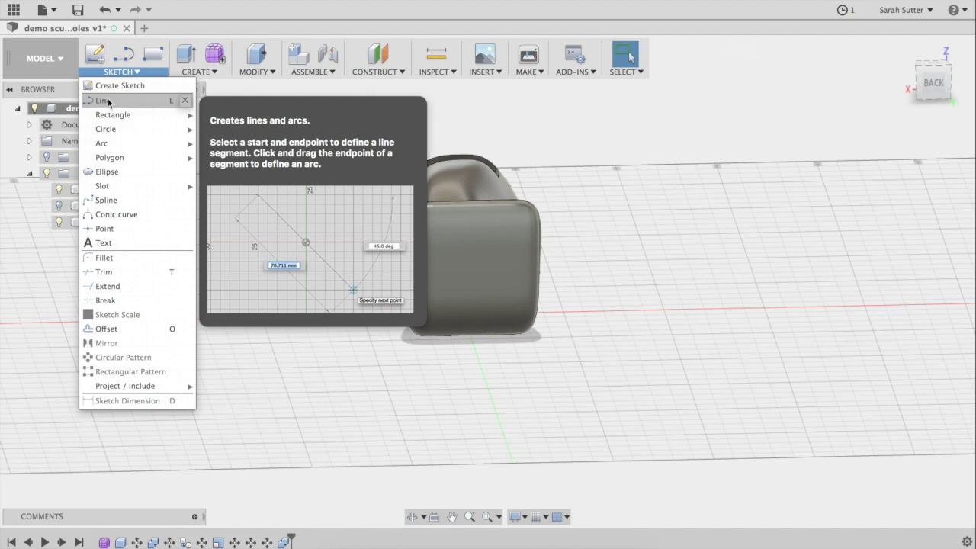
pyautogui.moveTo(112, 117)
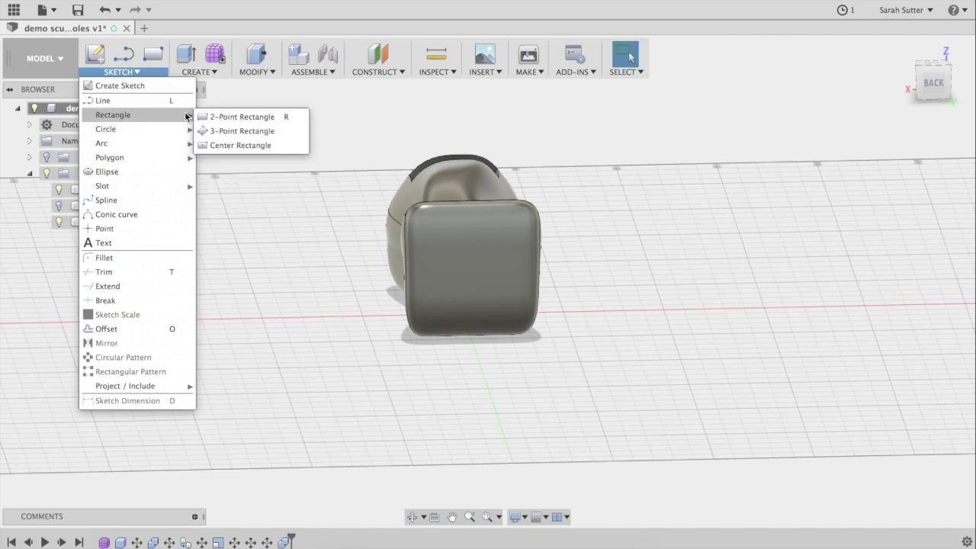
pyautogui.click(233, 144)
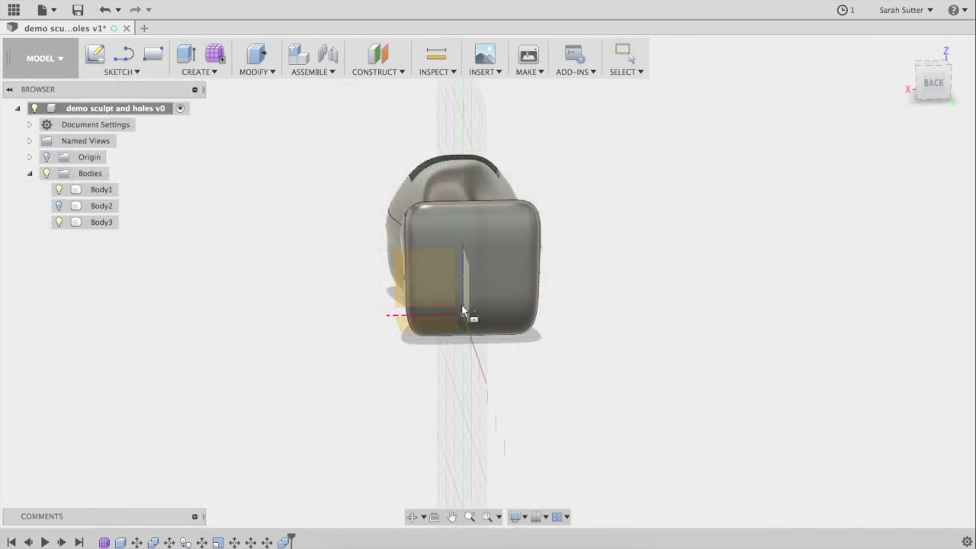
pyautogui.click(429, 284)
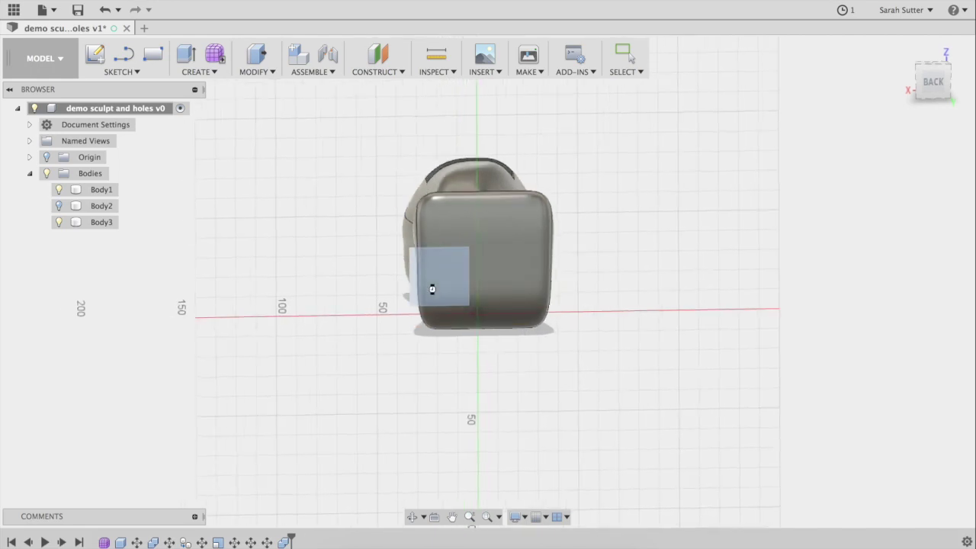
pyautogui.click(522, 242)
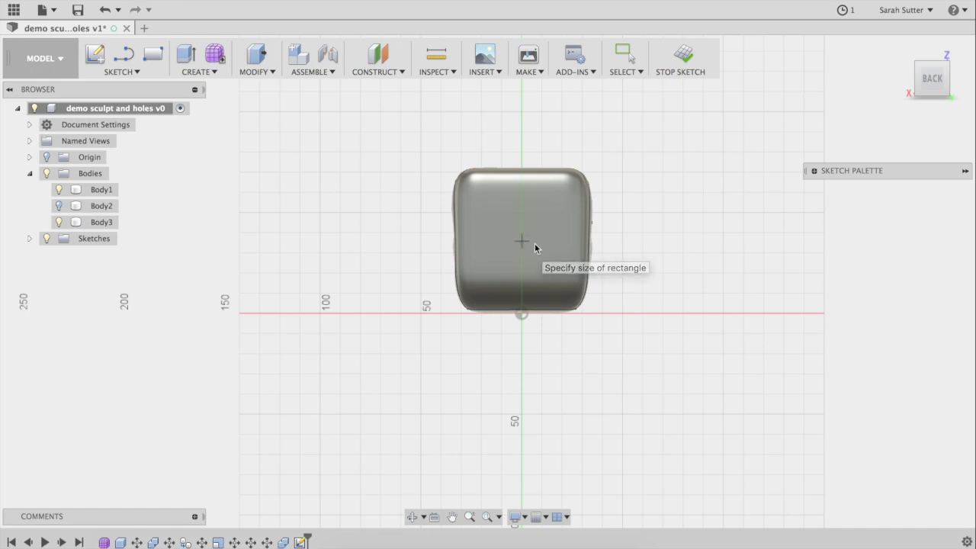
pyautogui.click(566, 286)
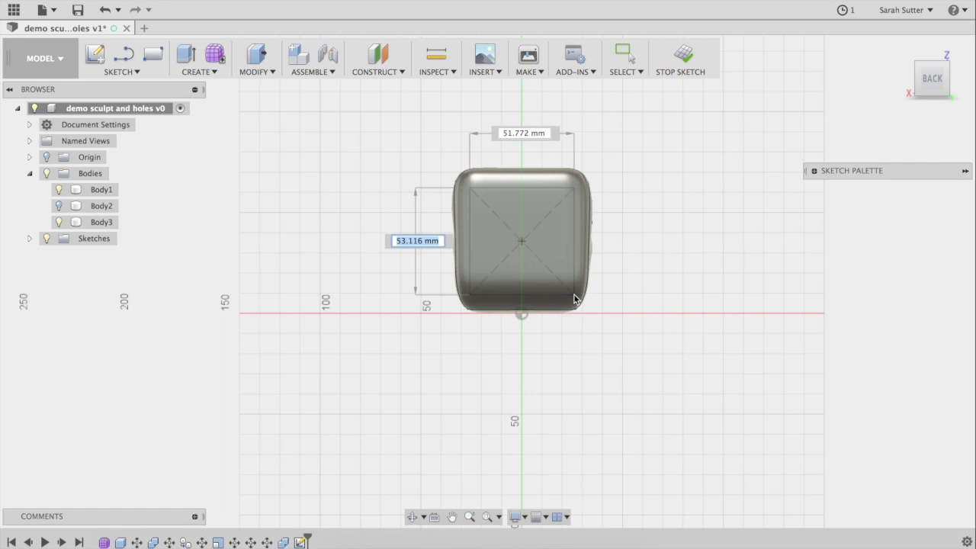
pyautogui.click(574, 299)
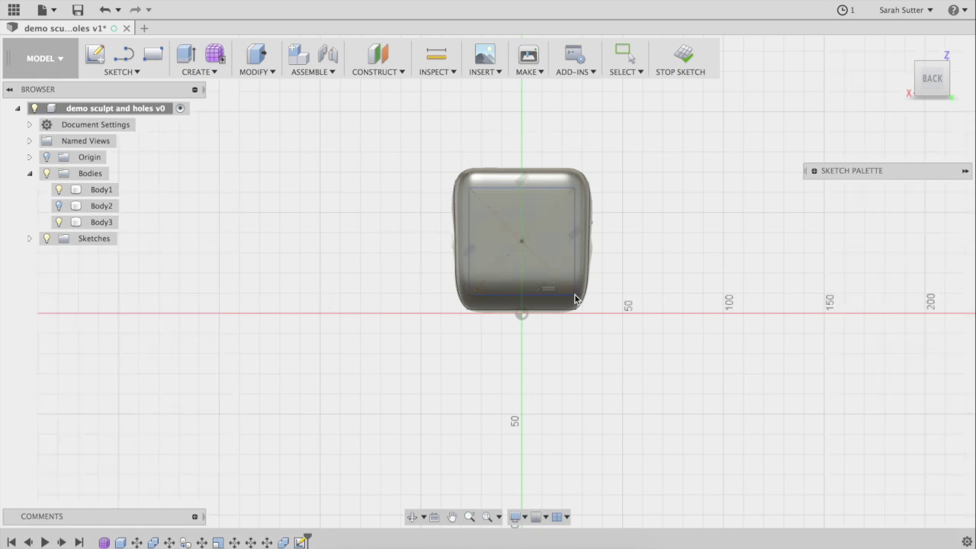
pyautogui.press('q')
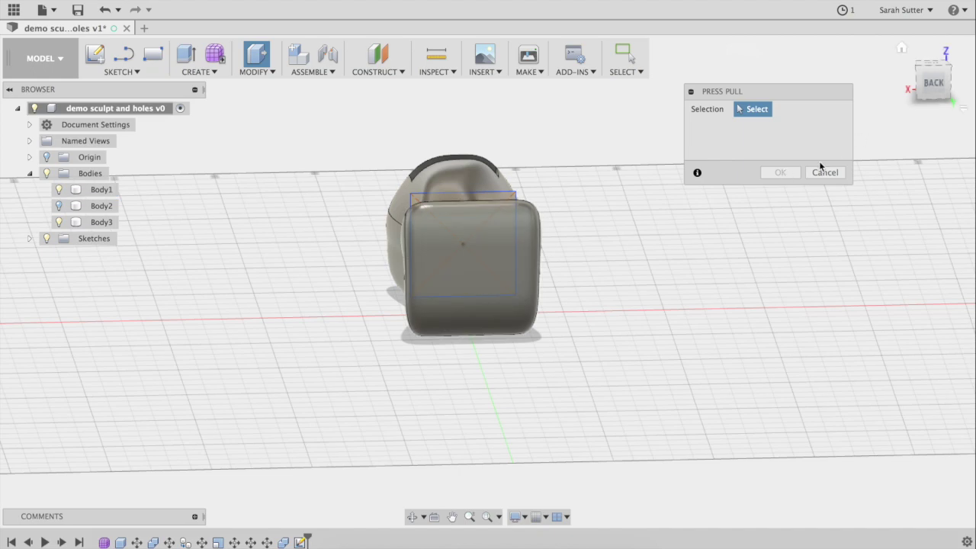
pyautogui.press('Escape')
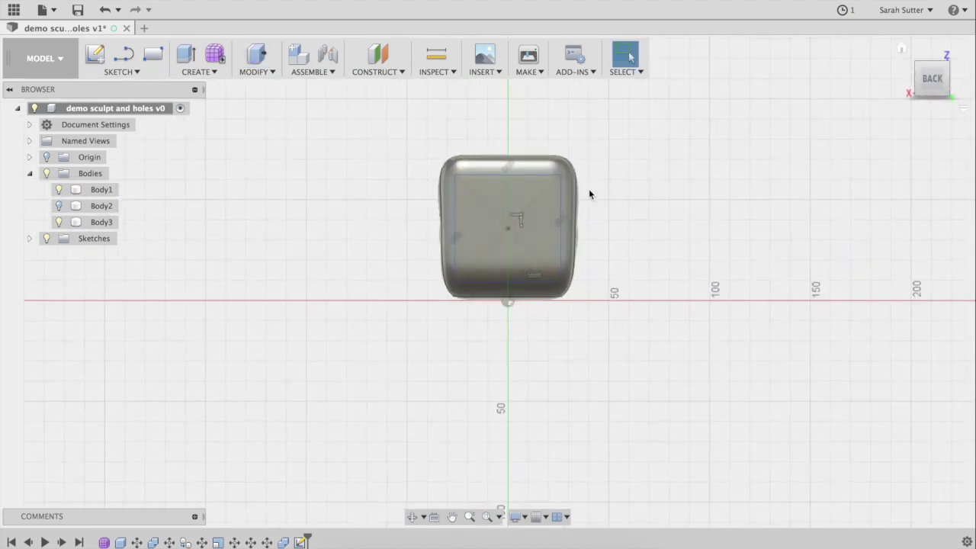
pyautogui.moveTo(936, 81)
pyautogui.mouseDown()
pyautogui.moveTo(972, 120)
pyautogui.moveTo(909, 84)
pyautogui.mouseUp()
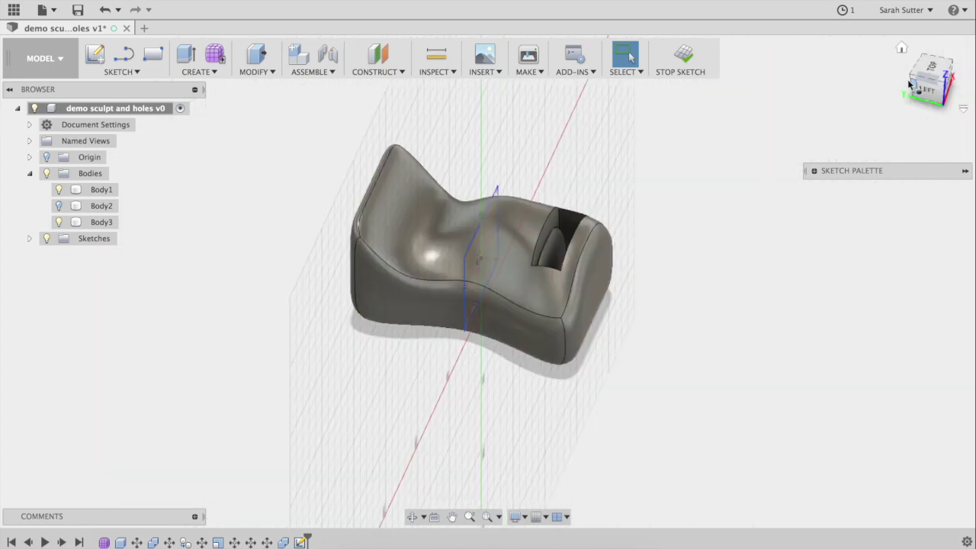
pyautogui.press('m')
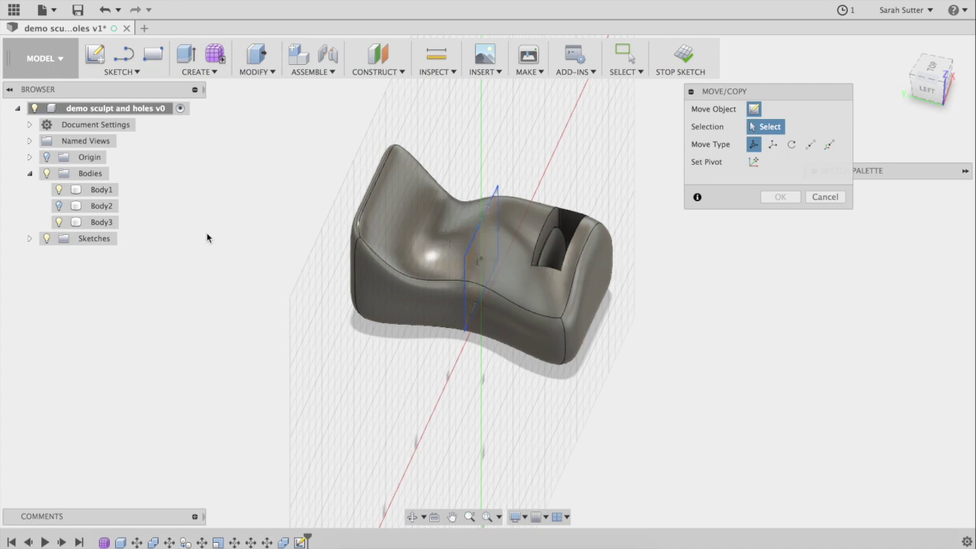
pyautogui.click(30, 238)
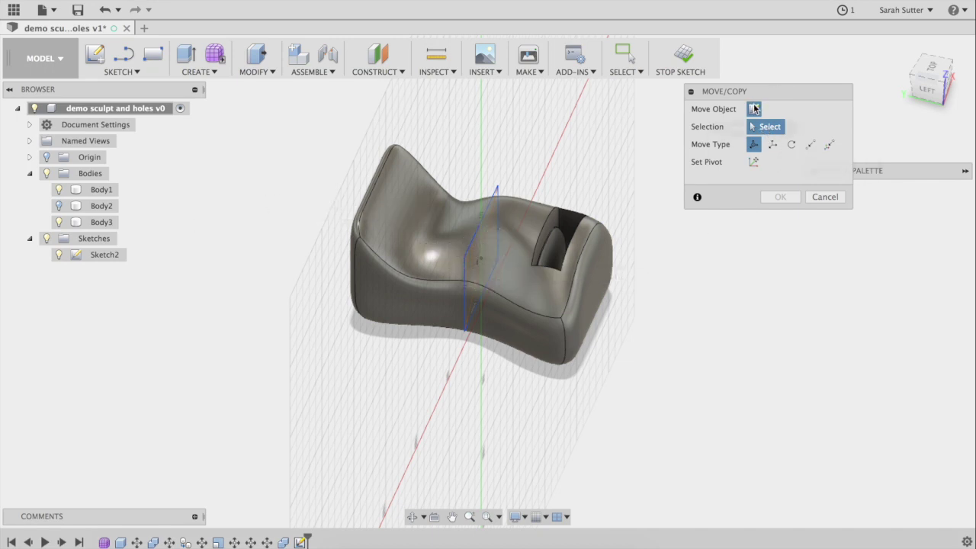
pyautogui.click(476, 234)
pyautogui.moveTo(435, 225)
pyautogui.mouseDown()
pyautogui.moveTo(469, 238)
pyautogui.moveTo(442, 227)
pyautogui.mouseUp()
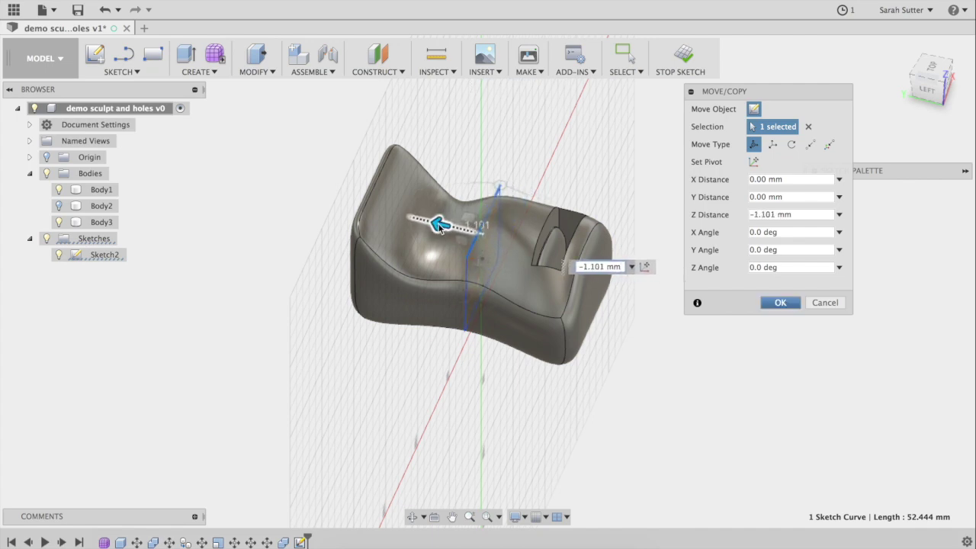
pyautogui.press('Return')
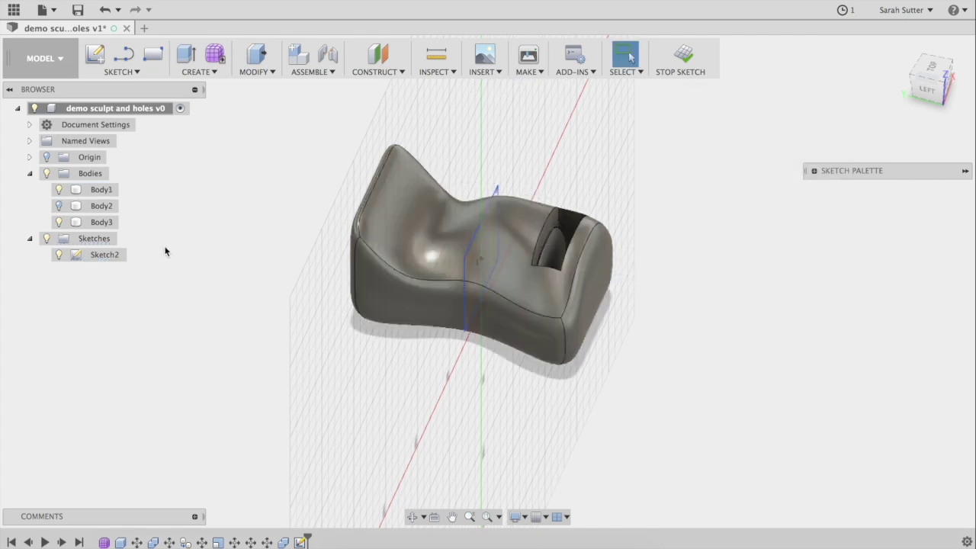
# - Move the sketched rectangle by its centre point -60.872 mm in Z to the form's slotted front end, and finish the sketch
pyautogui.click(113, 255)
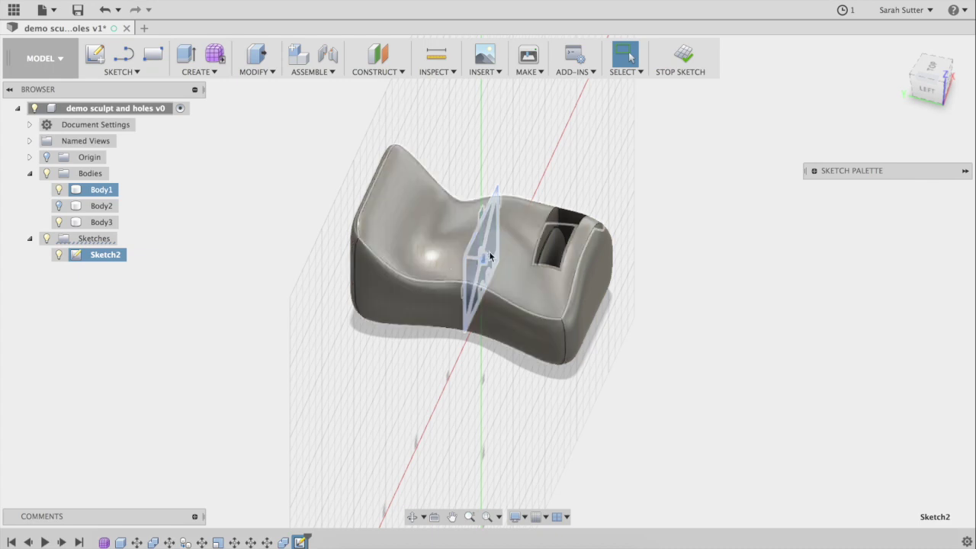
pyautogui.press('m')
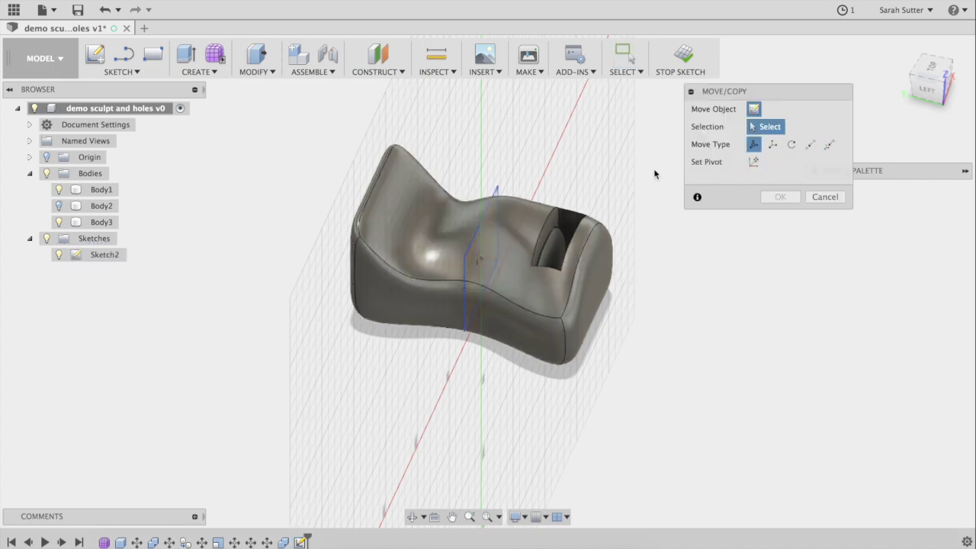
pyautogui.click(483, 262)
pyautogui.moveTo(444, 253); pyautogui.dragTo(543, 305)
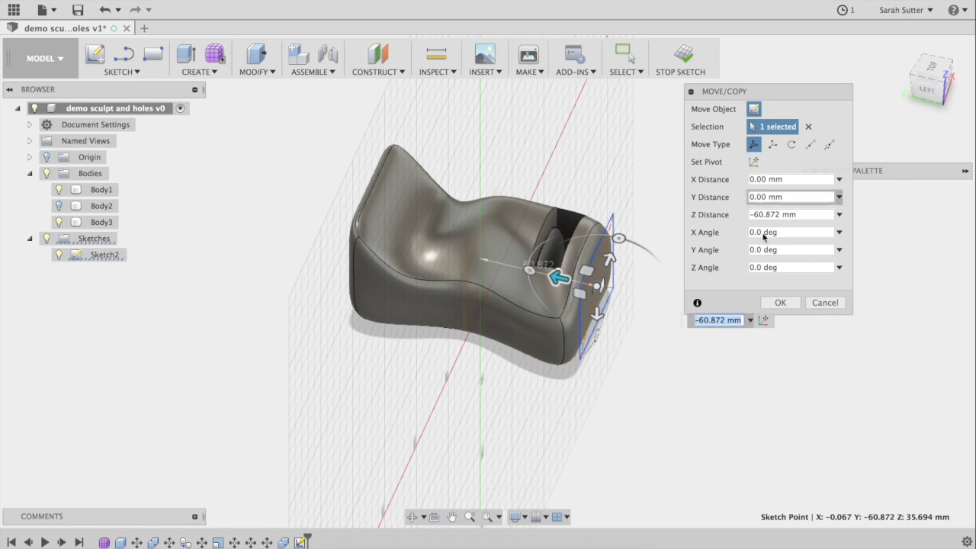
pyautogui.press('Return')
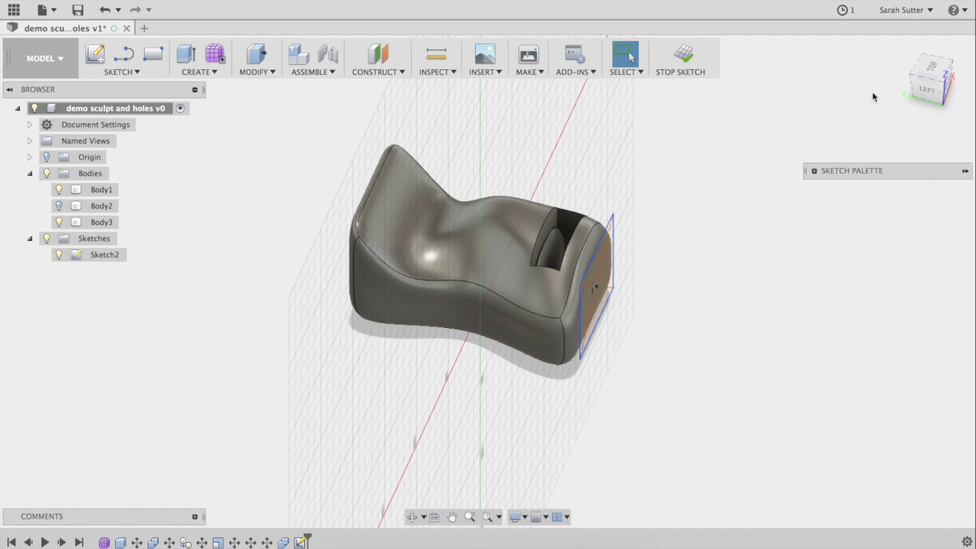
pyautogui.click(683, 55)
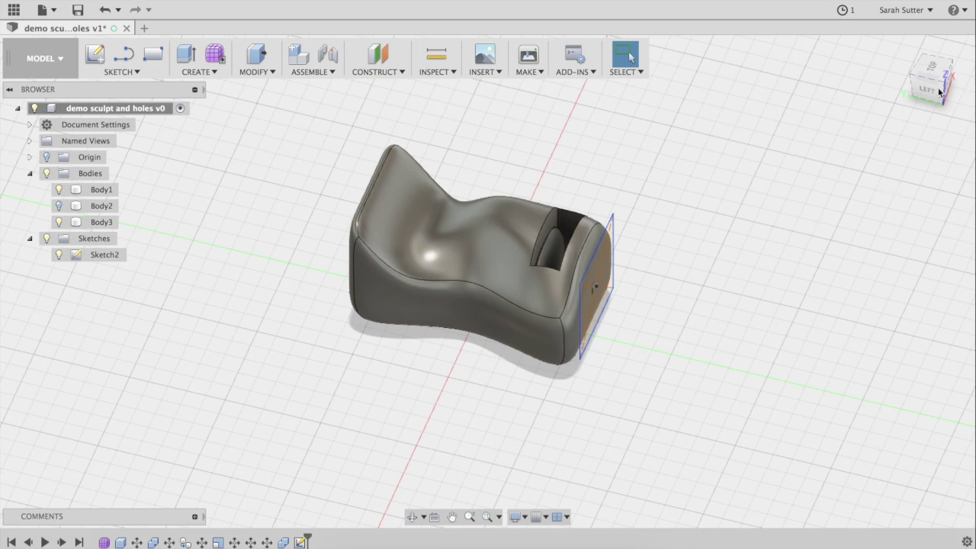
# - Try to extrude the rectangle profile -14 mm as a new body with Press Pull, checking it from the side
pyautogui.click(412, 517)
pyautogui.moveTo(526, 466); pyautogui.dragTo(498, 315)
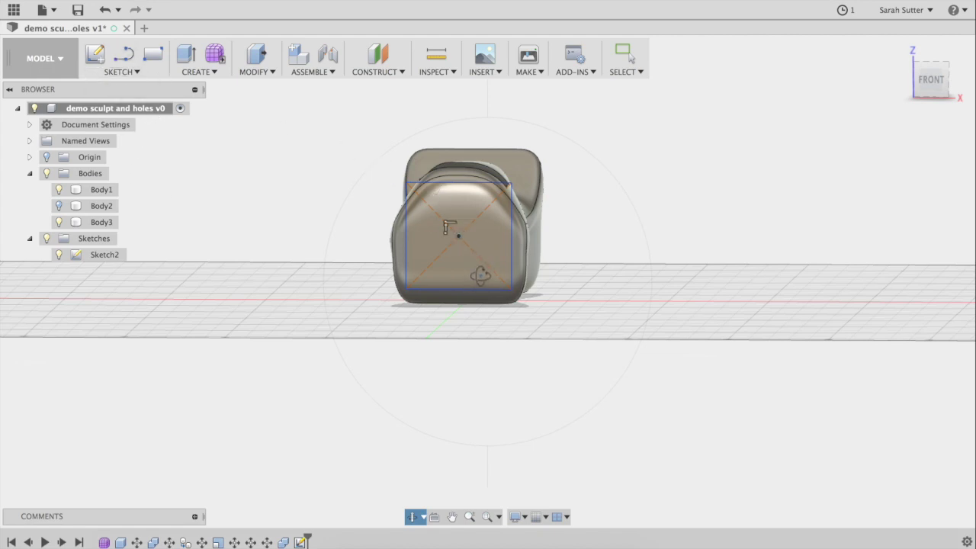
pyautogui.press('q')
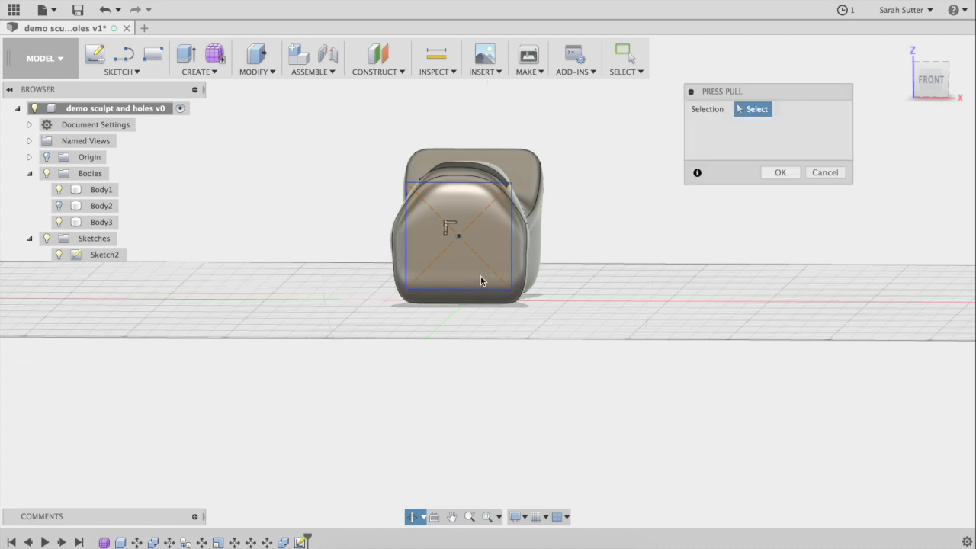
pyautogui.click(439, 259)
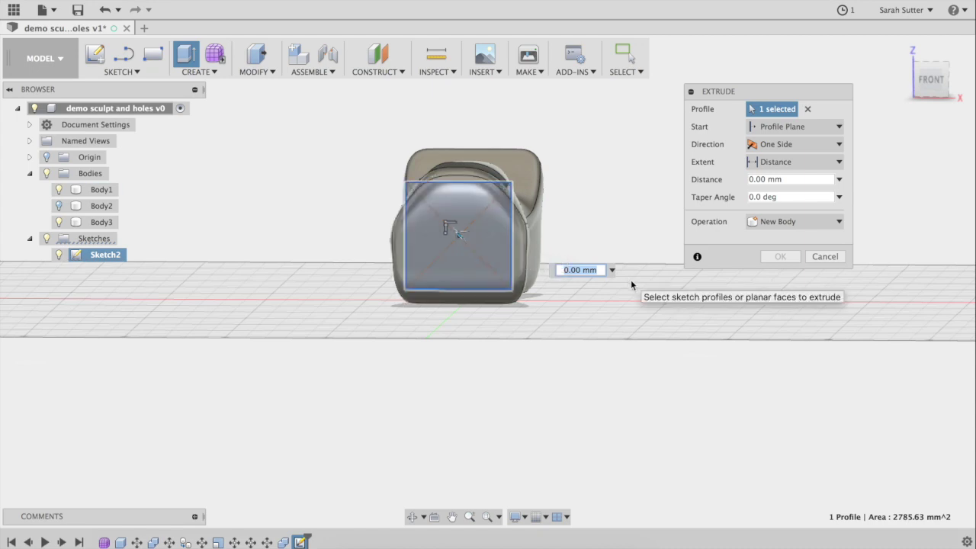
pyautogui.write('-14')
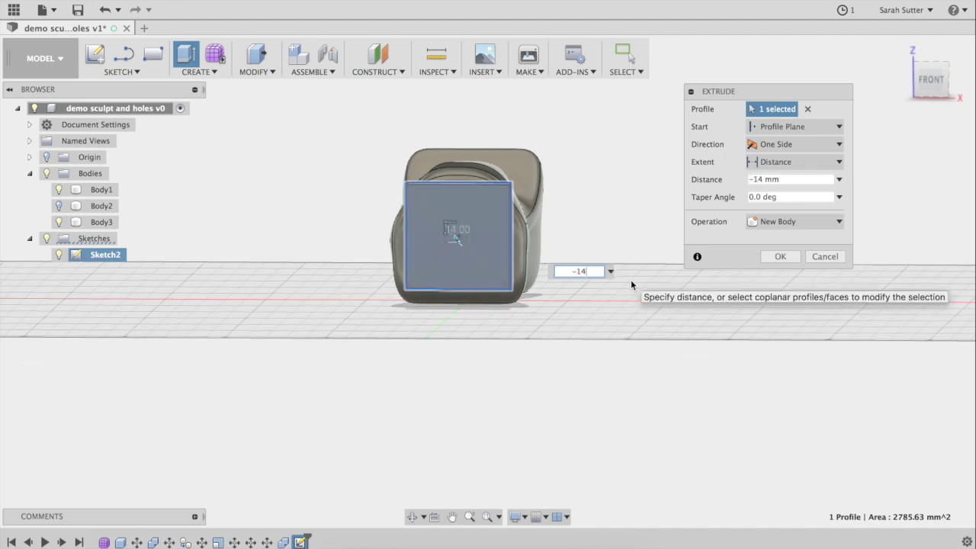
pyautogui.click(923, 81)
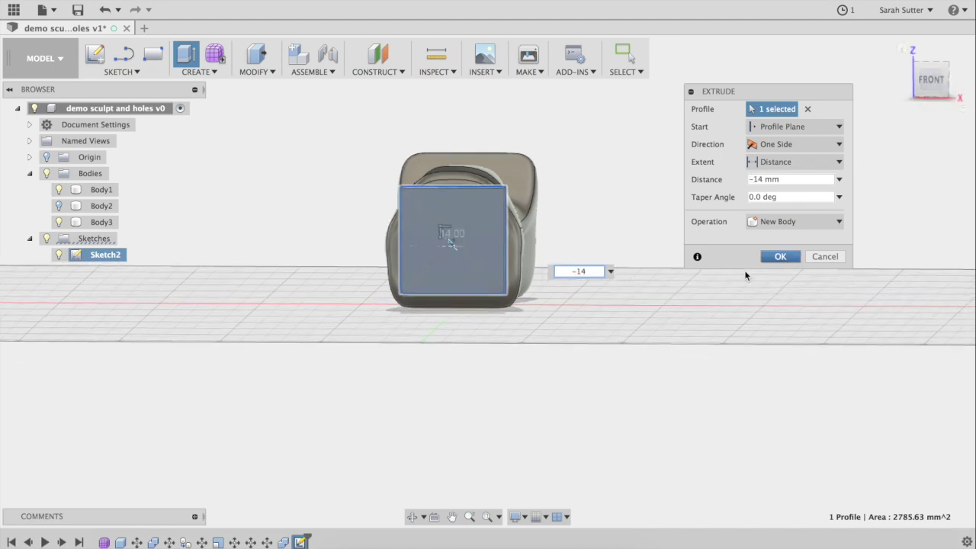
pyautogui.click(411, 517)
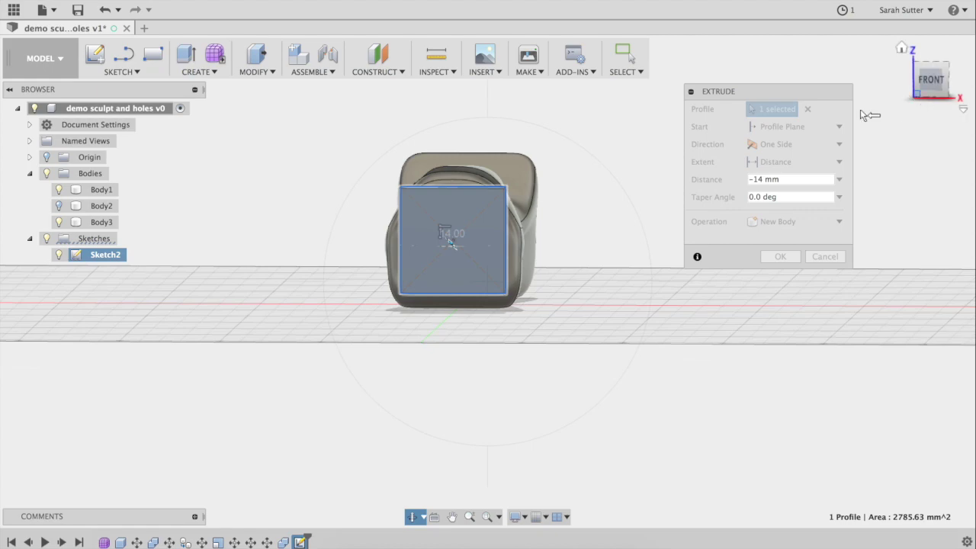
pyautogui.moveTo(368, 263); pyautogui.dragTo(485, 258)
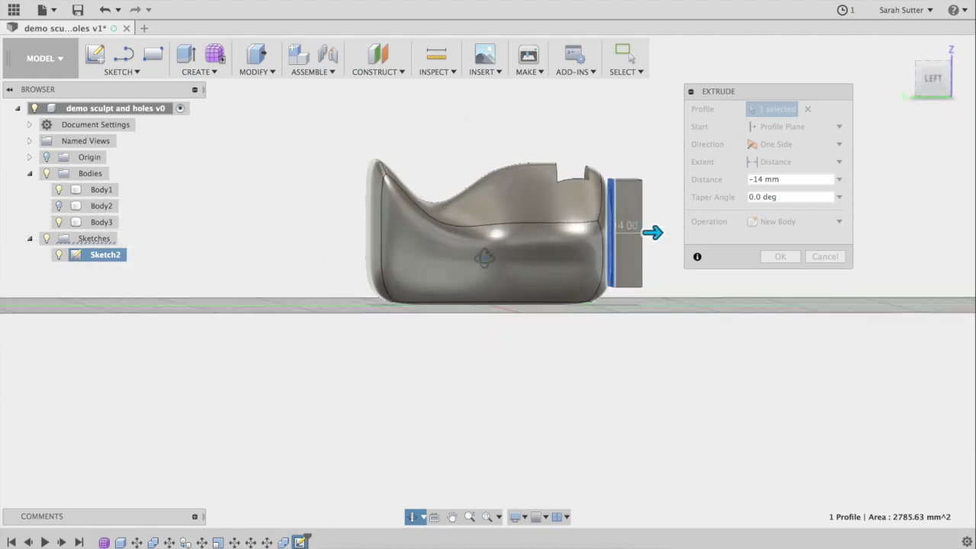
# - Try to extrude the rectangle profile 5.863 mm into the form's front end as a Cut
pyautogui.moveTo(664, 231); pyautogui.dragTo(655, 239)
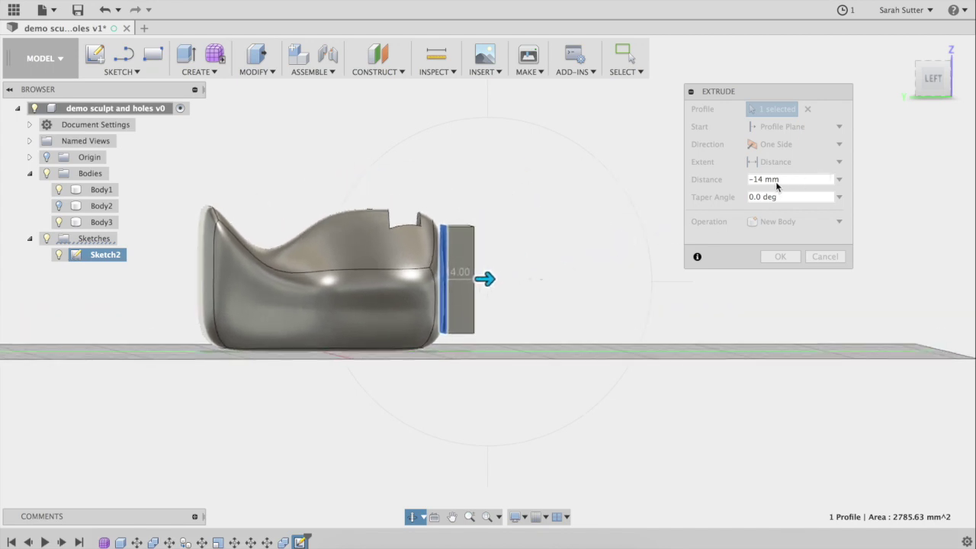
pyautogui.press('Escape')
pyautogui.moveTo(486, 278); pyautogui.dragTo(447, 288)
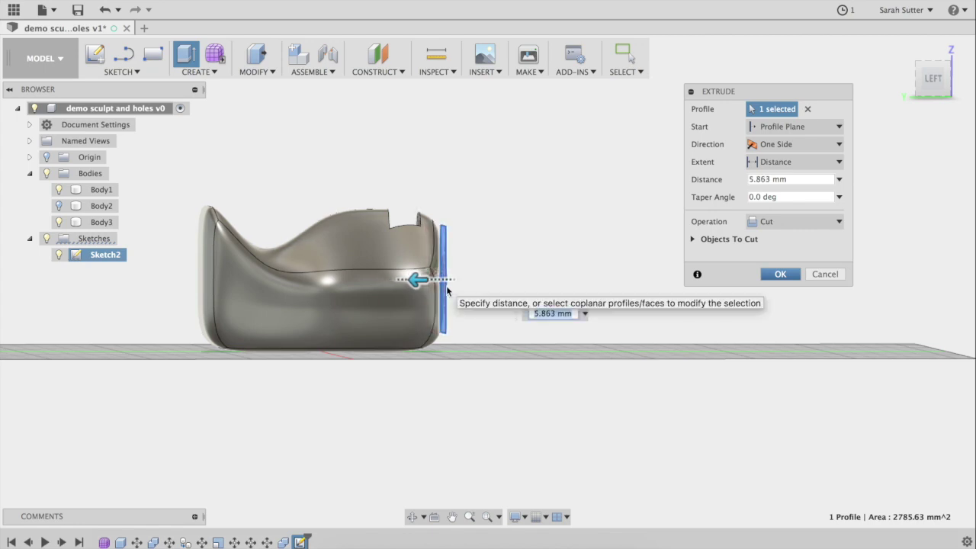
pyautogui.press('Return')
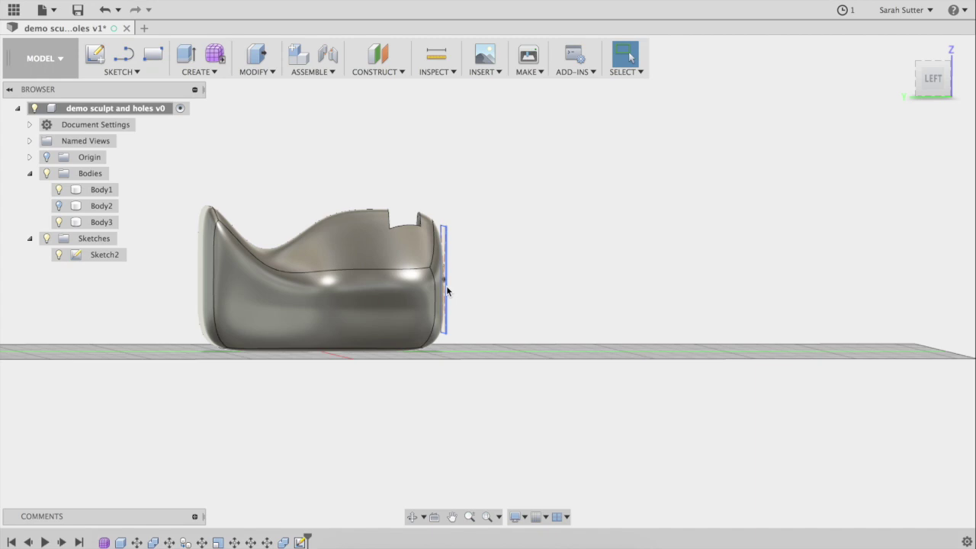
# - Try to move the rectangle's diagonal 138.877 mm in Z to the form's tall back end, with Sketch Objects as the move type
pyautogui.press('m')
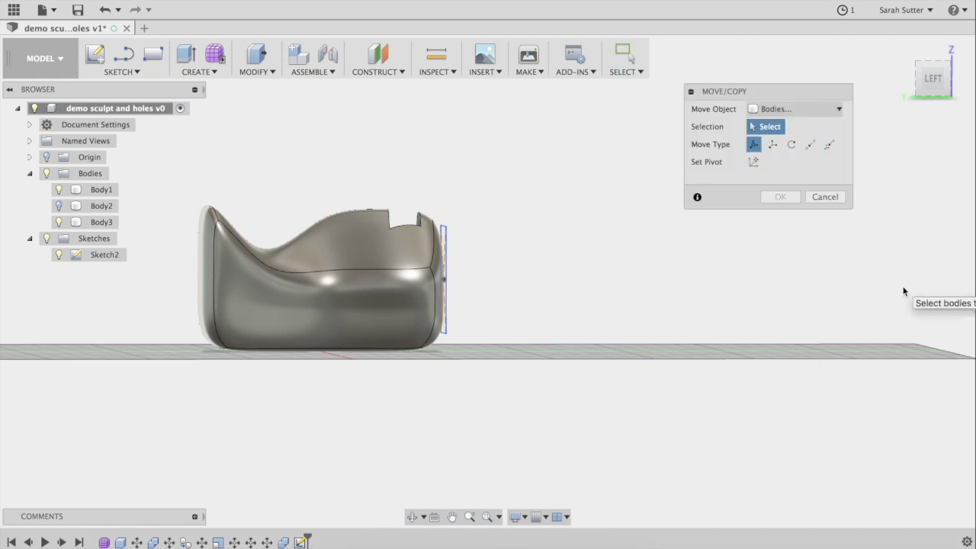
pyautogui.click(812, 109)
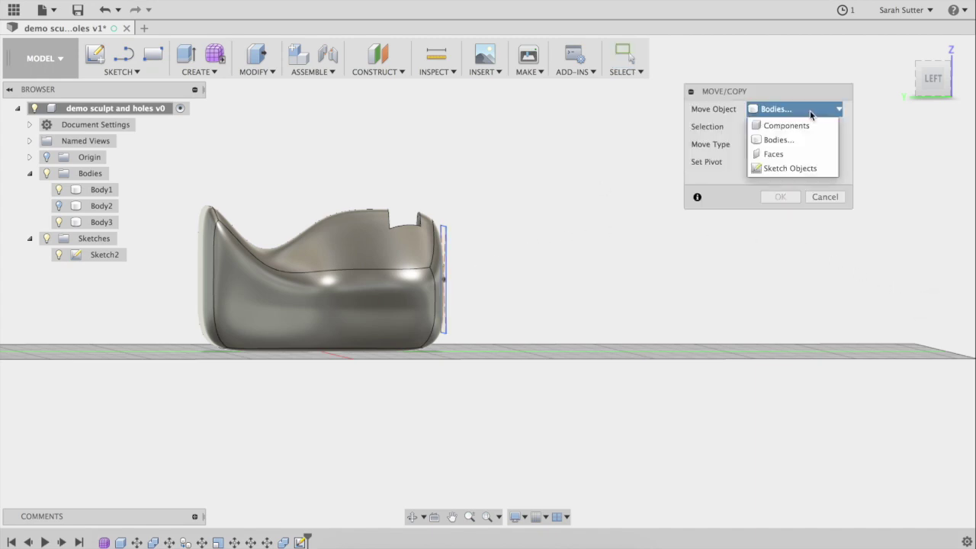
pyautogui.click(805, 167)
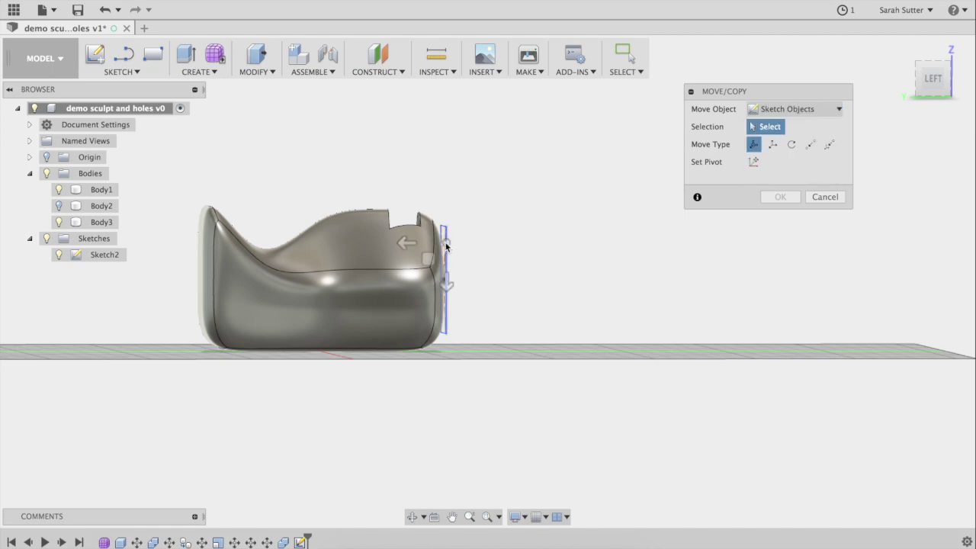
pyautogui.click(945, 63)
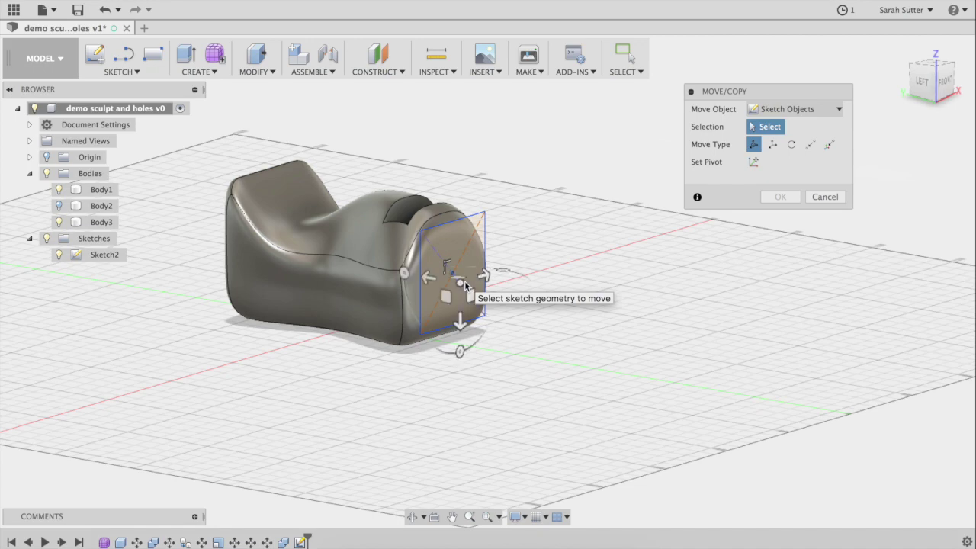
pyautogui.click(467, 285)
pyautogui.moveTo(429, 277)
pyautogui.mouseDown()
pyautogui.moveTo(261, 244)
pyautogui.moveTo(196, 215)
pyautogui.moveTo(218, 210)
pyautogui.mouseUp()
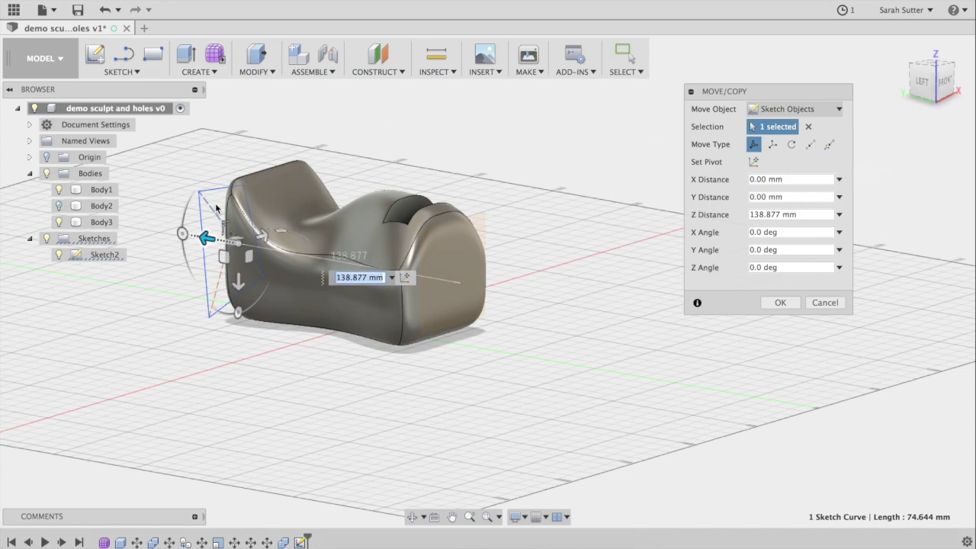
# - Try to shift the rectangle's diagonal to -6.561 mm in Z and a corner point by -9.645, 18.811 and -44.354 mm
pyautogui.click(917, 86)
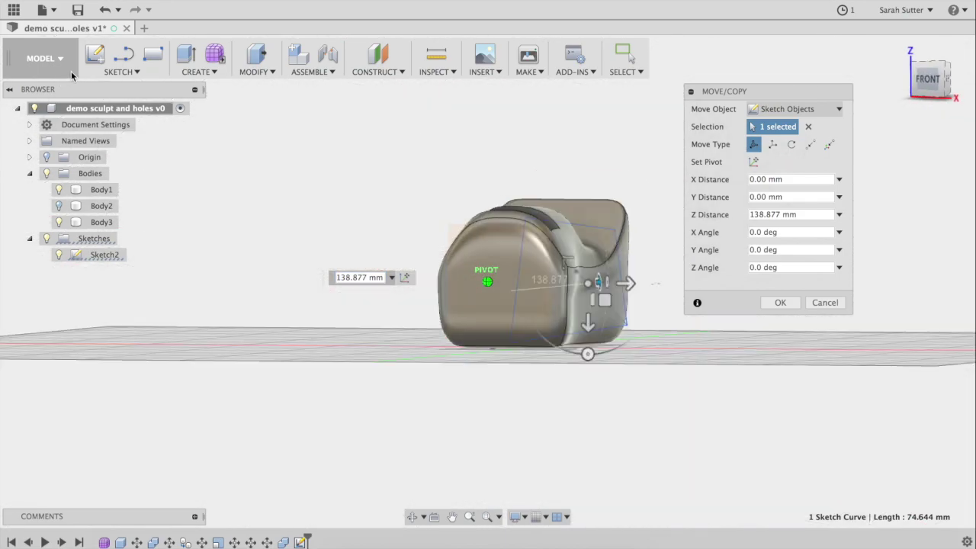
pyautogui.click(926, 109)
pyautogui.moveTo(927, 108); pyautogui.dragTo(944, 79)
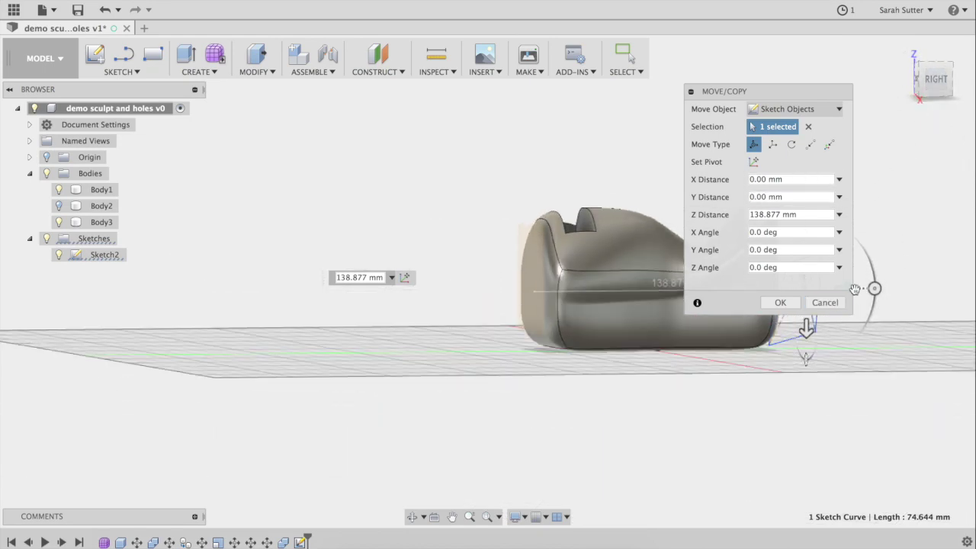
pyautogui.moveTo(848, 293)
pyautogui.mouseDown()
pyautogui.moveTo(535, 300)
pyautogui.moveTo(586, 300)
pyautogui.mouseUp()
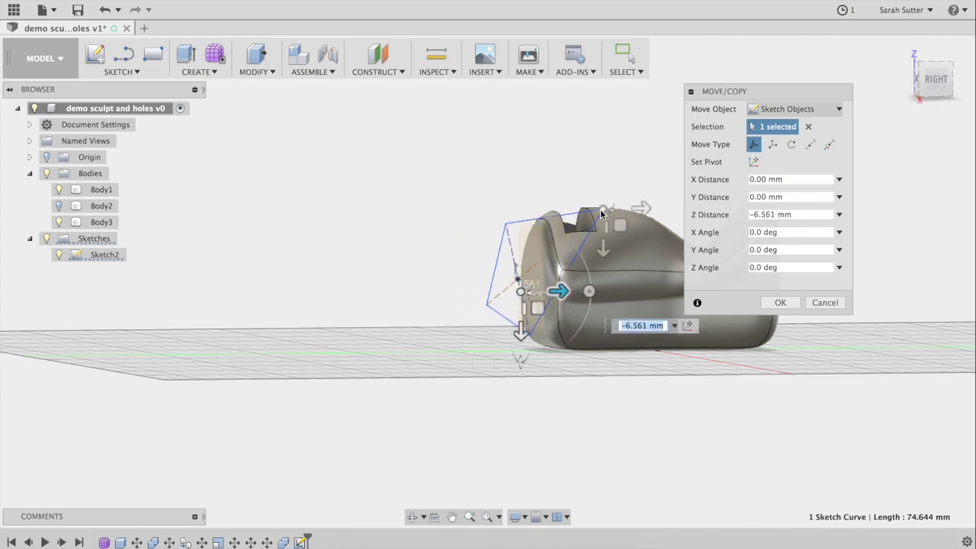
pyautogui.moveTo(604, 208); pyautogui.dragTo(512, 248)
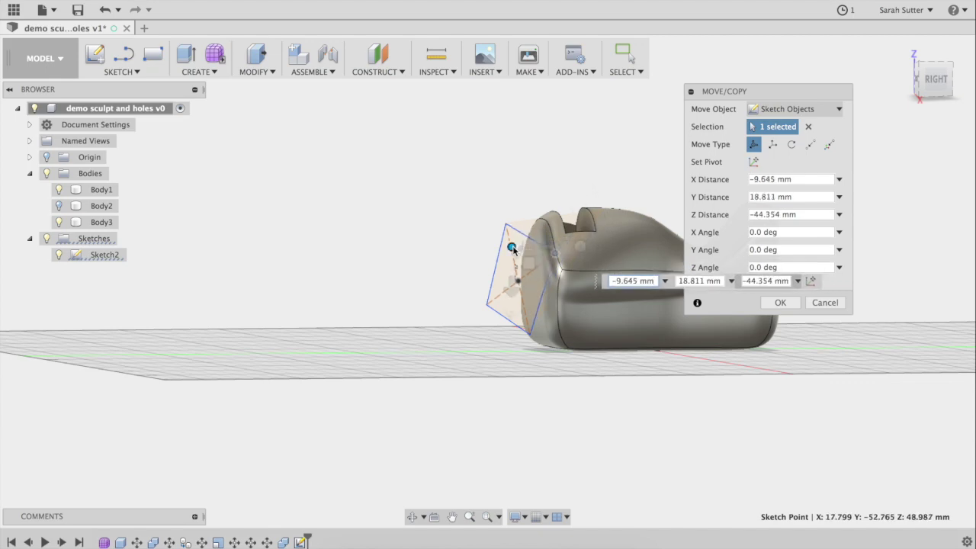
pyautogui.click(920, 83)
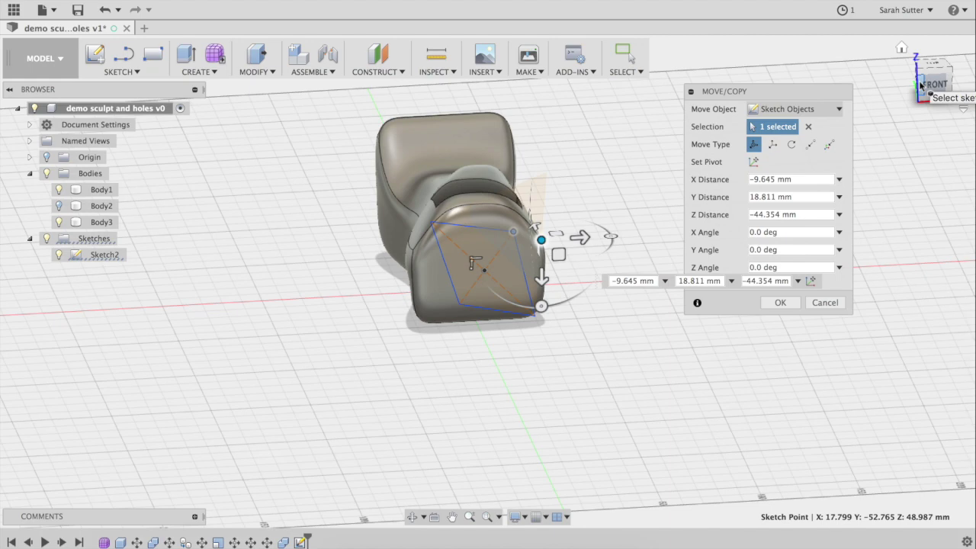
pyautogui.press('Escape')
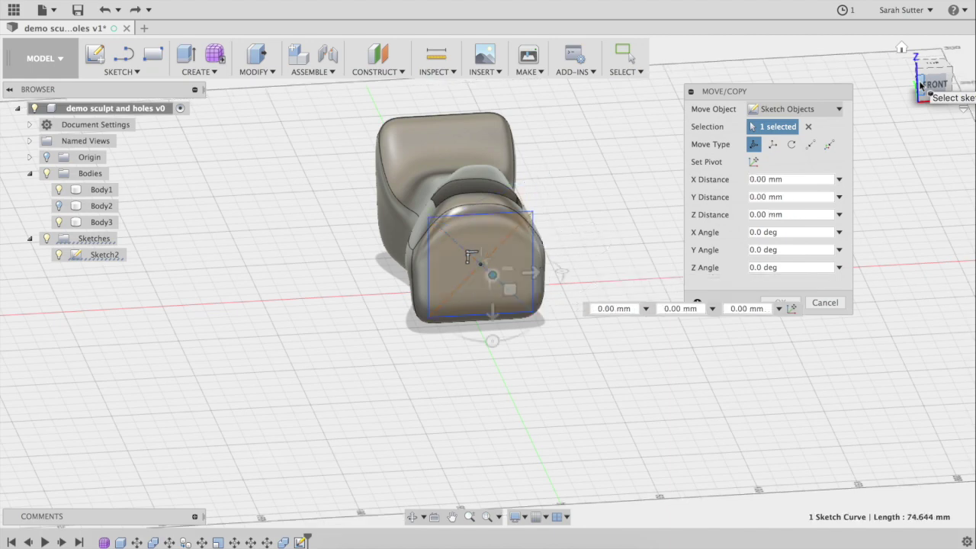
# - Hide the rectangle sketch Sketch2 while viewing the form from its back end
pyautogui.click(923, 85)
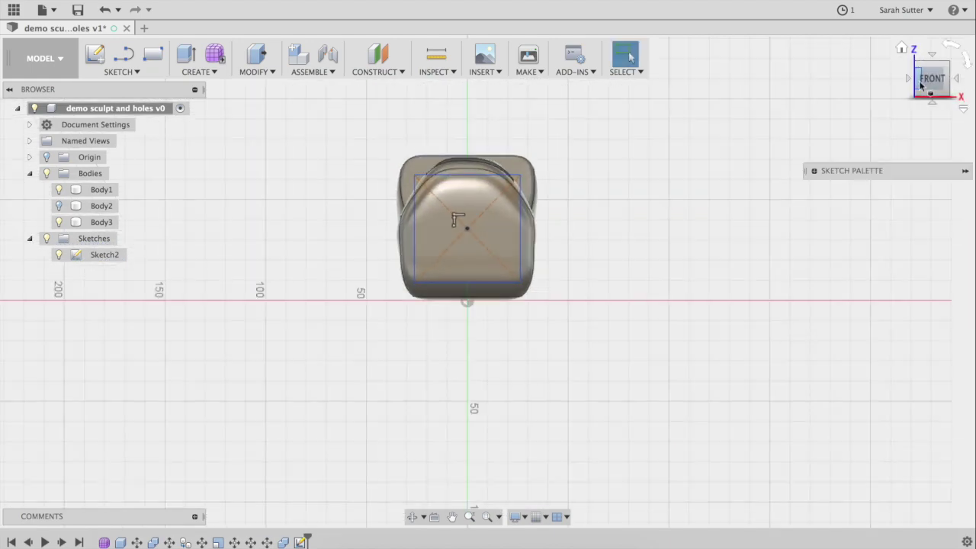
pyautogui.moveTo(914, 84); pyautogui.dragTo(945, 80)
pyautogui.click(946, 80)
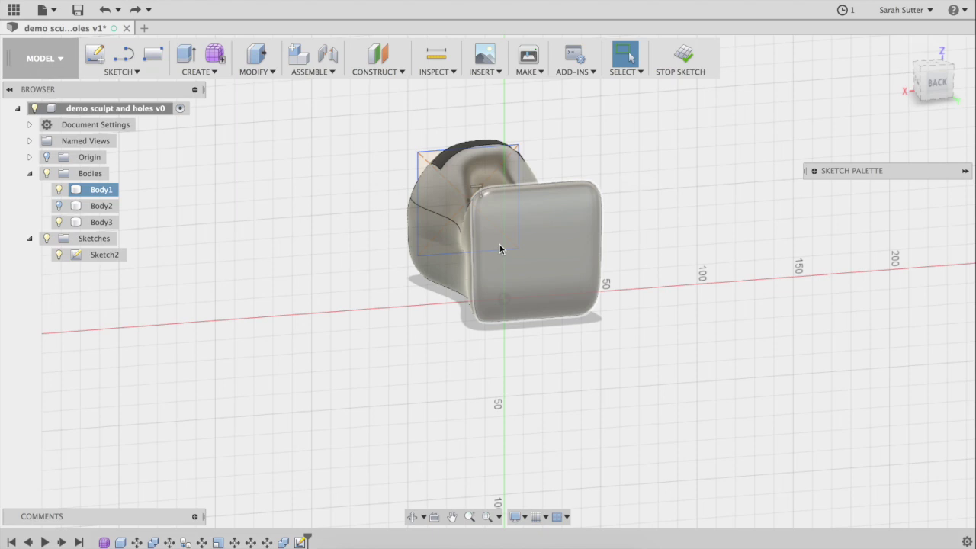
pyautogui.click(60, 256)
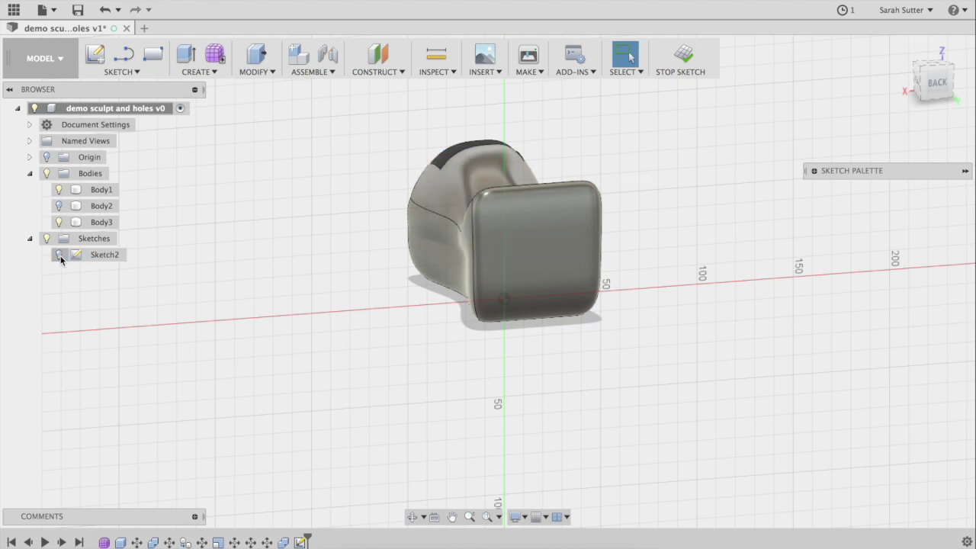